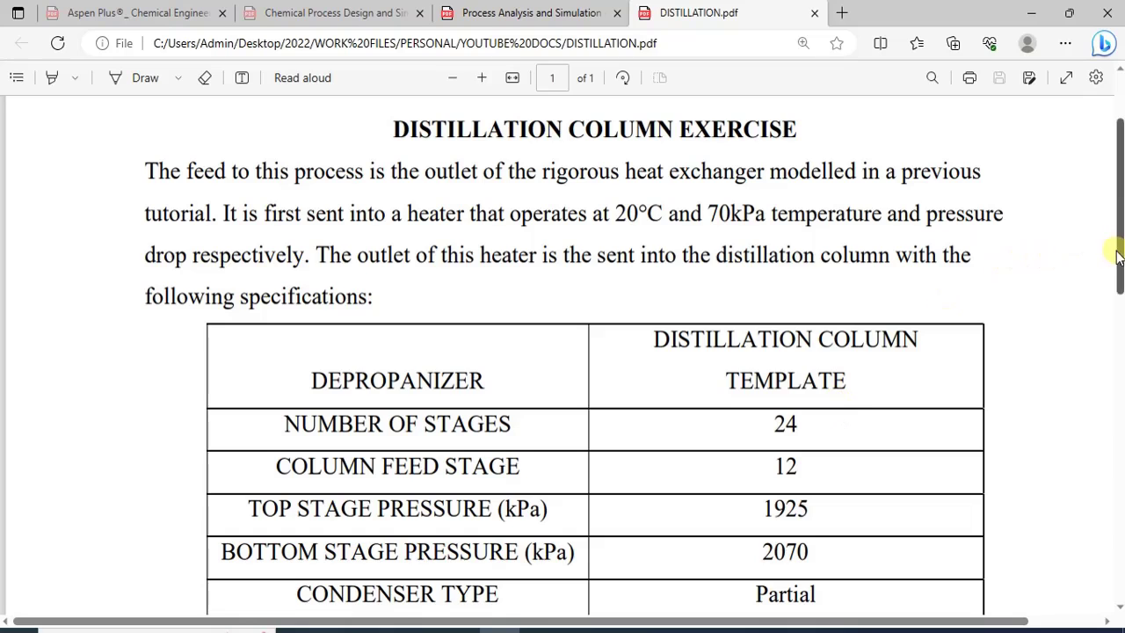
- Read the distillation column exercise down to its questions and switch to the SIMULATION 1 case in Aspen HYSYS
{"action": "left_click_drag", "start_coordinate": [1116, 251], "coordinate": [1112, 494]}
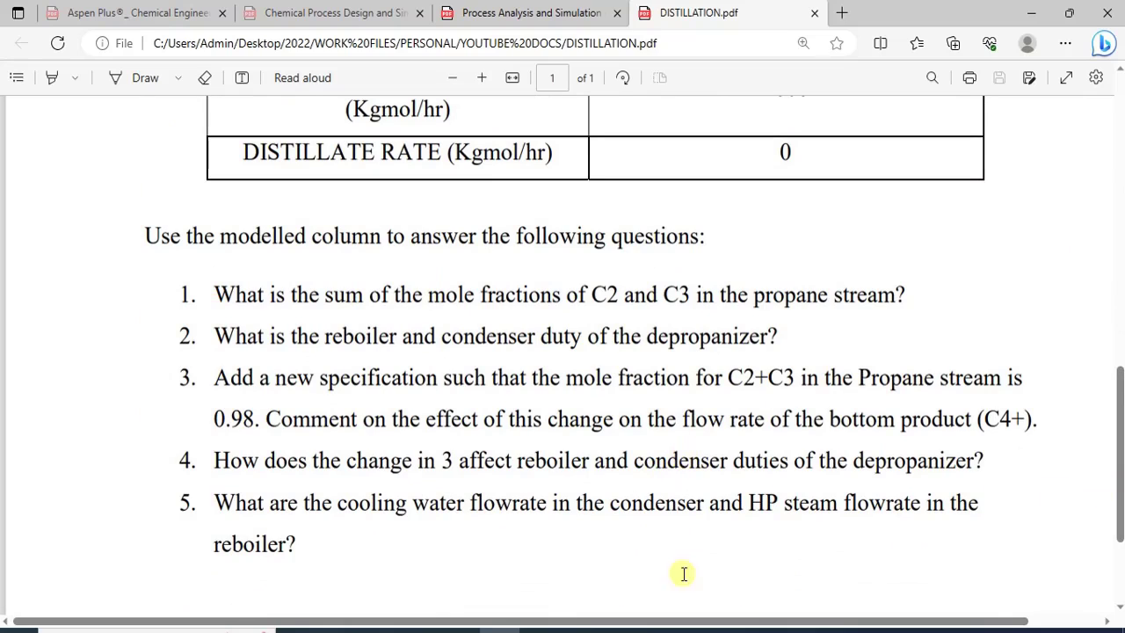
{"action": "mouse_move", "coordinate": [619, 629]}
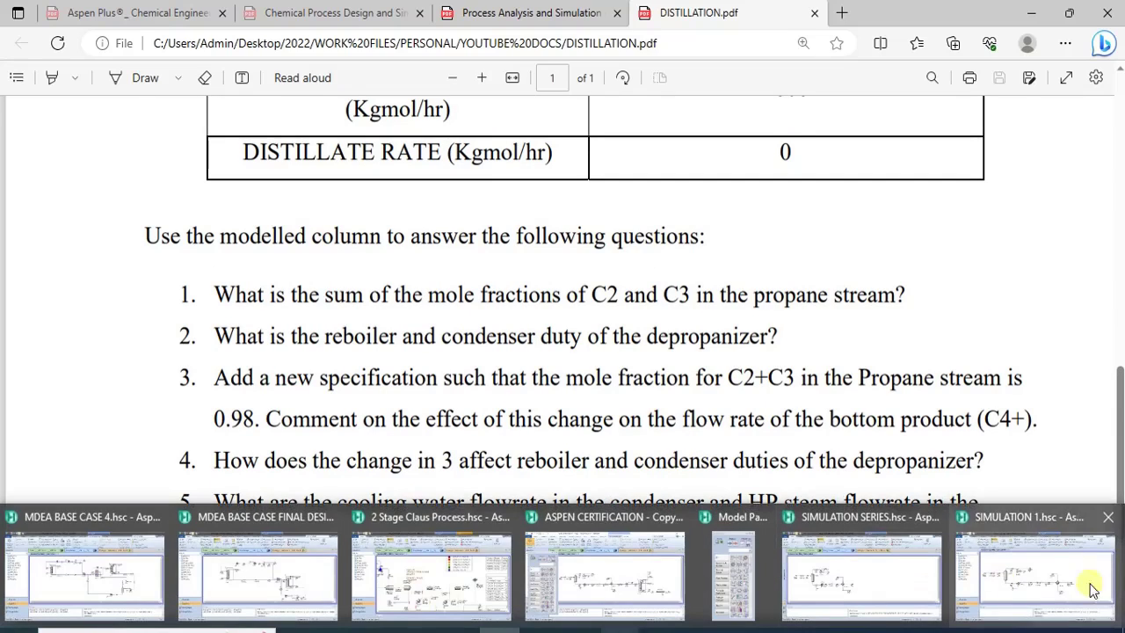
{"action": "left_click", "coordinate": [1012, 590]}
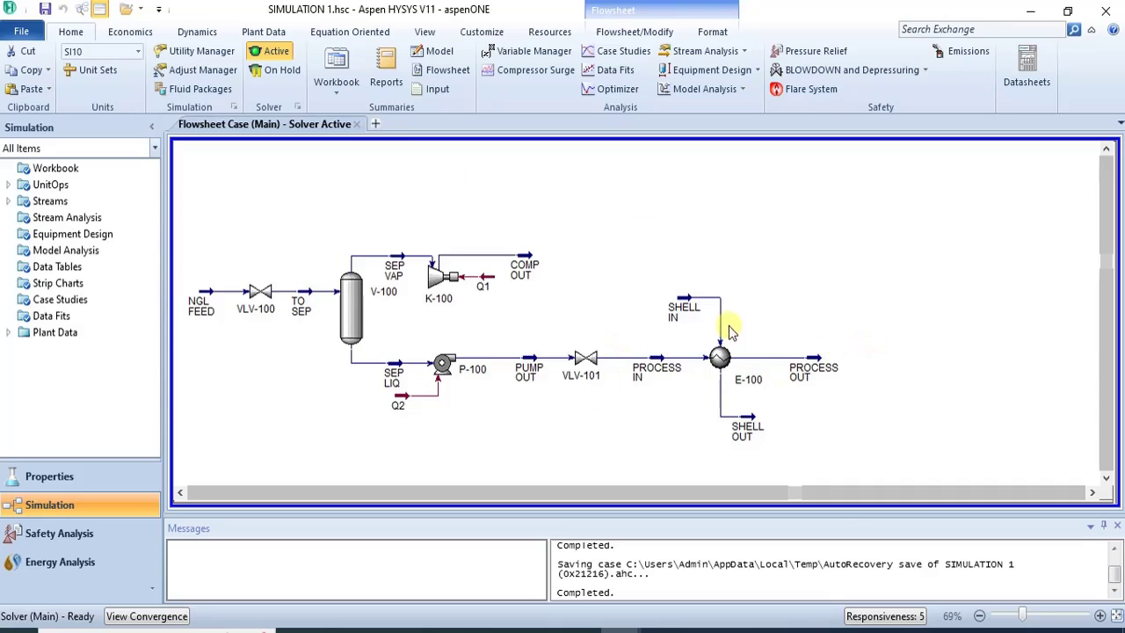
{"action": "mouse_move", "coordinate": [739, 376]}
{"action": "mouse_move", "coordinate": [765, 360]}
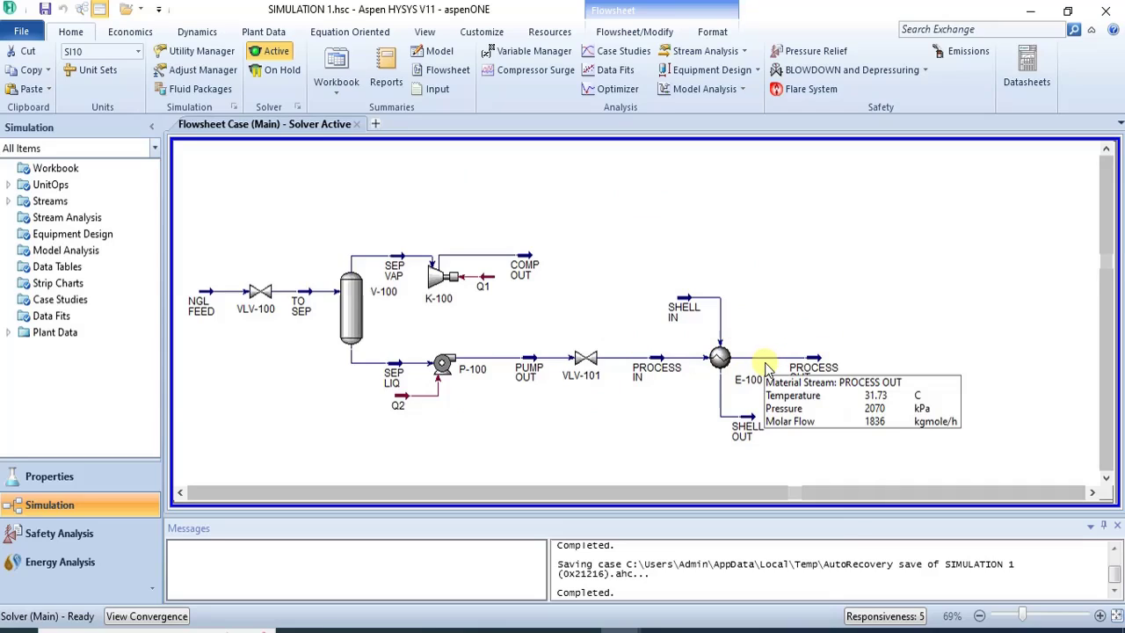
- Examine the connections, parameters and exchanger specification of heat exchanger E-100
{"action": "left_click", "coordinate": [722, 362]}
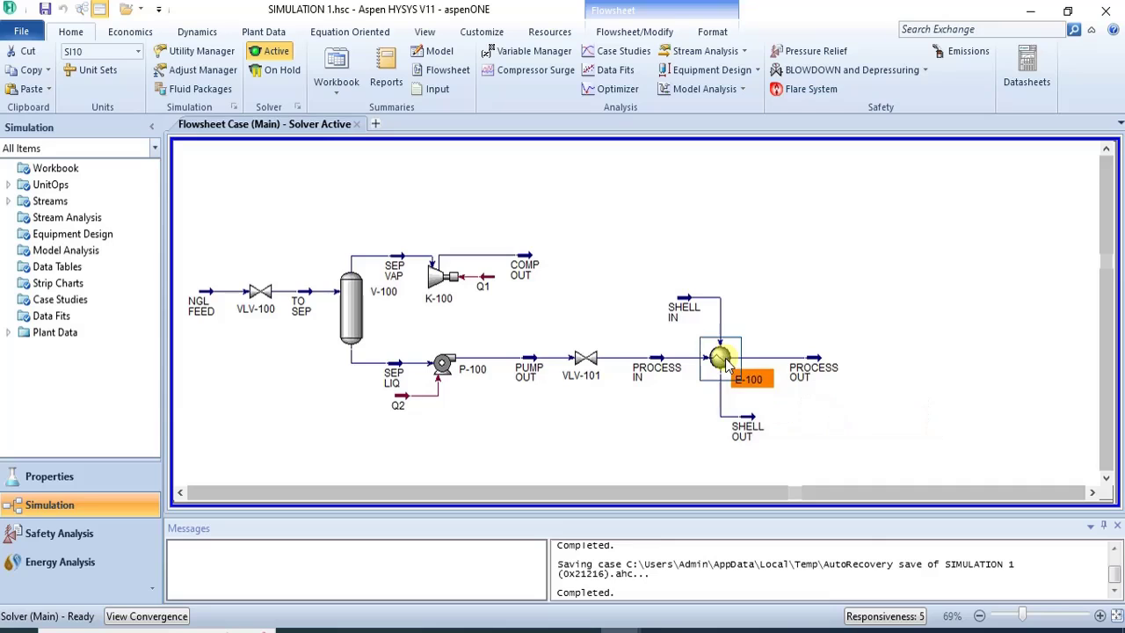
{"action": "double_click", "coordinate": [720, 359]}
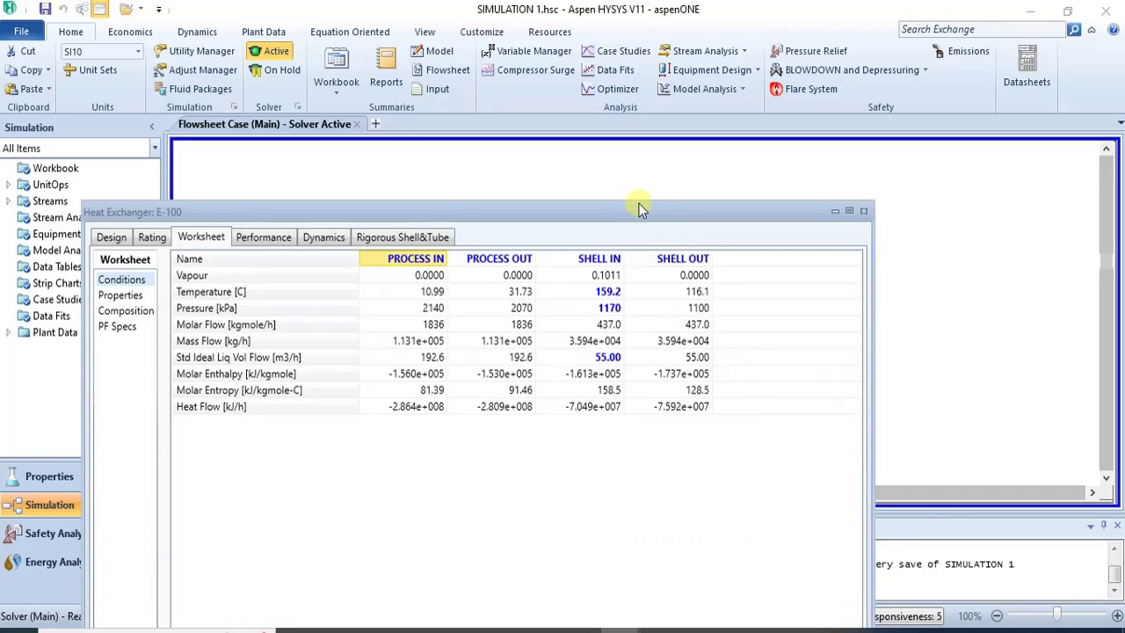
{"action": "left_click_drag", "start_coordinate": [646, 207], "coordinate": [783, 97]}
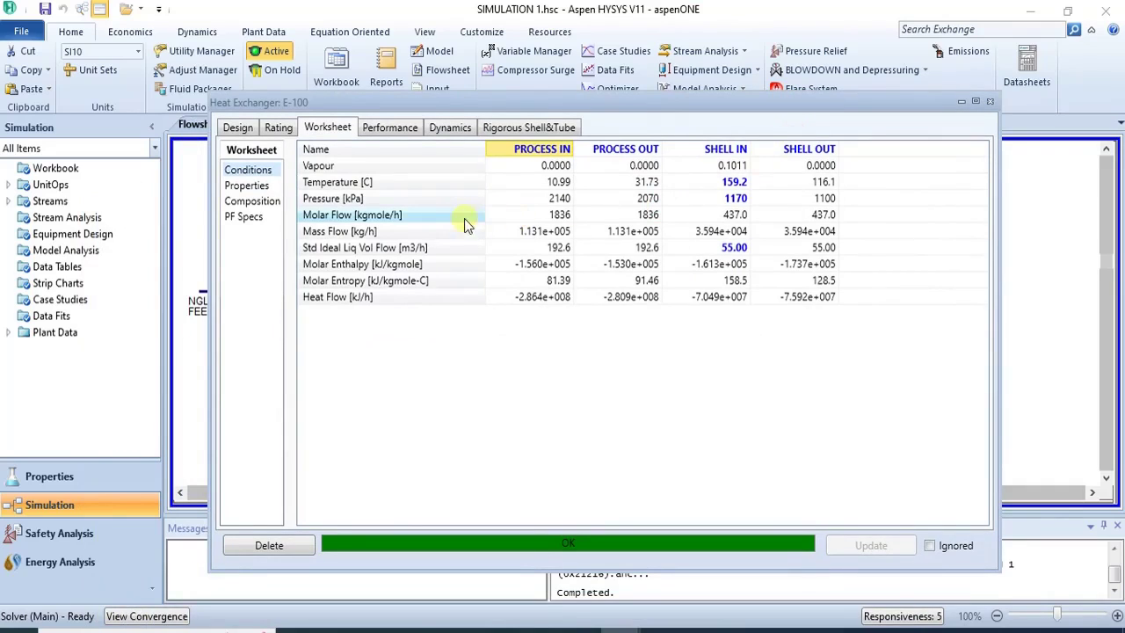
{"action": "left_click", "coordinate": [236, 127]}
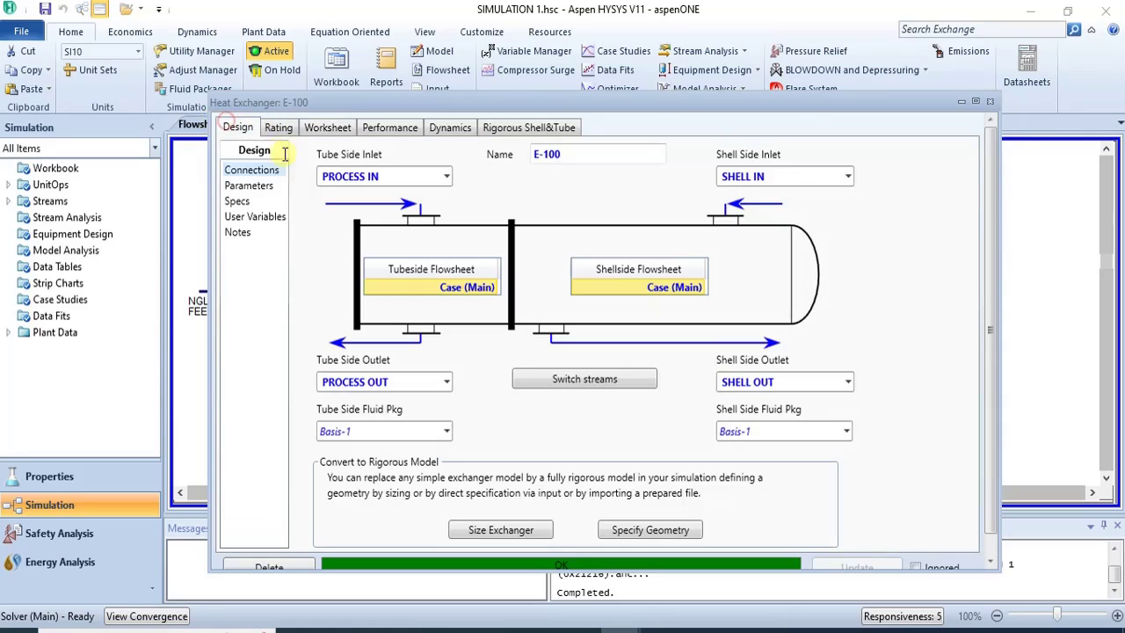
{"action": "left_click", "coordinate": [243, 185]}
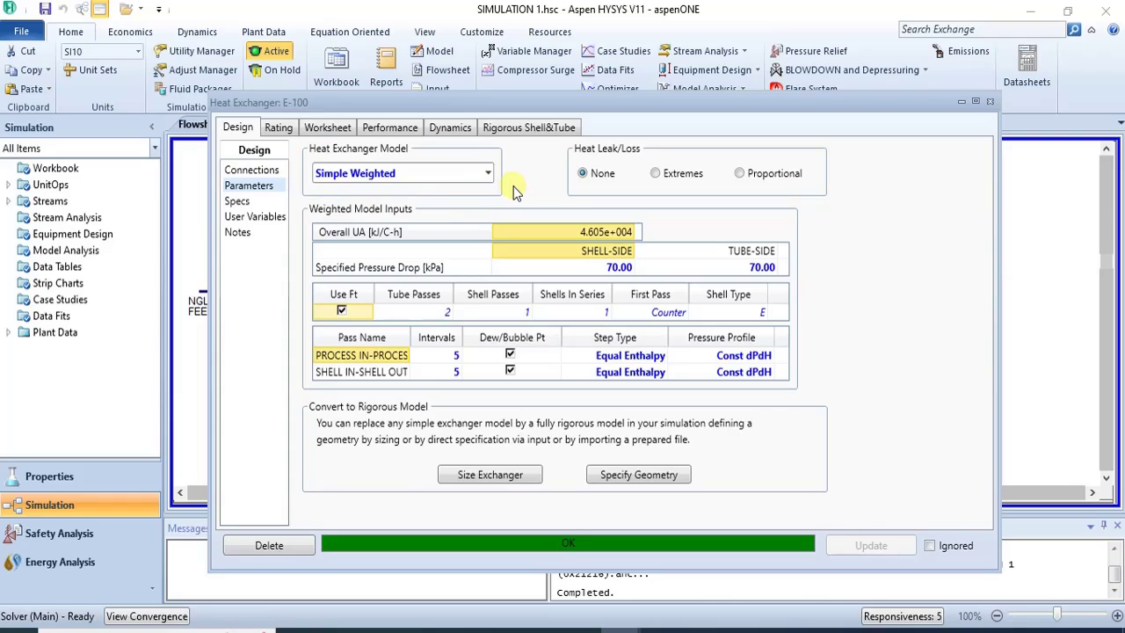
{"action": "left_click", "coordinate": [237, 202]}
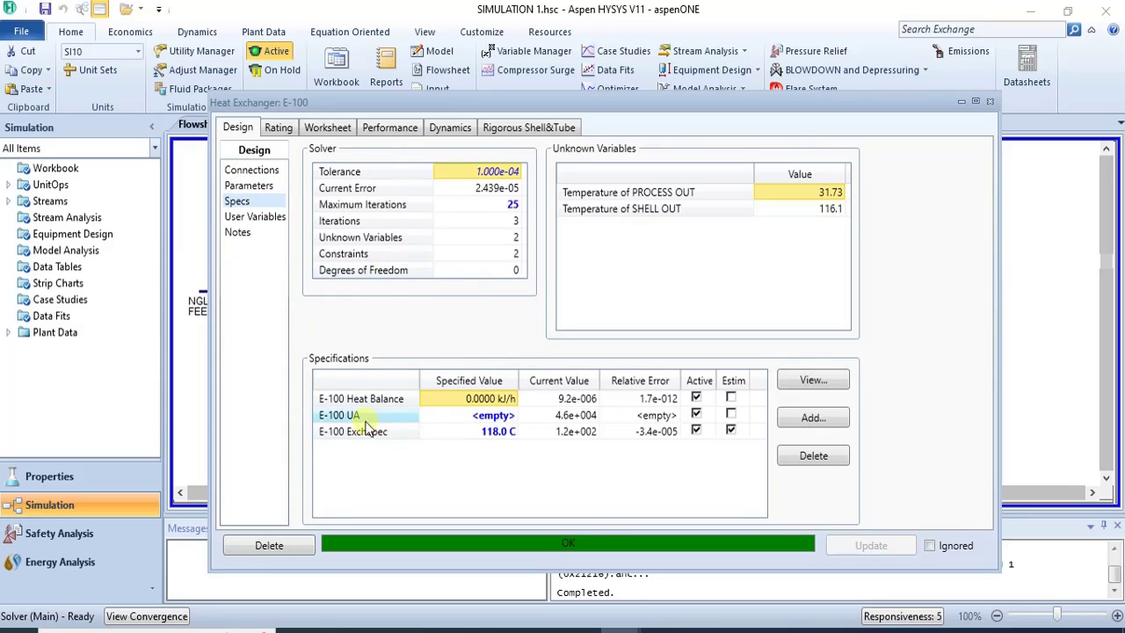
{"action": "double_click", "coordinate": [367, 431]}
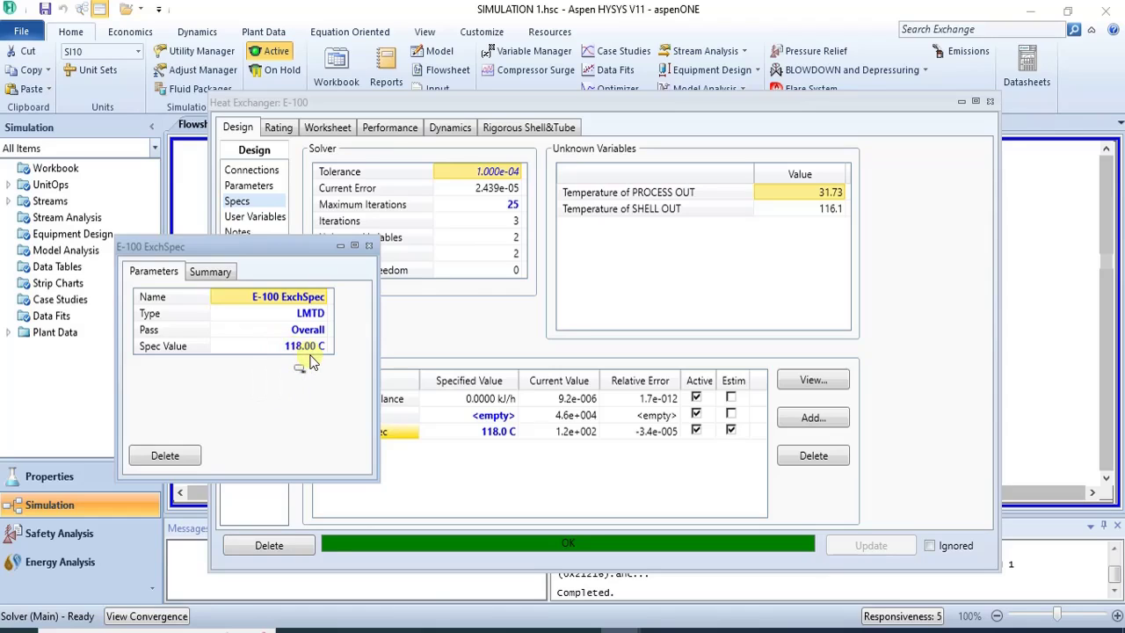
{"action": "left_click", "coordinate": [368, 245]}
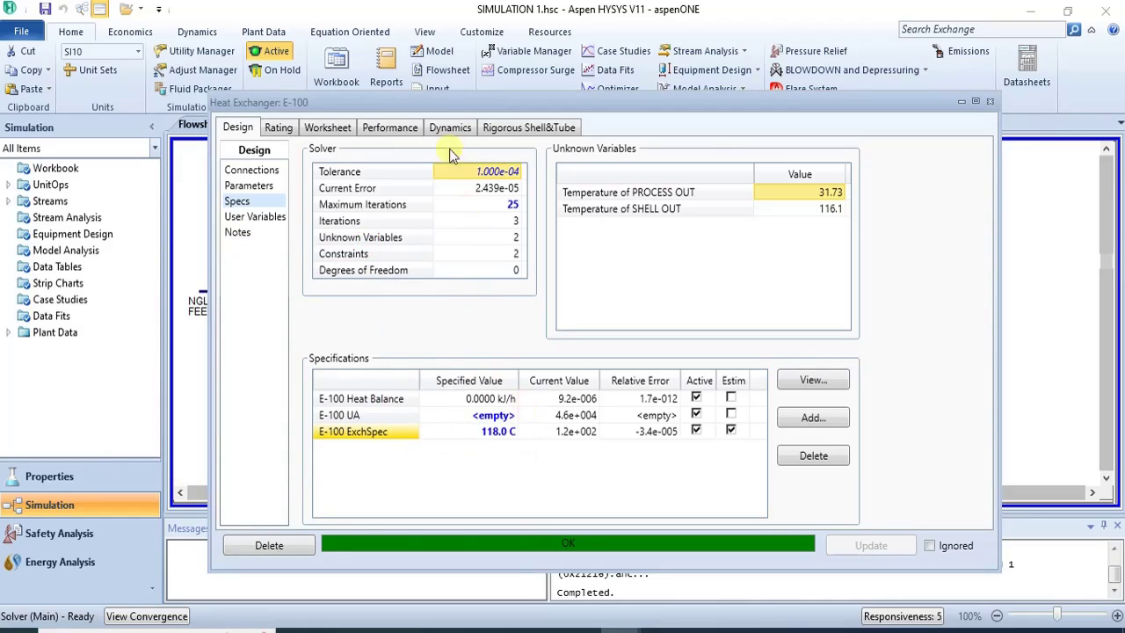
- Check the inlet and outlet stream conditions on the E-100 worksheet and close the exchanger's window
{"action": "left_click", "coordinate": [340, 129]}
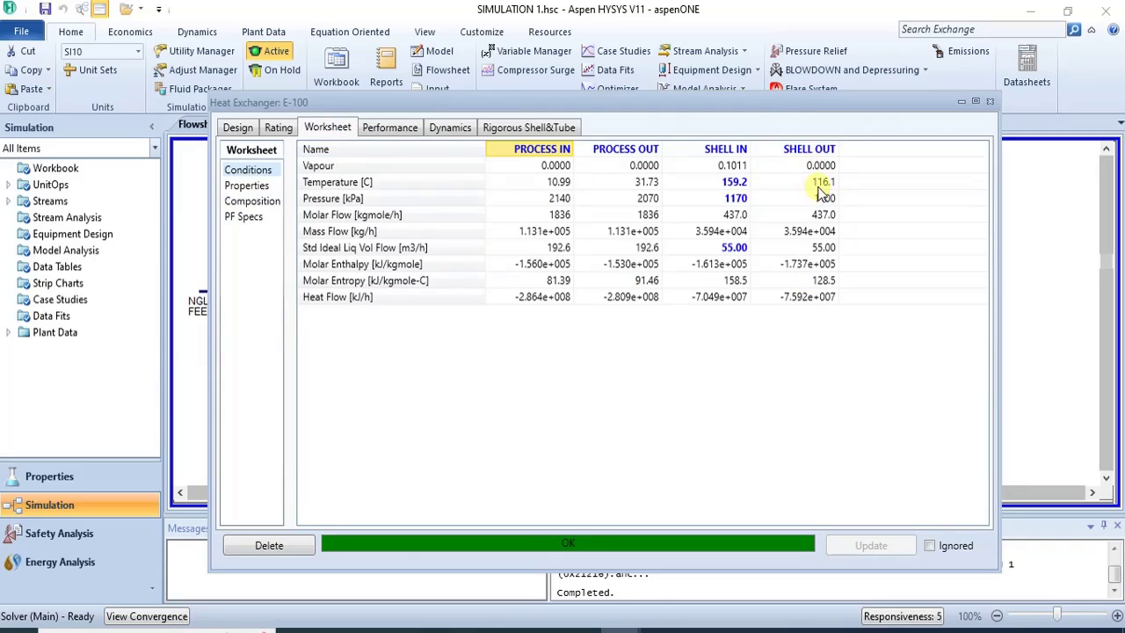
{"action": "mouse_move", "coordinate": [818, 190]}
{"action": "left_click", "coordinate": [988, 101]}
{"action": "left_click", "coordinate": [917, 325]}
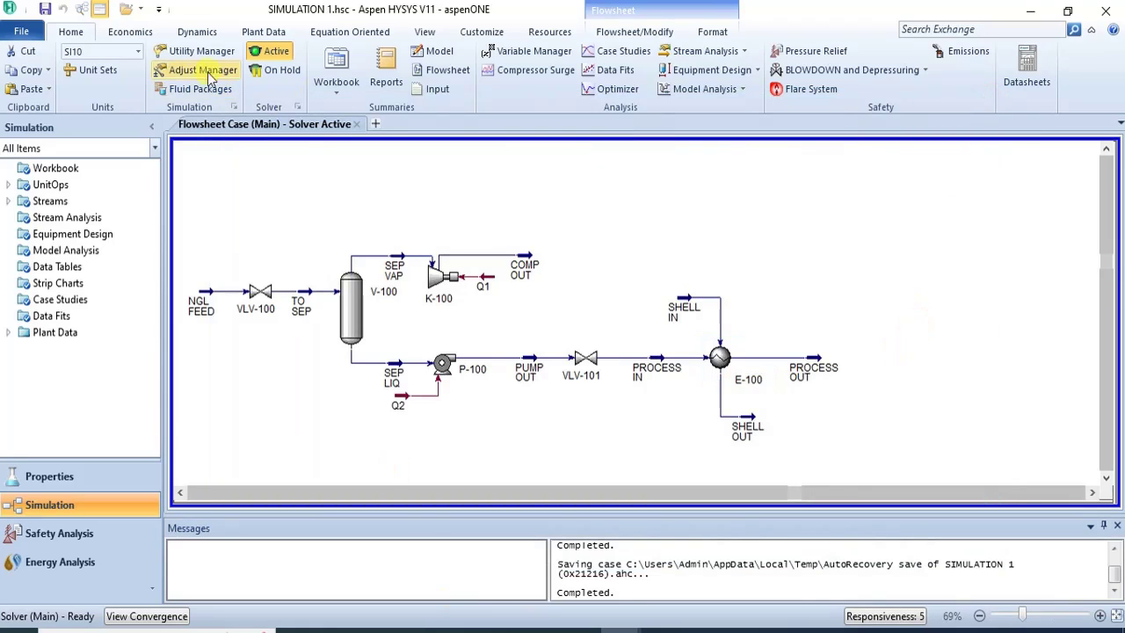
- Place a heater on the flowsheet just after the PROCESS OUT stream
{"action": "left_click", "coordinate": [659, 32]}
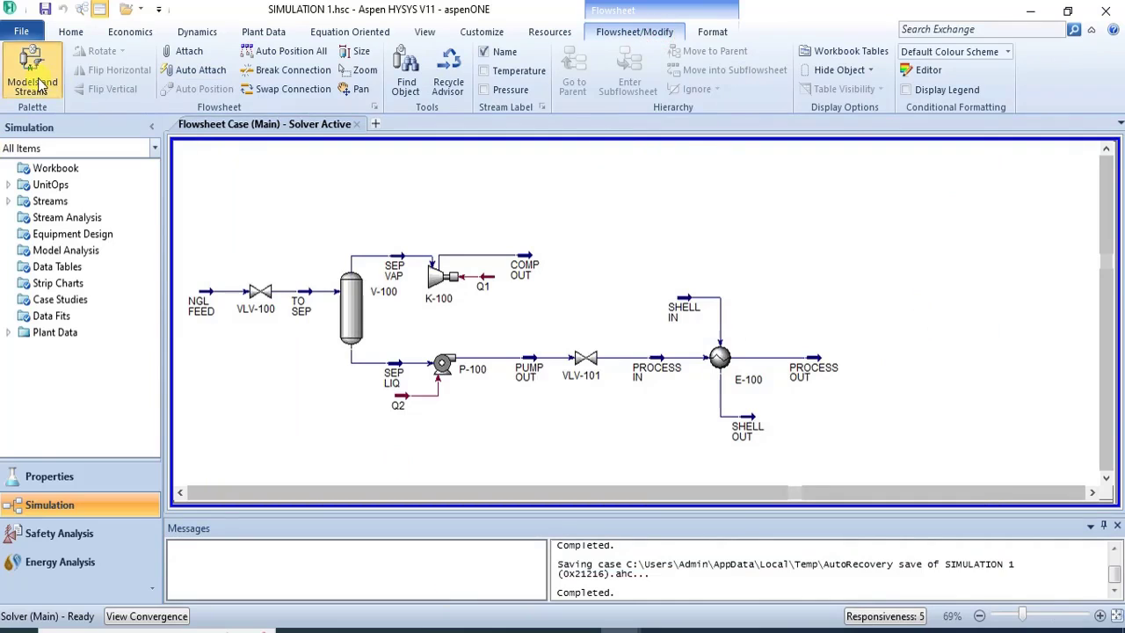
{"action": "left_click", "coordinate": [395, 350]}
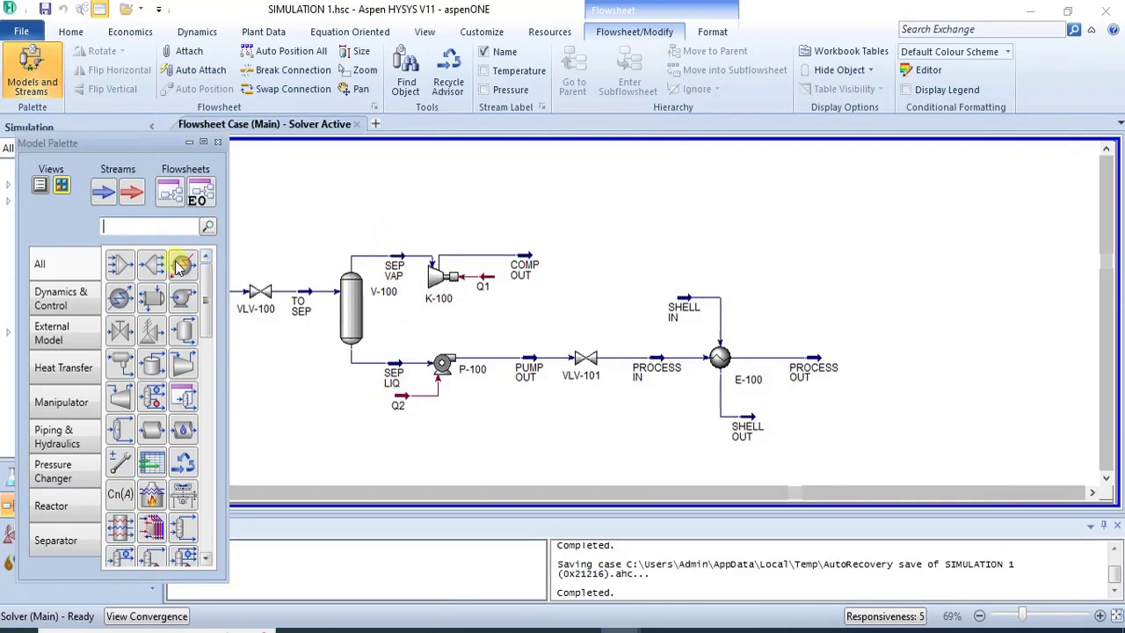
{"action": "left_click", "coordinate": [182, 265]}
{"action": "left_click", "coordinate": [849, 378]}
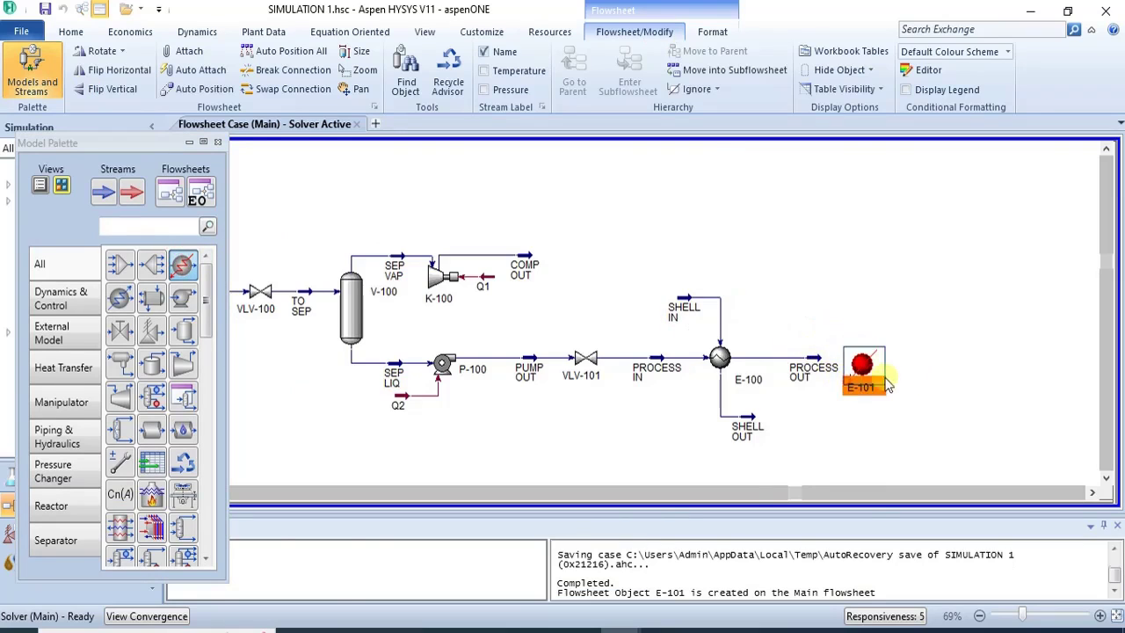
- Connect the new heater with PROCESS OUT as inlet, Q3 as energy stream and COL FEED as outlet
{"action": "double_click", "coordinate": [861, 364]}
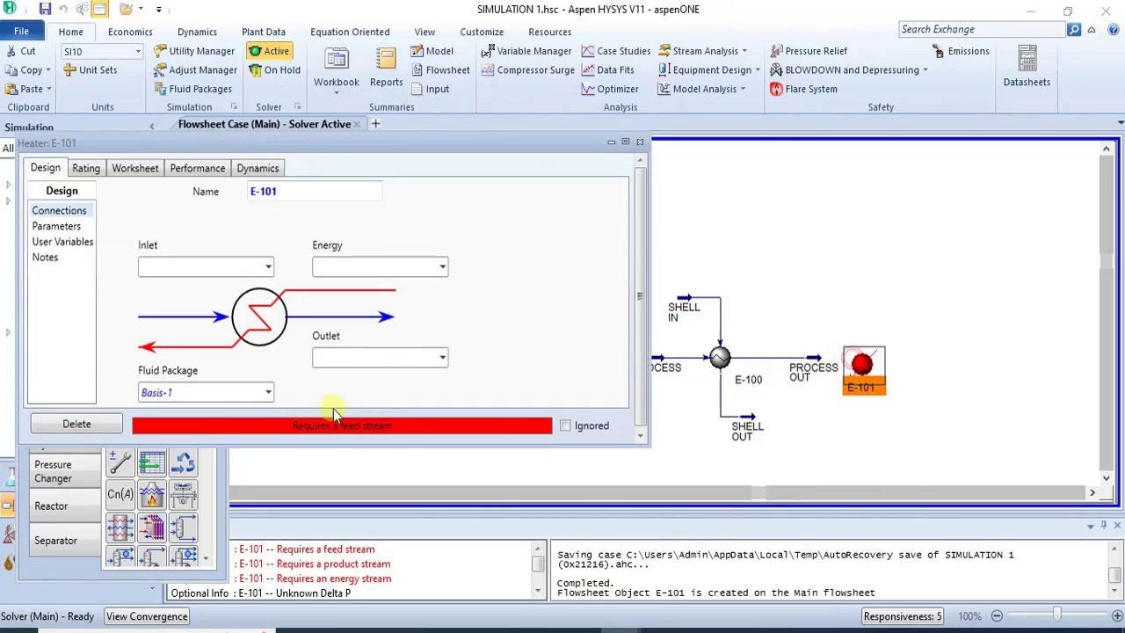
{"action": "left_click", "coordinate": [262, 265]}
{"action": "left_click", "coordinate": [267, 267]}
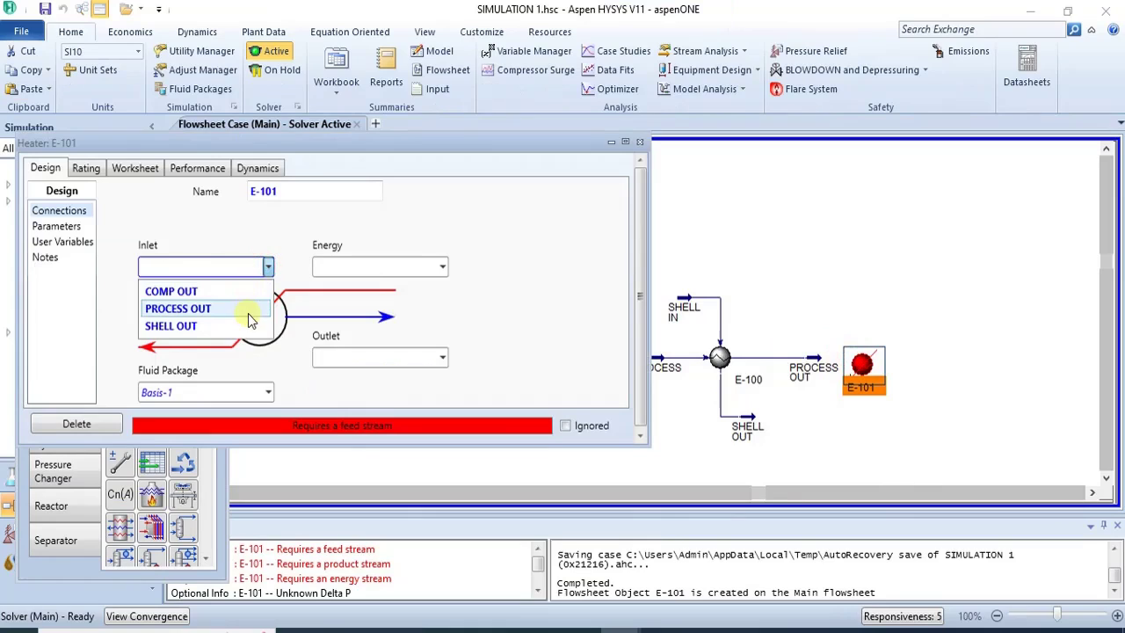
{"action": "left_click", "coordinate": [255, 309]}
{"action": "left_click", "coordinate": [351, 267]}
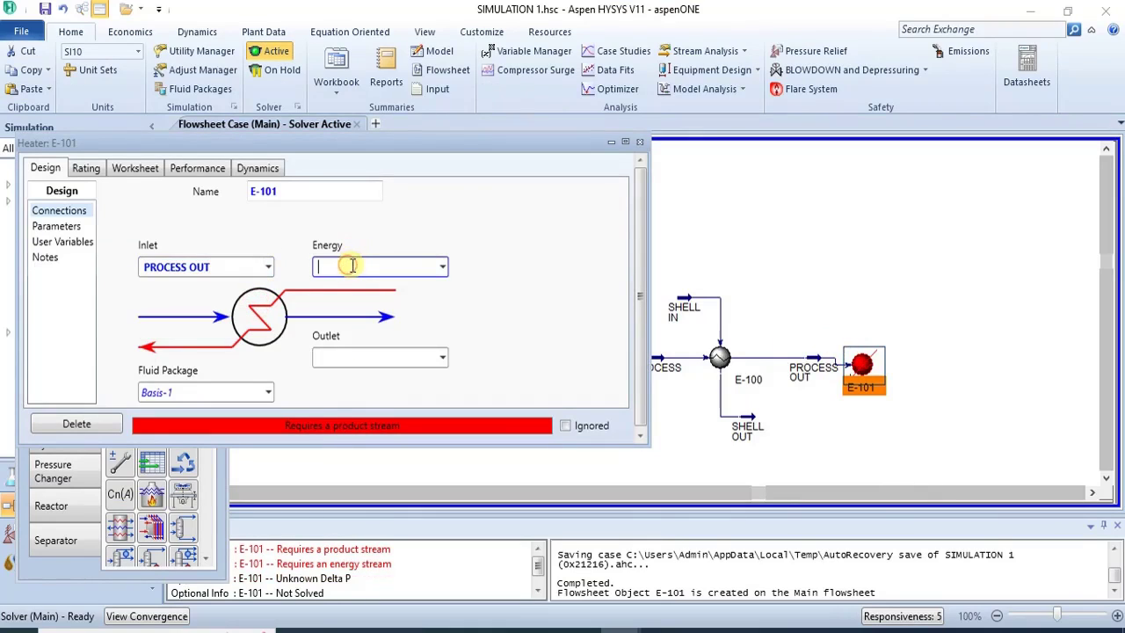
{"action": "type", "text": "Q3"}
{"action": "key", "text": "Tab"}
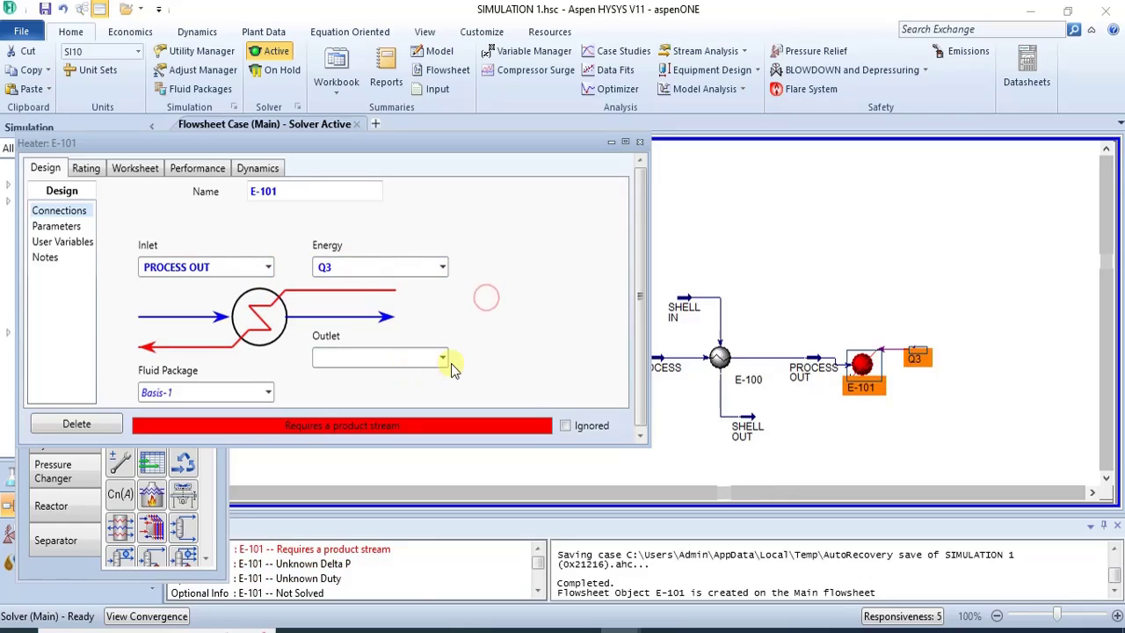
{"action": "type", "text": "COL FEED"}
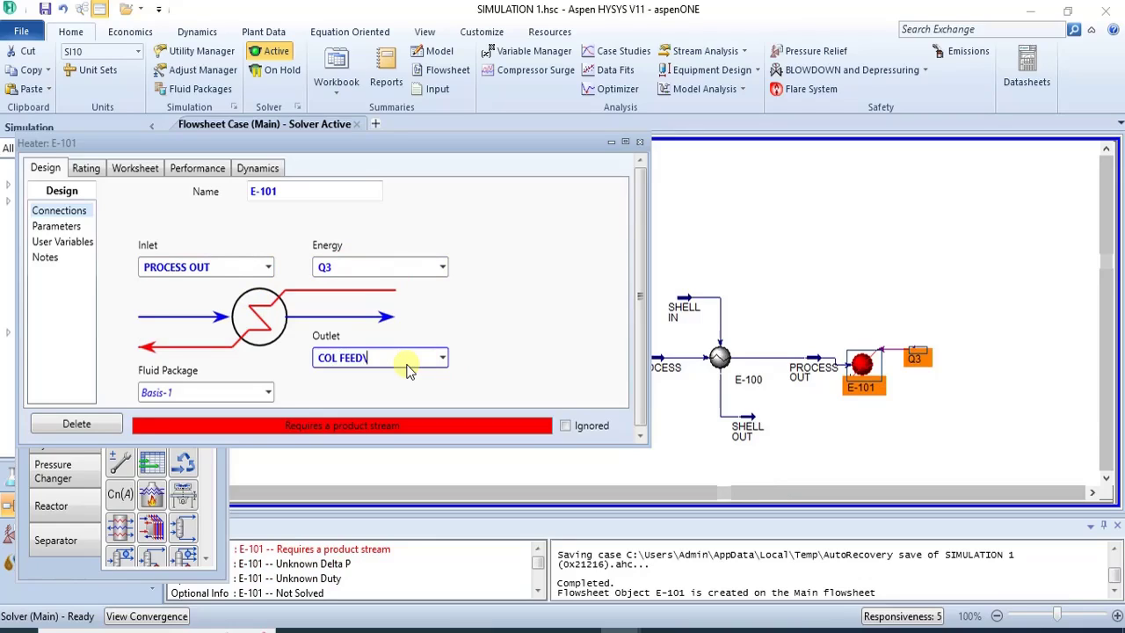
{"action": "key", "text": "Return"}
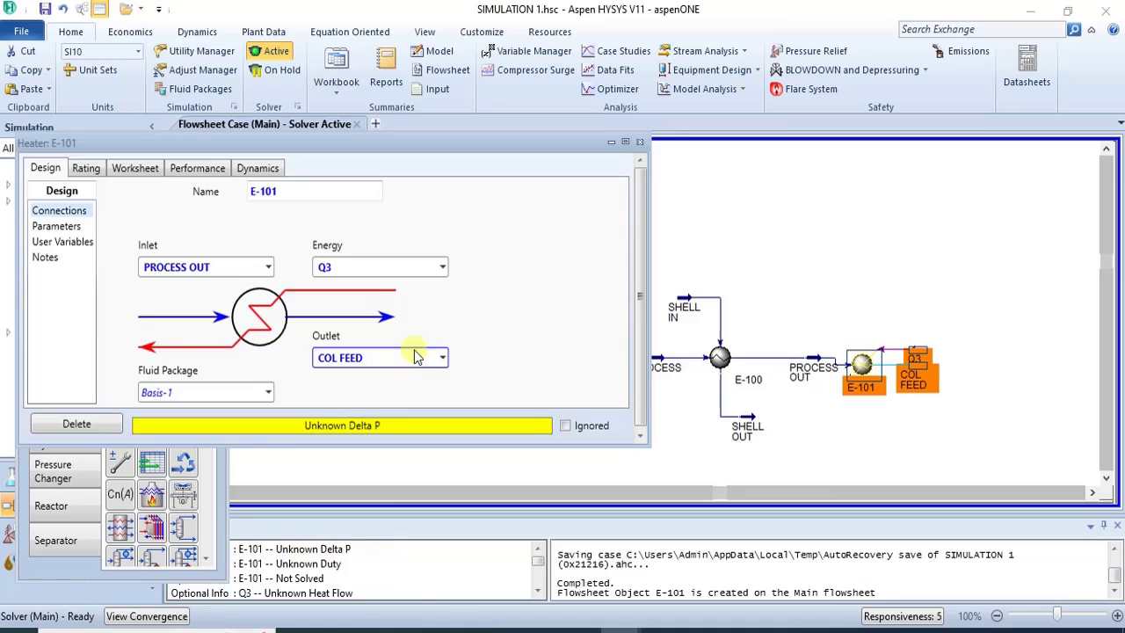
- Set the heater's Delta P to 70 kPa and Delta T to 20 C, and check its worksheet conditions
{"action": "left_click", "coordinate": [56, 226]}
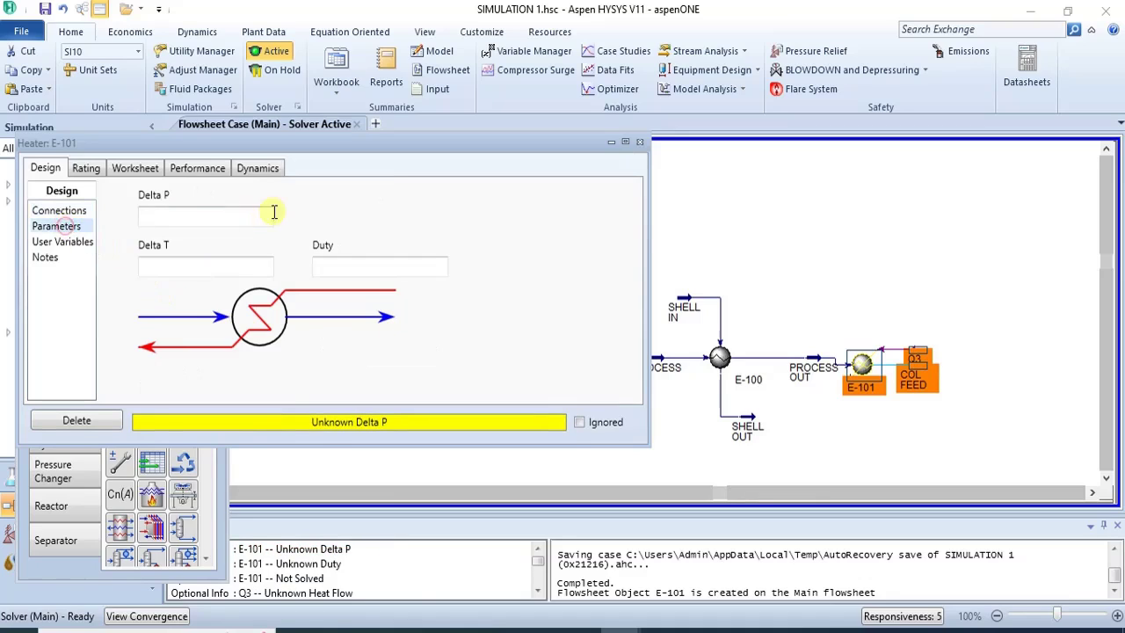
{"action": "left_click", "coordinate": [257, 215]}
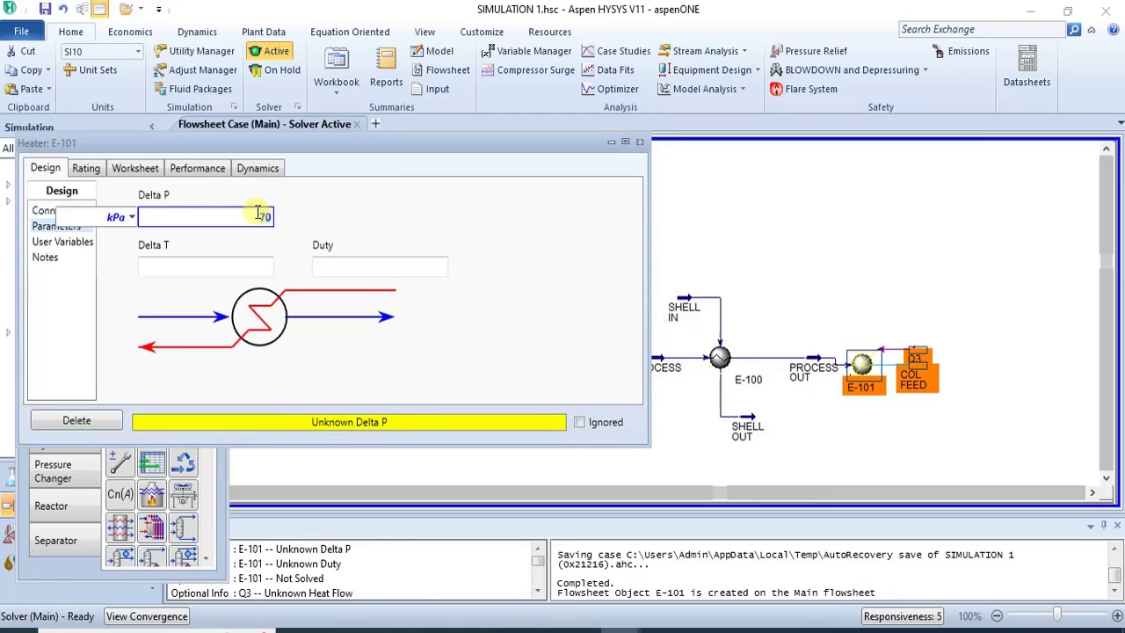
{"action": "type", "text": "70"}
{"action": "key", "text": "Return"}
{"action": "left_click", "coordinate": [457, 217]}
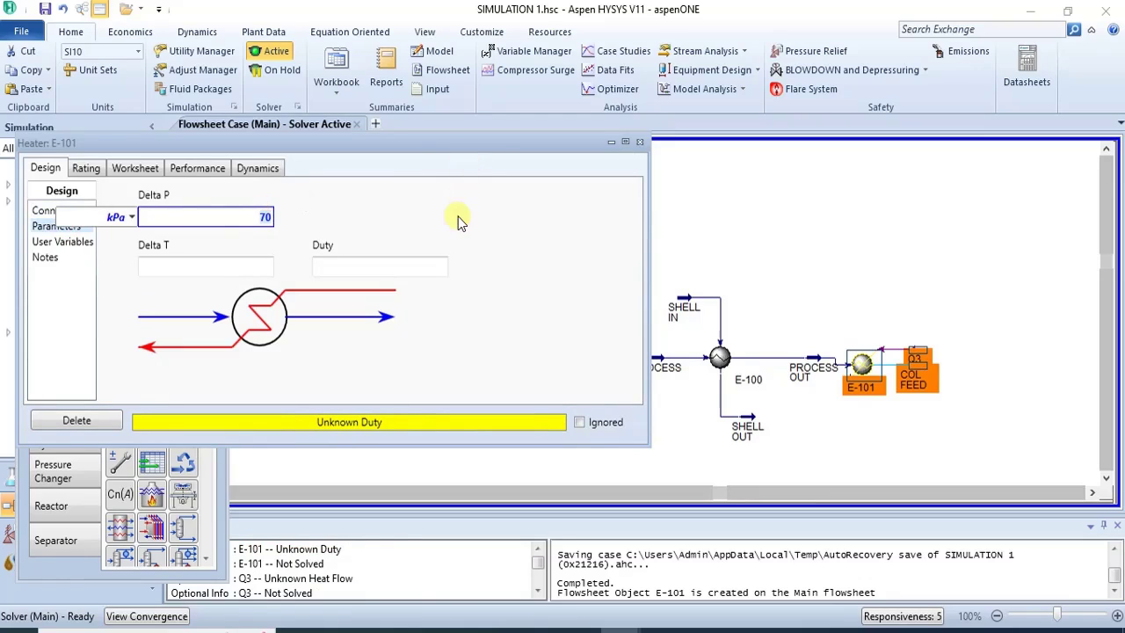
{"action": "left_click", "coordinate": [209, 268]}
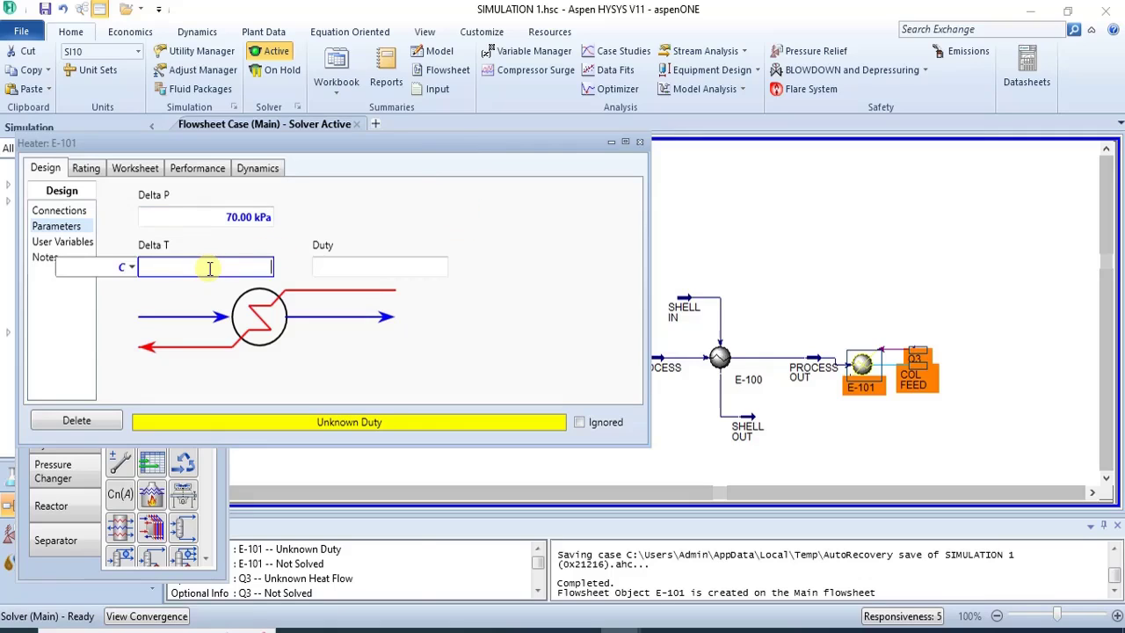
{"action": "type", "text": "20"}
{"action": "key", "text": "Return"}
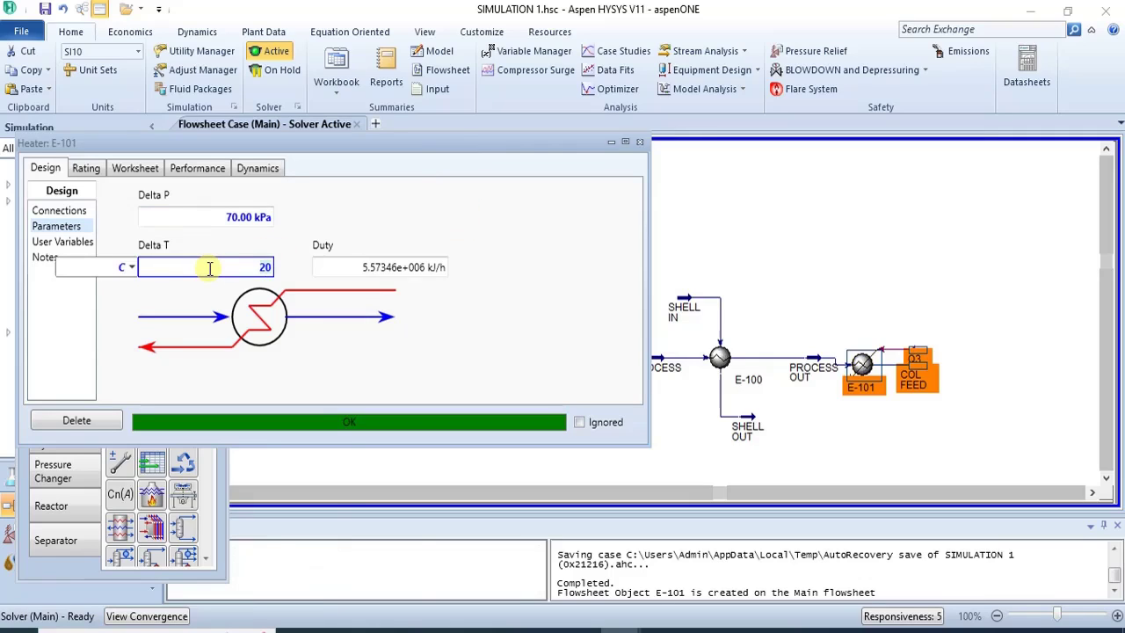
{"action": "left_click", "coordinate": [141, 167]}
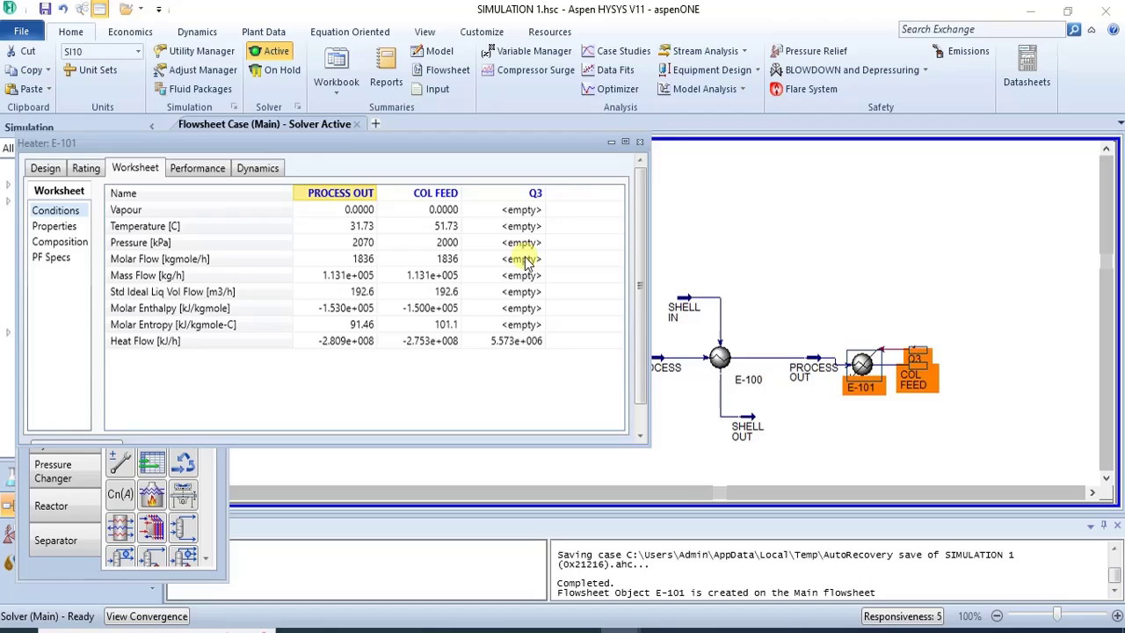
{"action": "left_click", "coordinate": [640, 141]}
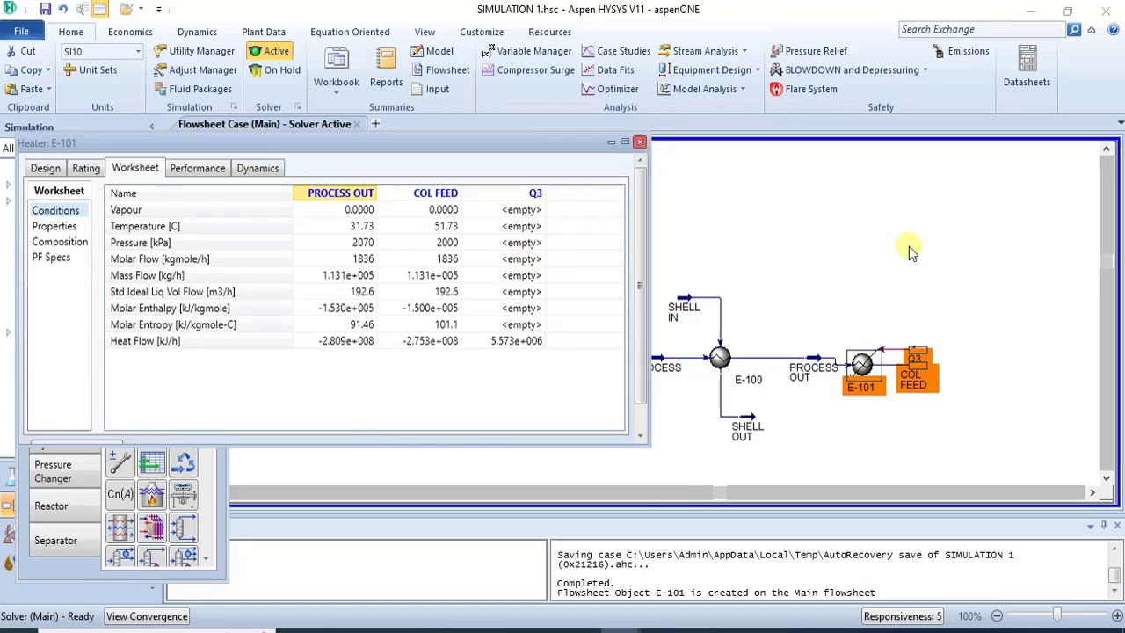
- Line up the heater with the PROCESS OUT stream and move the Q3 energy stream clear of COL FEED
{"action": "left_click_drag", "start_coordinate": [872, 389], "coordinate": [879, 382]}
{"action": "left_click", "coordinate": [915, 429]}
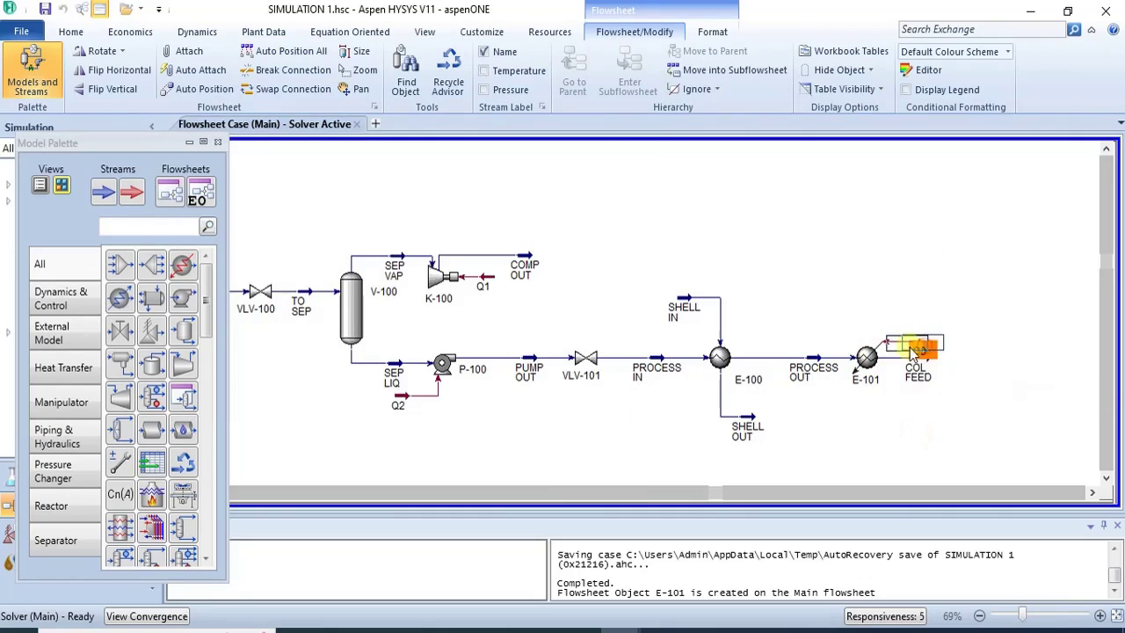
- Place a distillation column just after the COL FEED stream on the flowsheet and open its input expert
{"action": "left_click", "coordinate": [1008, 620]}
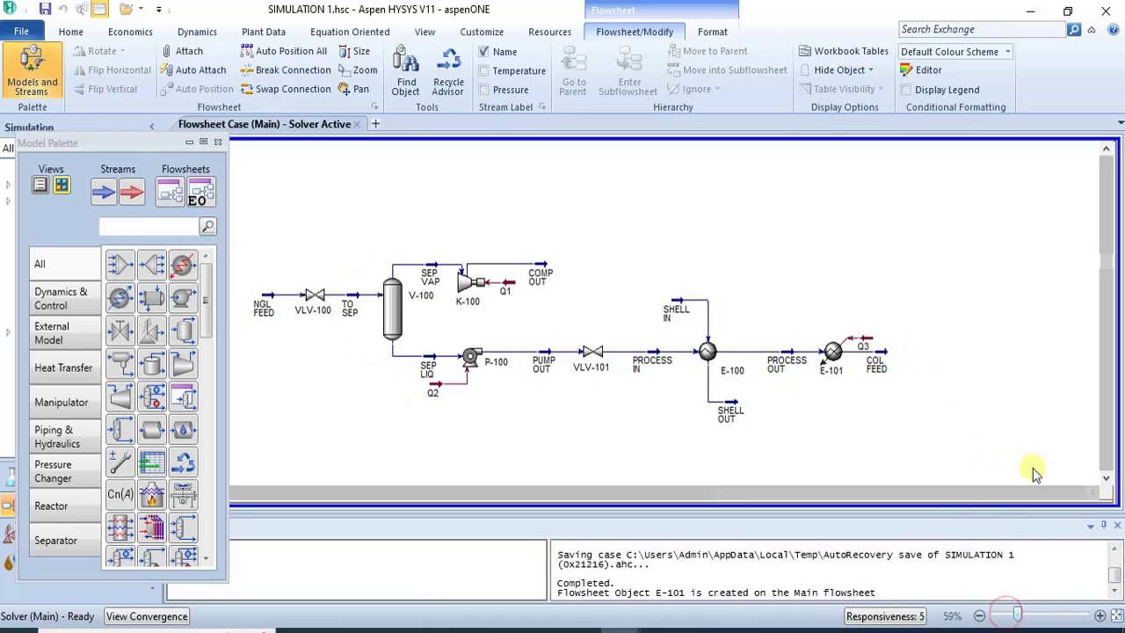
{"action": "left_click", "coordinate": [1092, 493]}
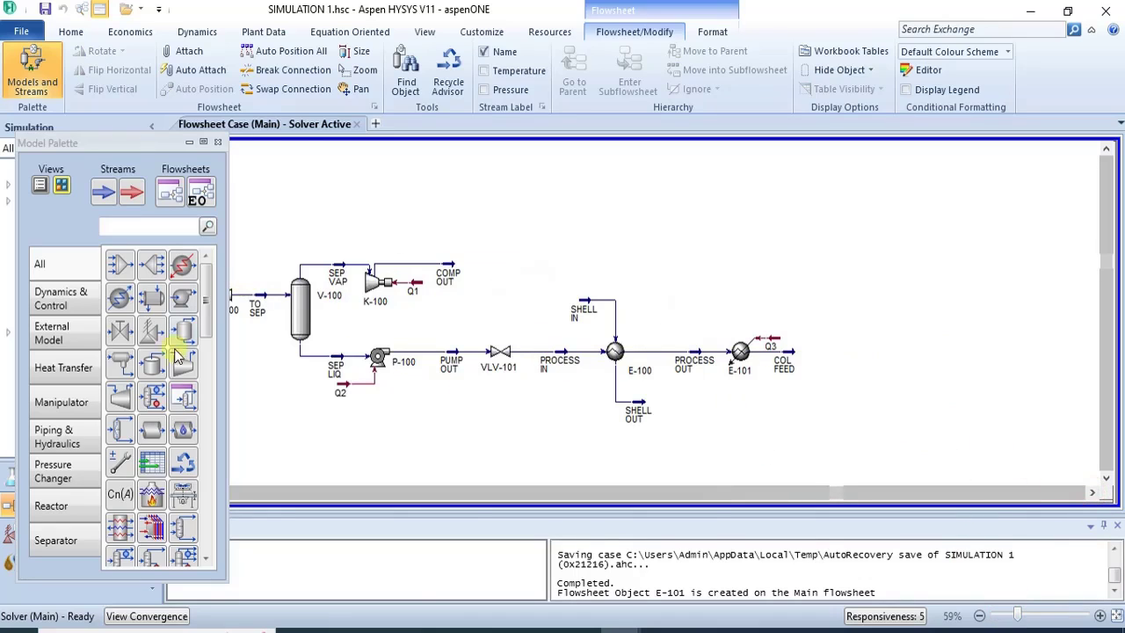
{"action": "left_click", "coordinate": [70, 543]}
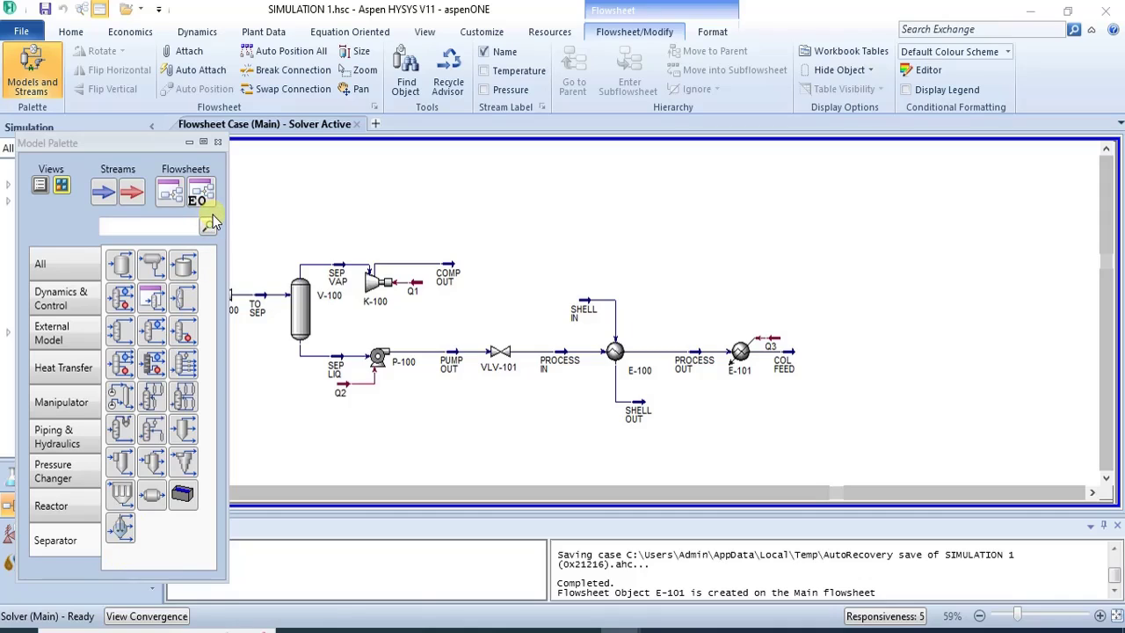
{"action": "left_click", "coordinate": [120, 299]}
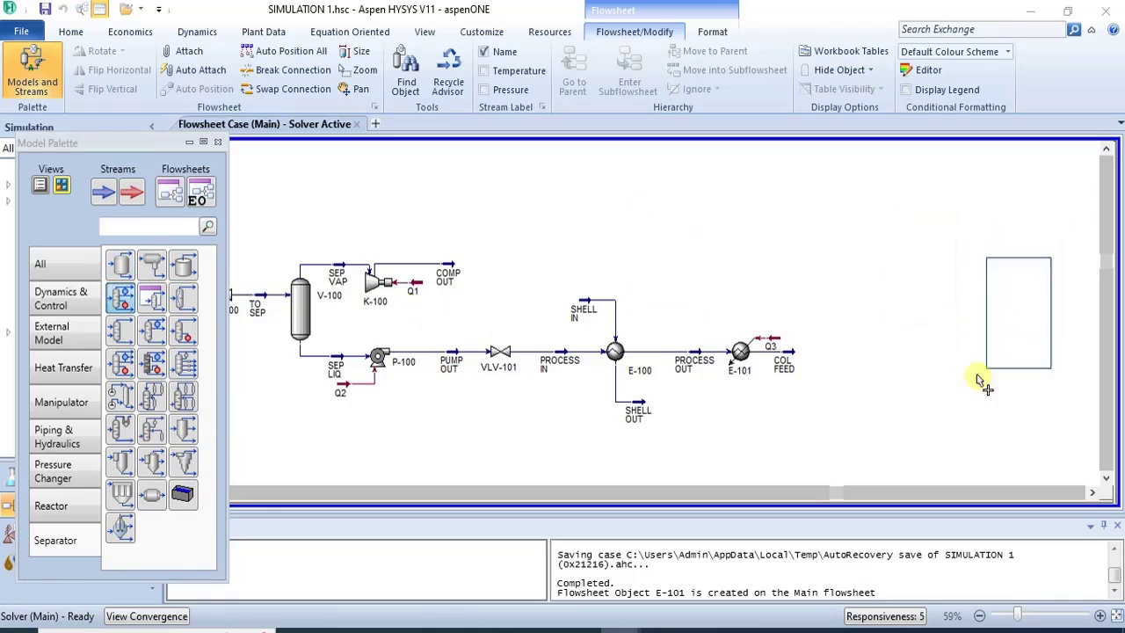
{"action": "left_click", "coordinate": [806, 419]}
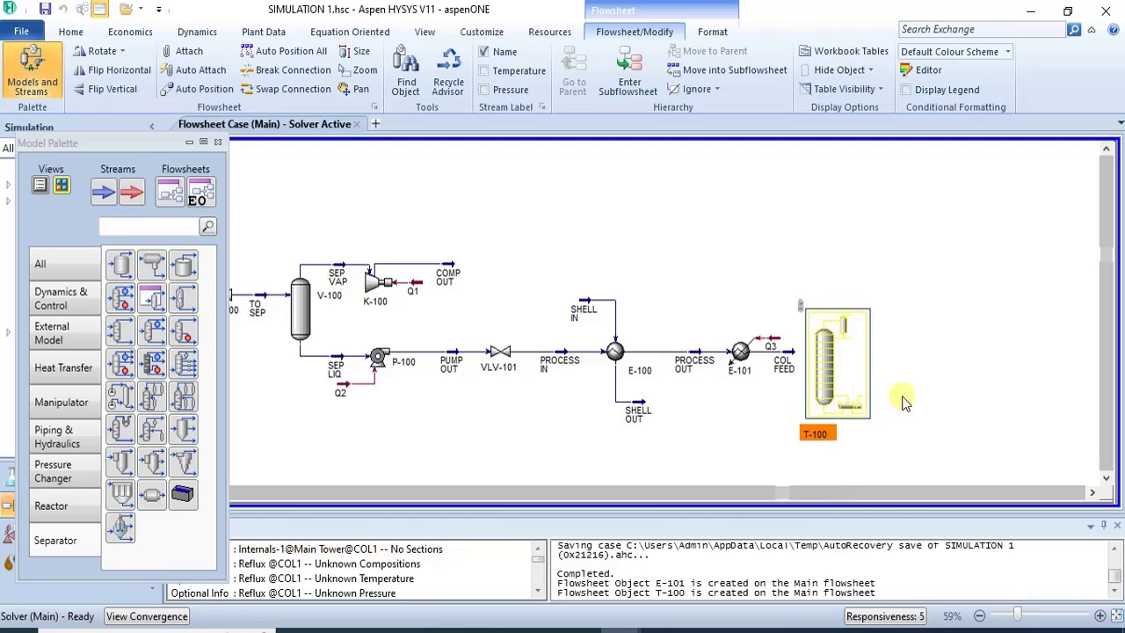
{"action": "double_click", "coordinate": [845, 368]}
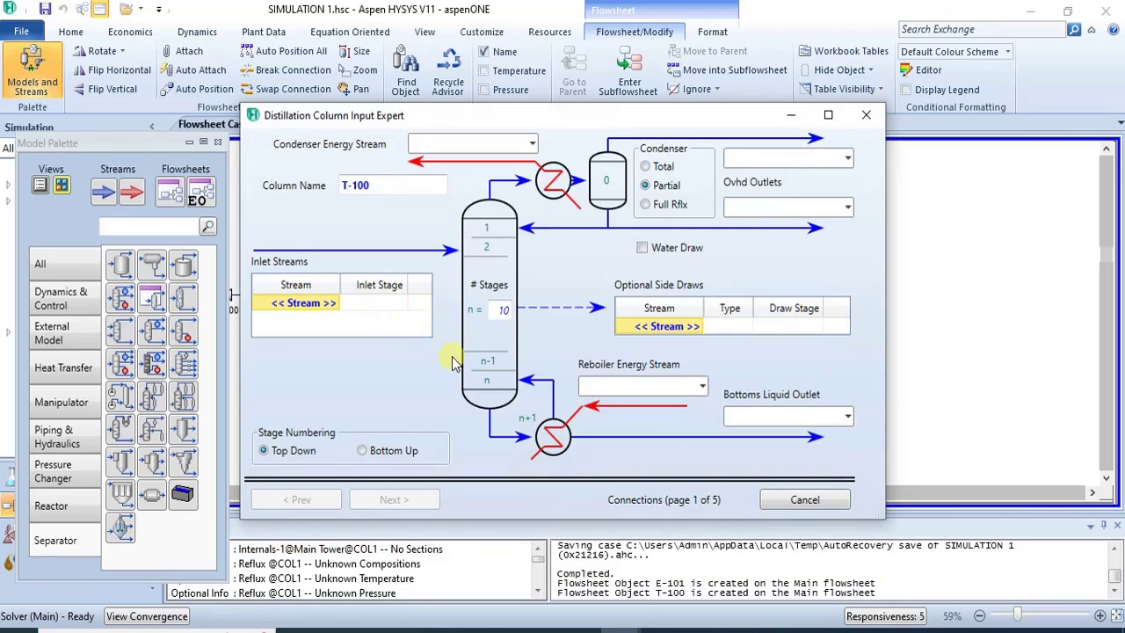
- Review the depropanizer specification table in DISTILLATION.pdf and return to the column's input expert in HYSYS
{"action": "left_click", "coordinate": [499, 630]}
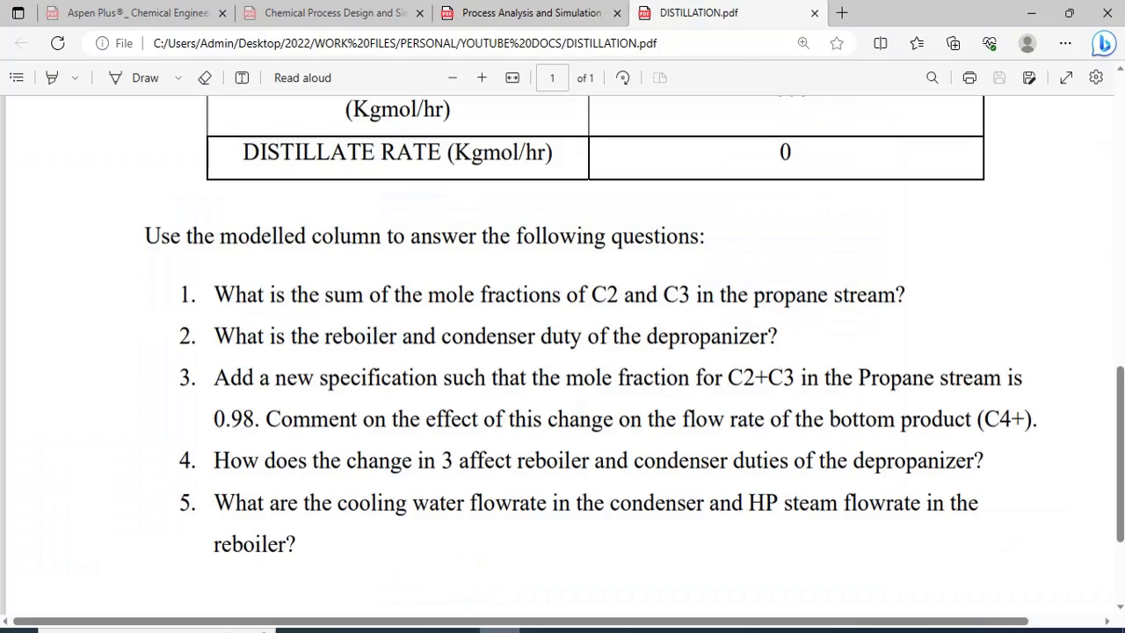
{"action": "scroll", "coordinate": [1114, 172], "scroll_direction": "up", "scroll_amount": 10}
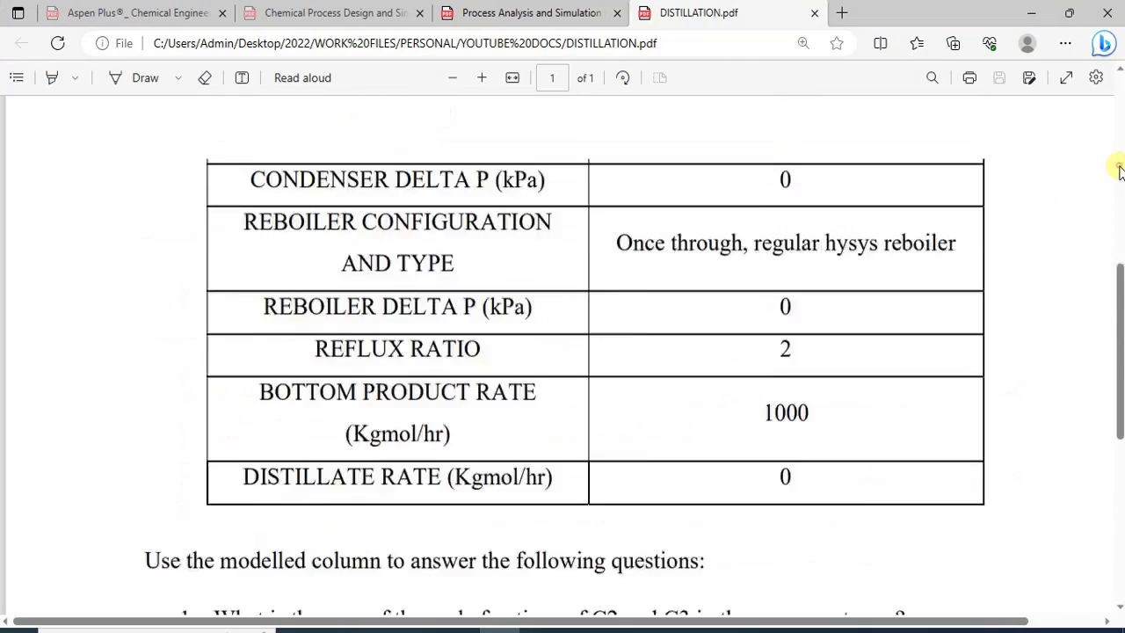
{"action": "left_click_drag", "start_coordinate": [1118, 262], "coordinate": [1117, 314]}
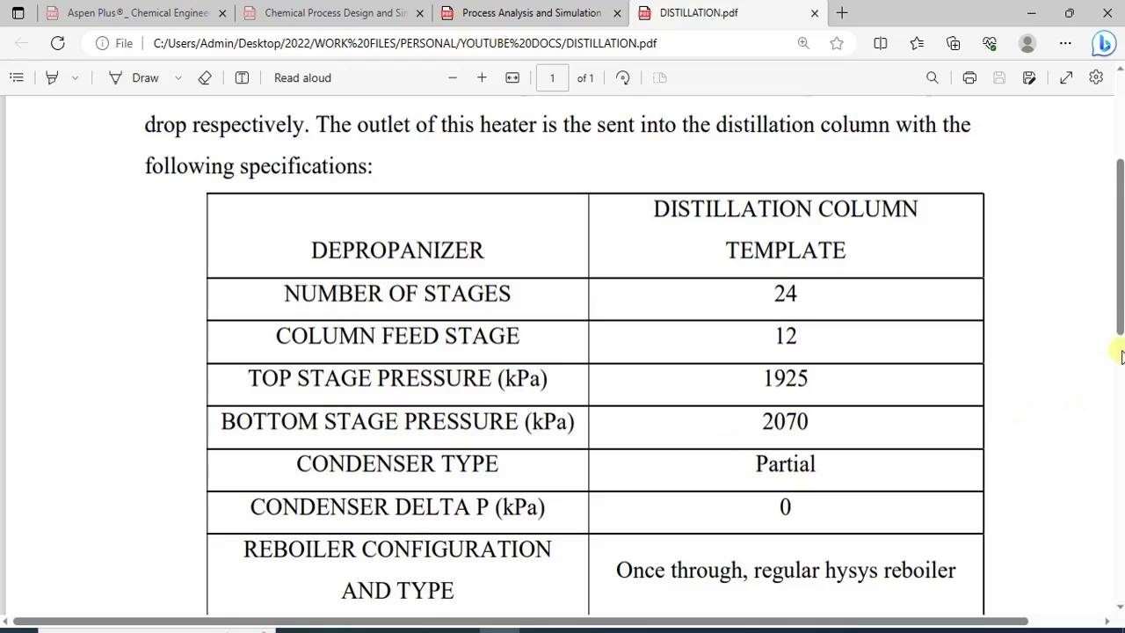
{"action": "left_click_drag", "start_coordinate": [1121, 320], "coordinate": [1107, 400]}
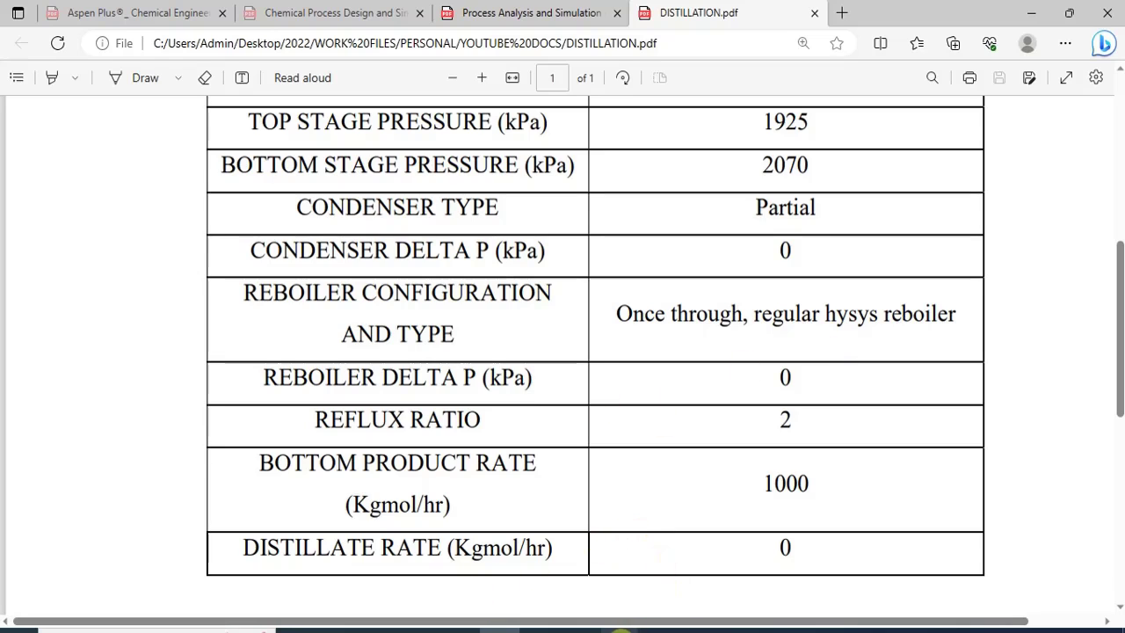
{"action": "mouse_move", "coordinate": [620, 631]}
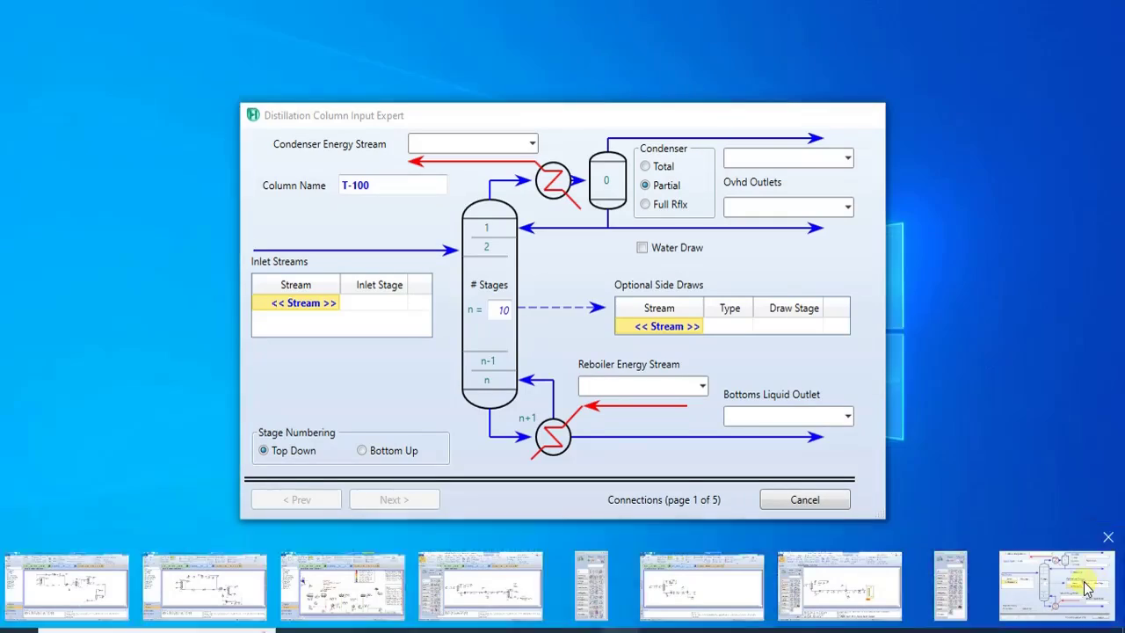
{"action": "left_click", "coordinate": [1089, 585]}
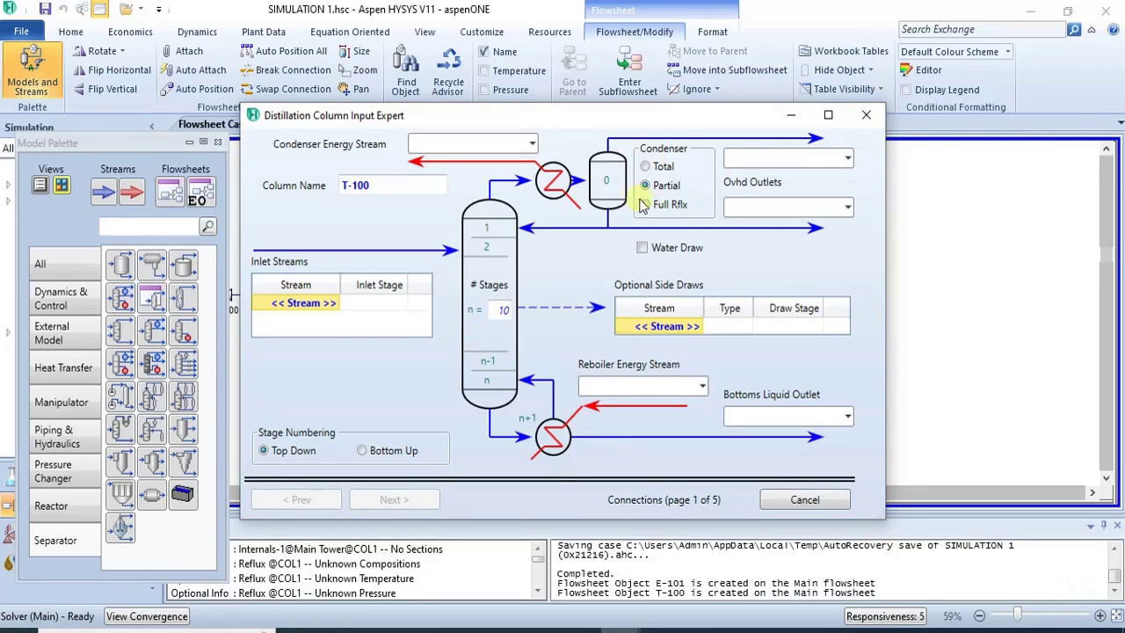
- Name the column's condenser energy stream CON Q and its reboiler energy stream REB Q
{"action": "left_click", "coordinate": [476, 147]}
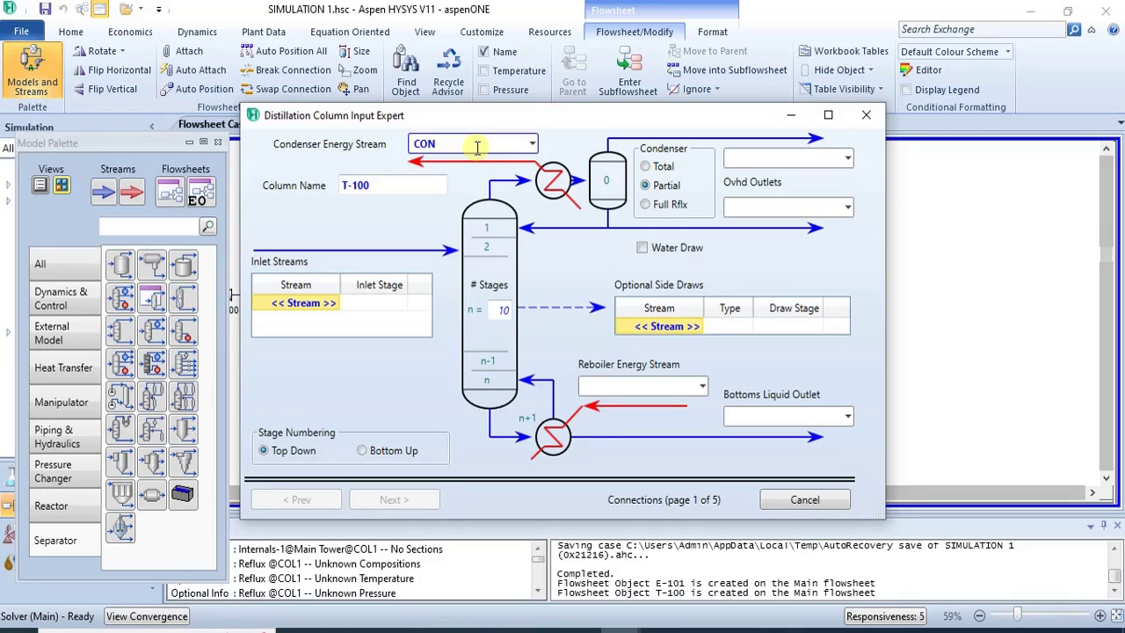
{"action": "key", "text": "Return"}
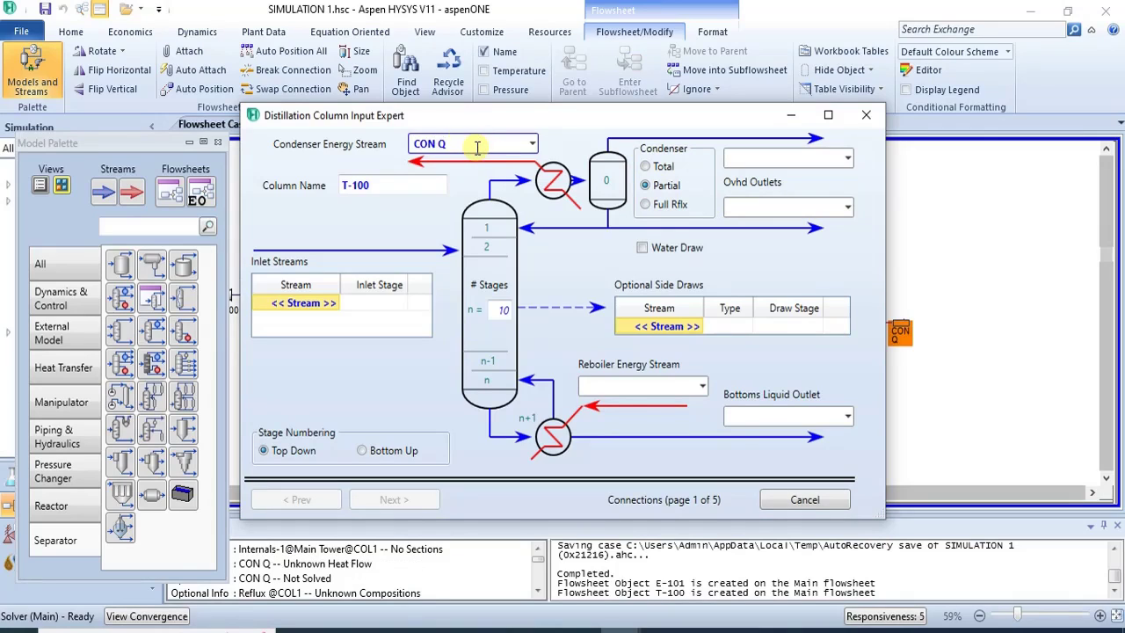
{"action": "left_click", "coordinate": [655, 385]}
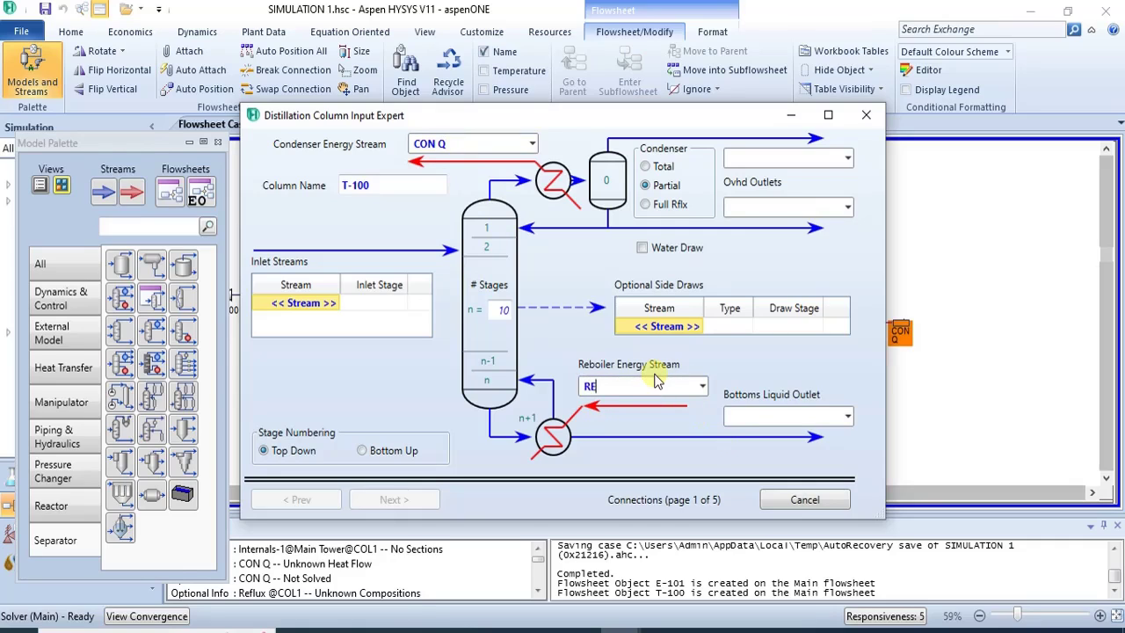
{"action": "type", "text": "REB Q"}
{"action": "key", "text": "Return"}
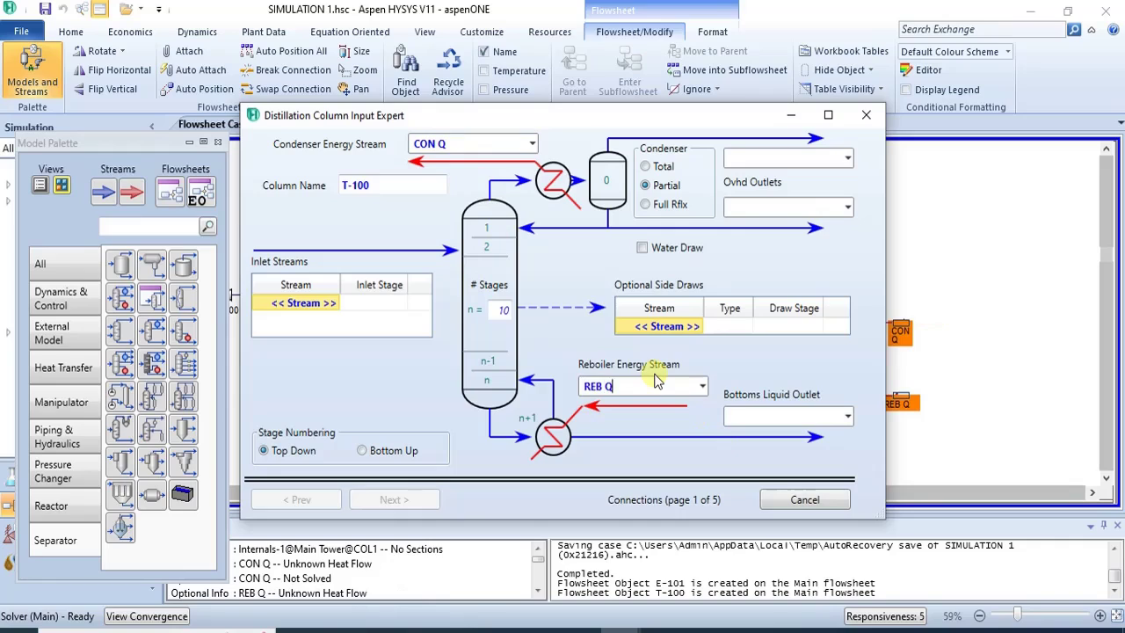
- Connect COL FEED as the column's inlet stream and set the number of stages to 24
{"action": "left_click", "coordinate": [329, 302]}
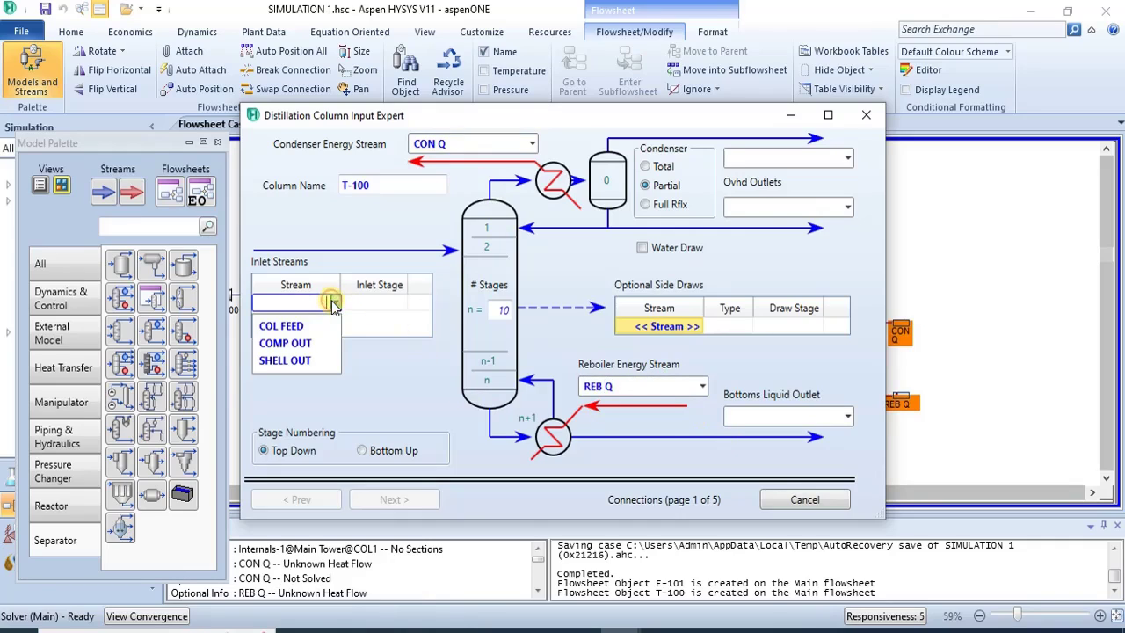
{"action": "left_click", "coordinate": [334, 323]}
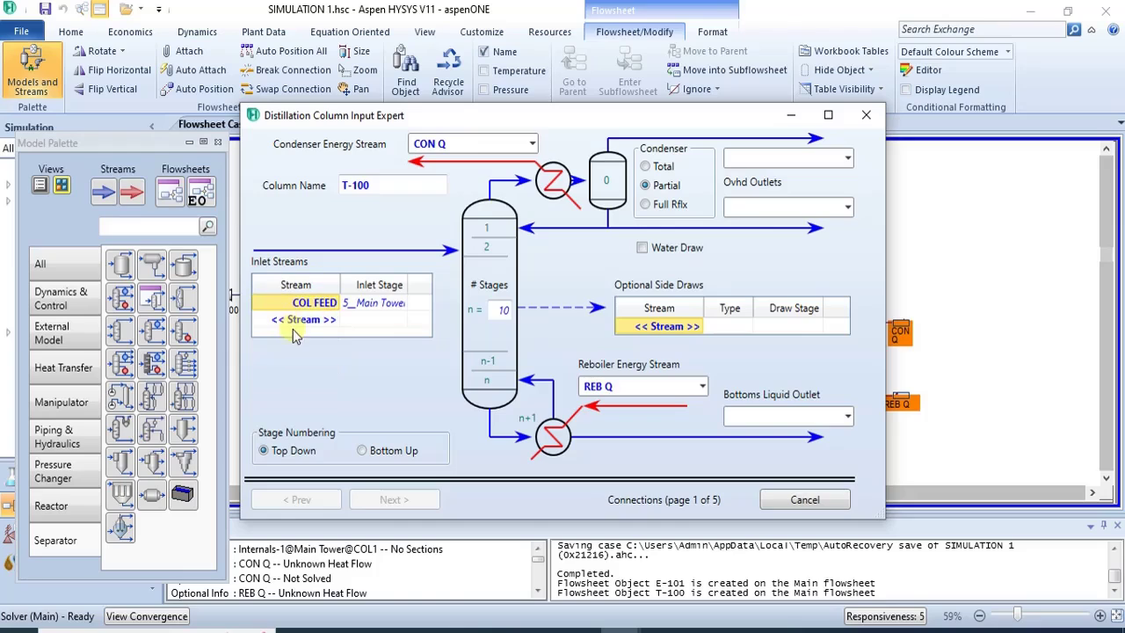
{"action": "left_click", "coordinate": [501, 311]}
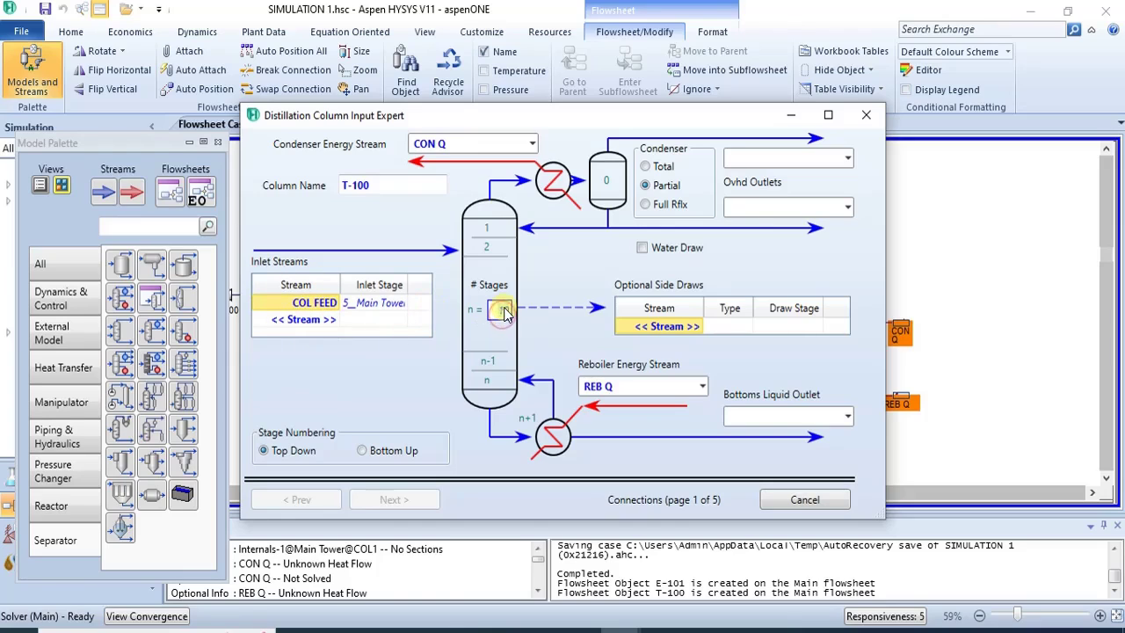
{"action": "type", "text": "24"}
{"action": "key", "text": "Return"}
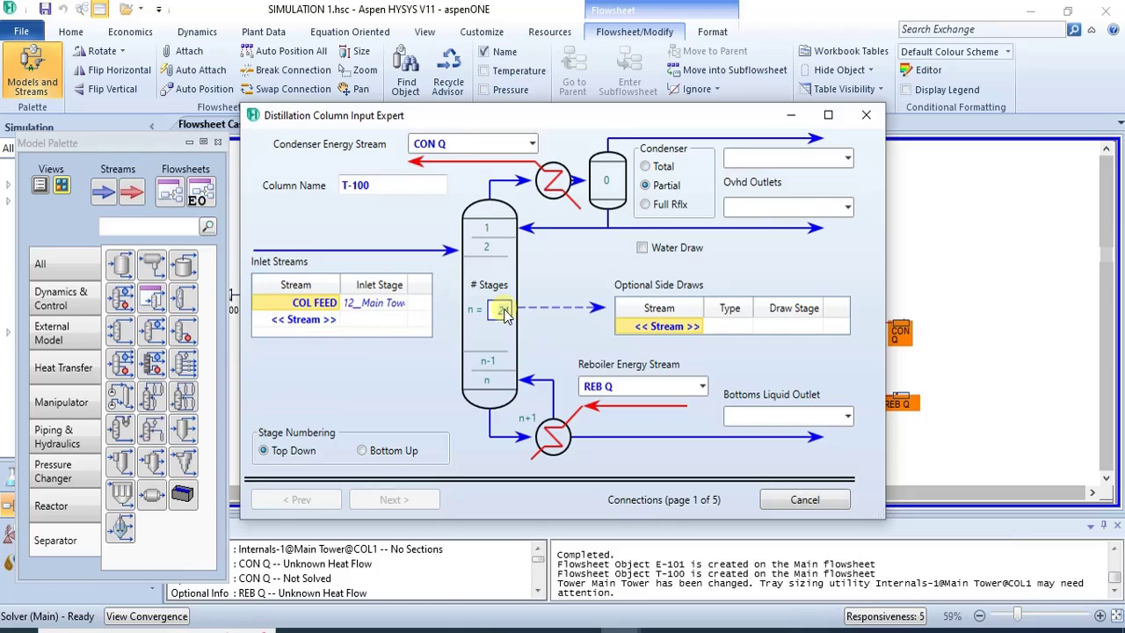
{"action": "left_click", "coordinate": [571, 274]}
- Name the column's overhead outlets PROPANE for vapour and DISTILLATE for liquid, and the bottoms liquid outlet C4+
{"action": "left_click", "coordinate": [749, 156]}
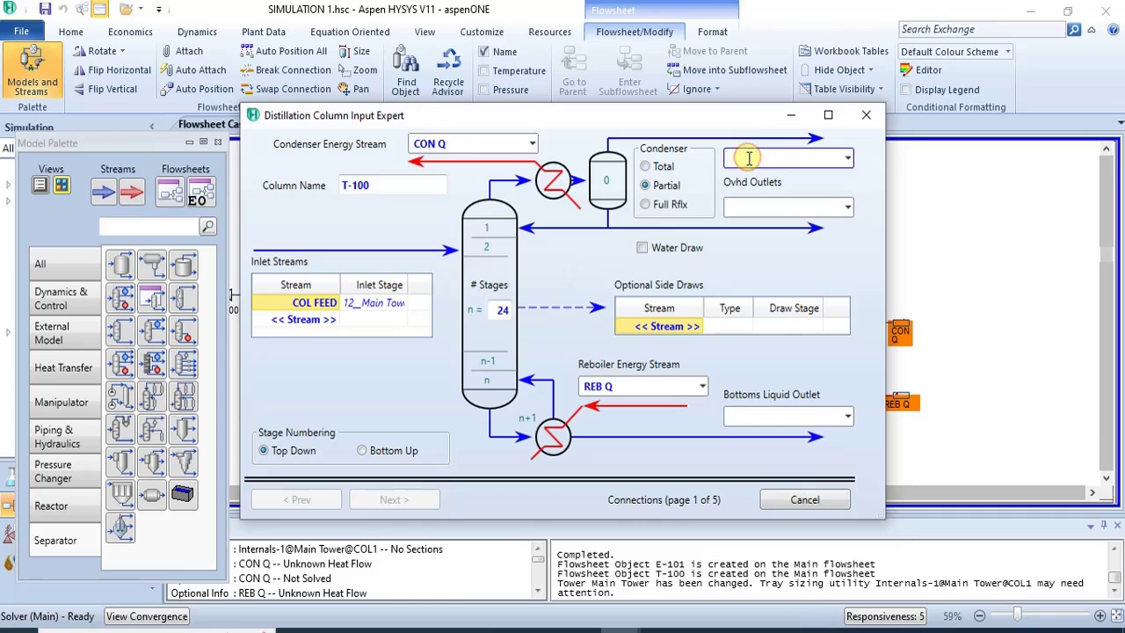
{"action": "type", "text": "PROPANE"}
{"action": "key", "text": "Return"}
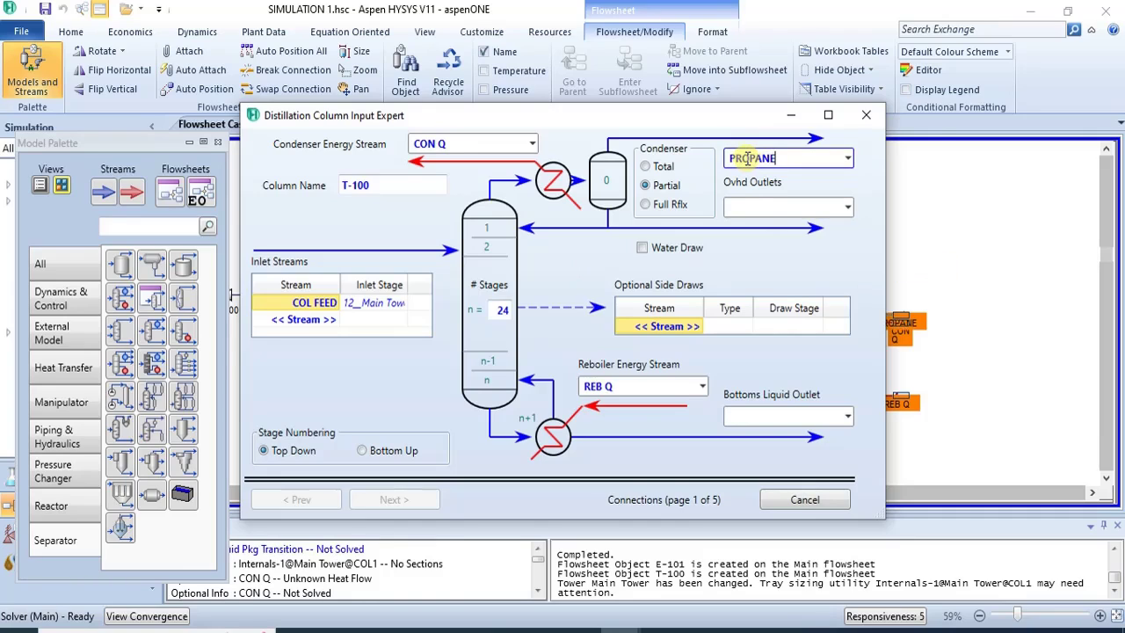
{"action": "left_click", "coordinate": [752, 204]}
{"action": "type", "text": "DISTILL"}
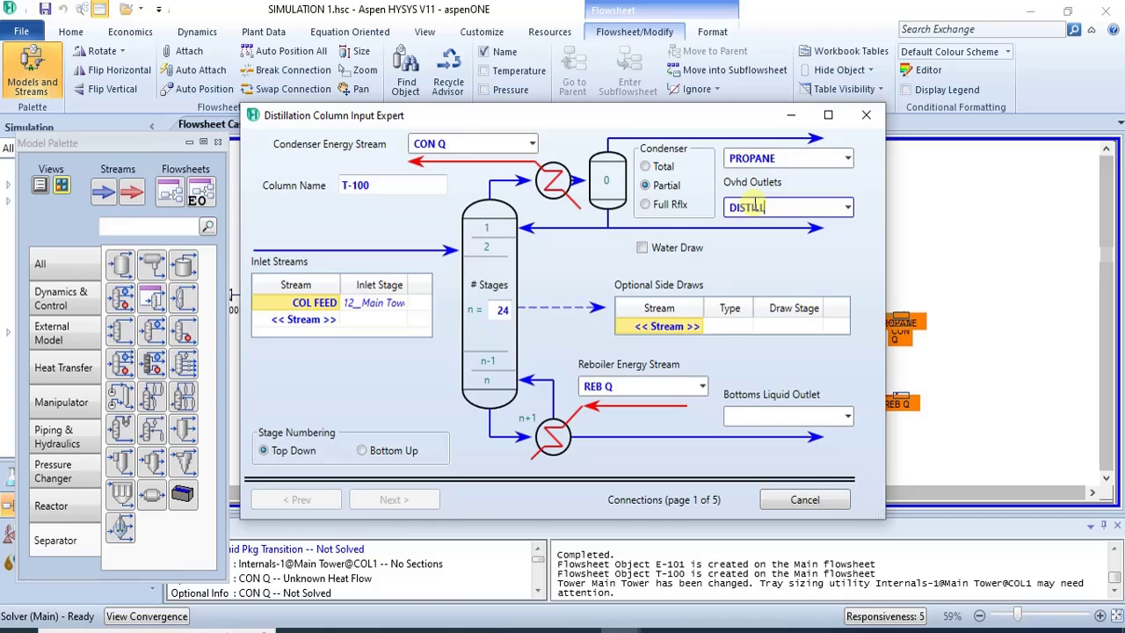
{"action": "type", "text": "ATE"}
{"action": "key", "text": "Return"}
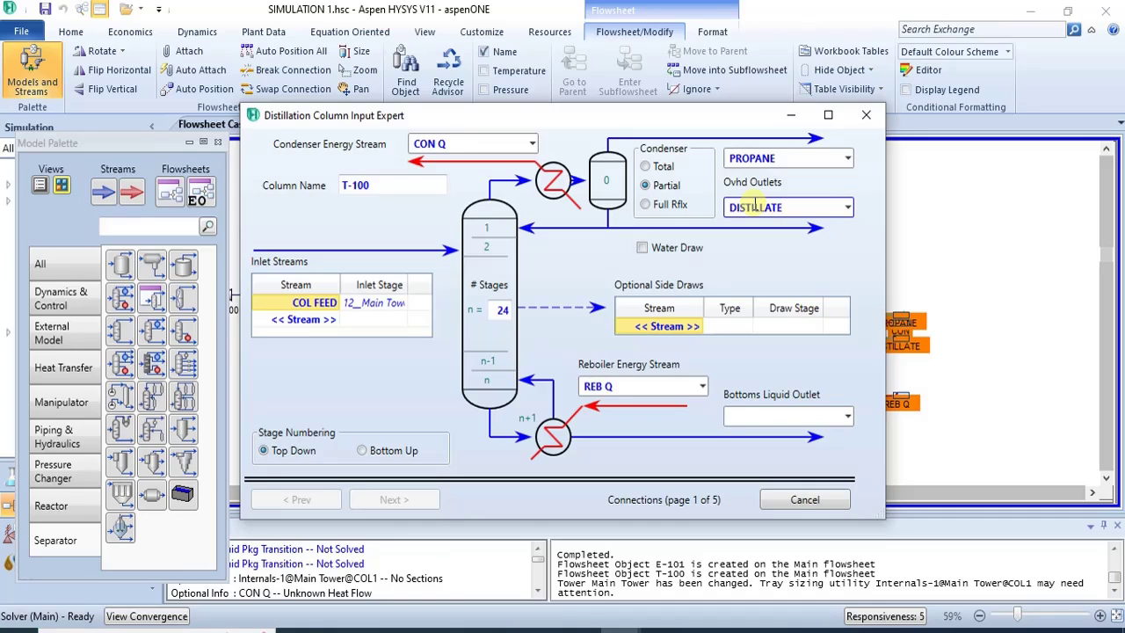
{"action": "left_click", "coordinate": [791, 417]}
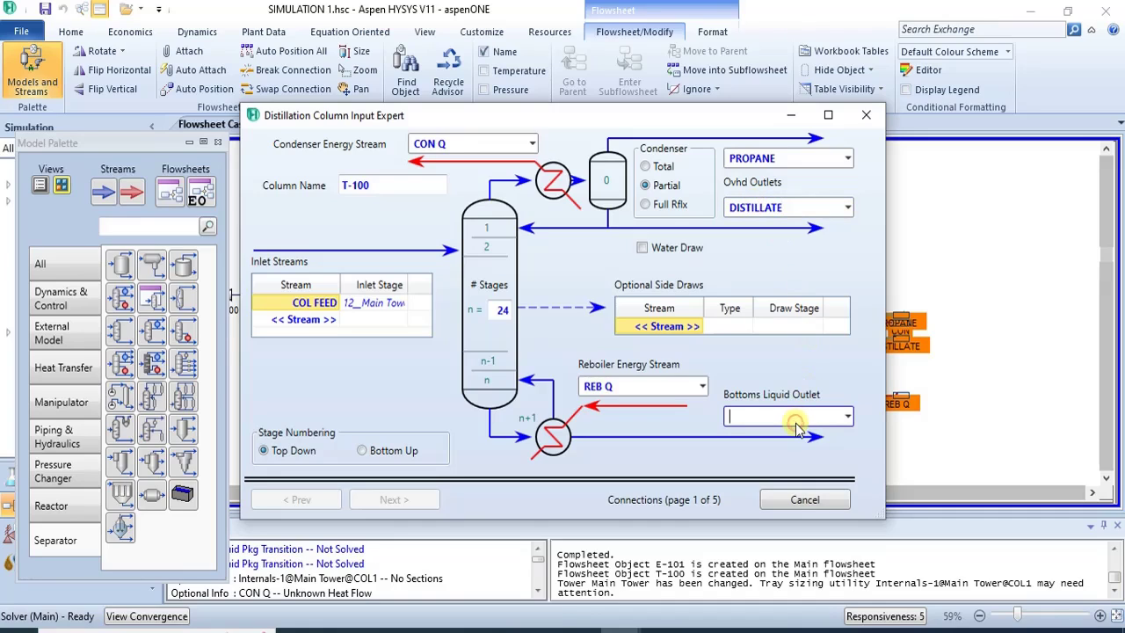
{"action": "type", "text": "C4+"}
{"action": "key", "text": "Return"}
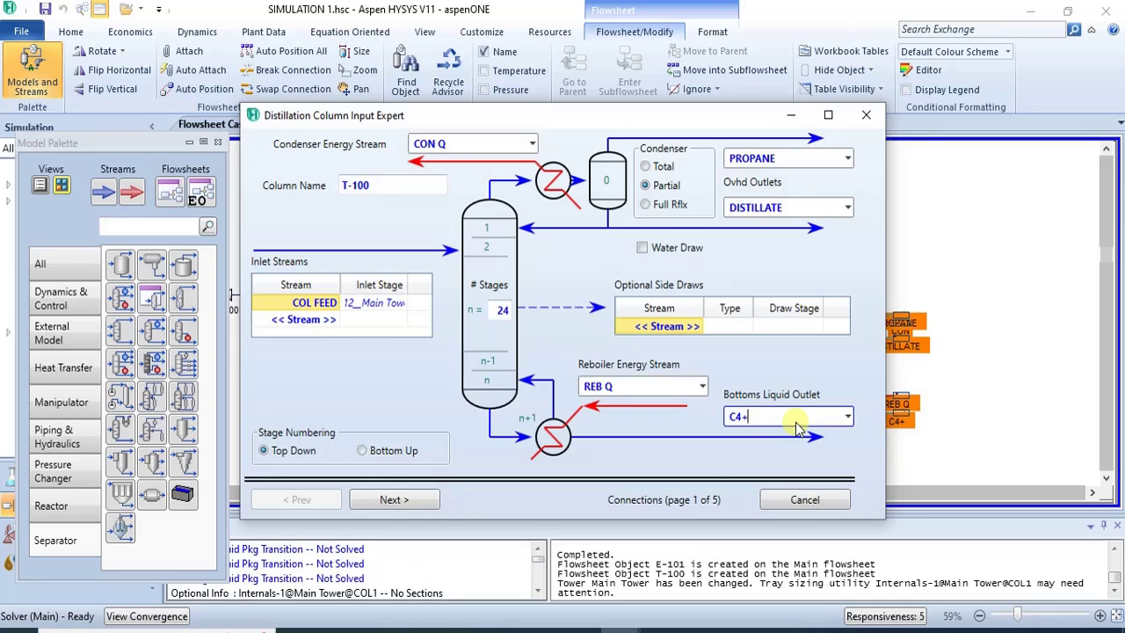
- Use the once-through configuration with the regular Hysys reboiler, checking the specification table in DISTILLATION.pdf
{"action": "left_click", "coordinate": [421, 503]}
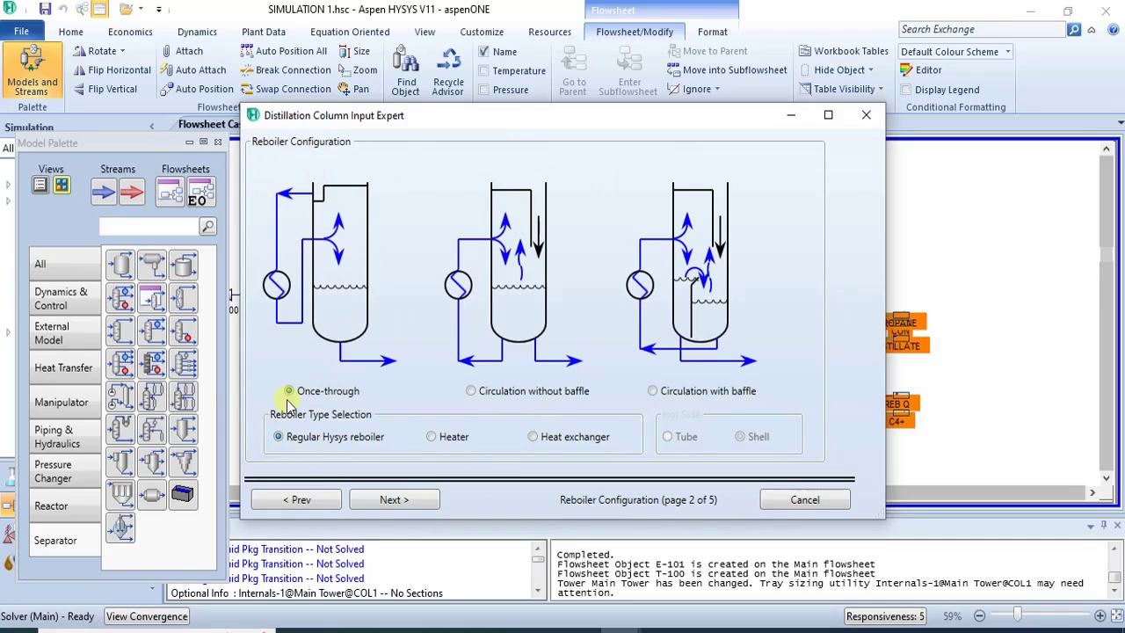
{"action": "left_click", "coordinate": [287, 439]}
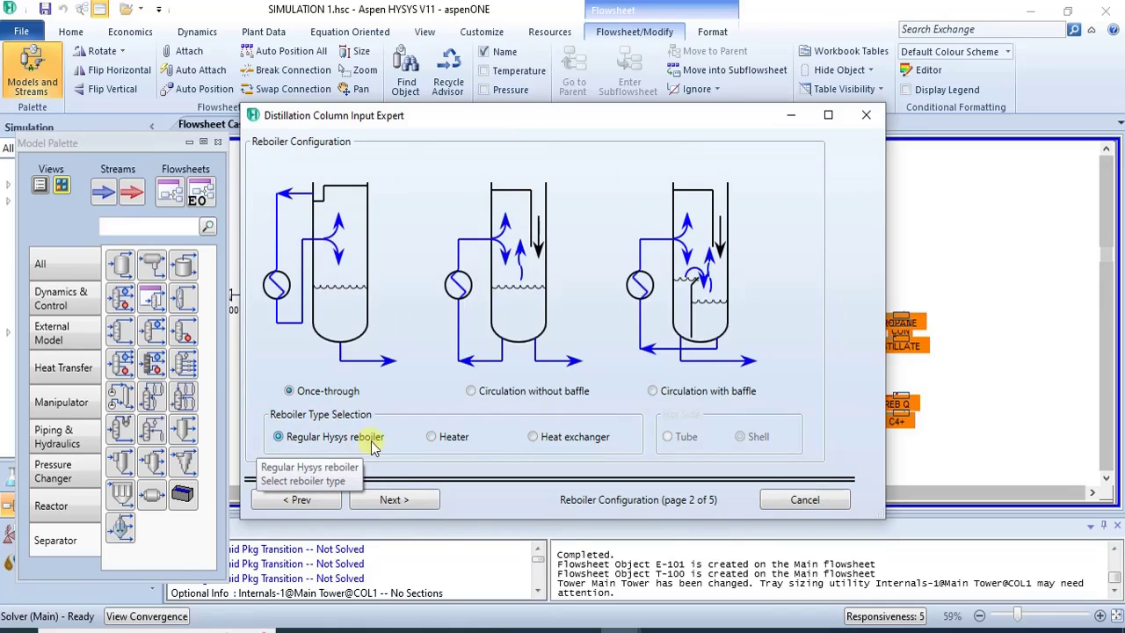
{"action": "left_click", "coordinate": [488, 626]}
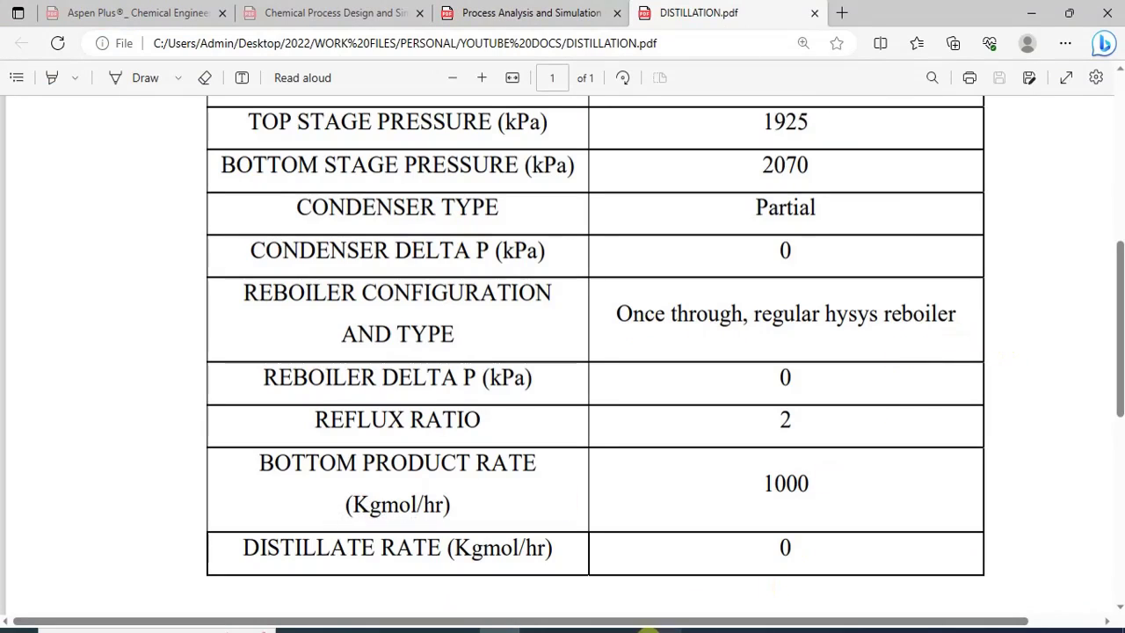
{"action": "mouse_move", "coordinate": [668, 627]}
{"action": "left_click", "coordinate": [1095, 597]}
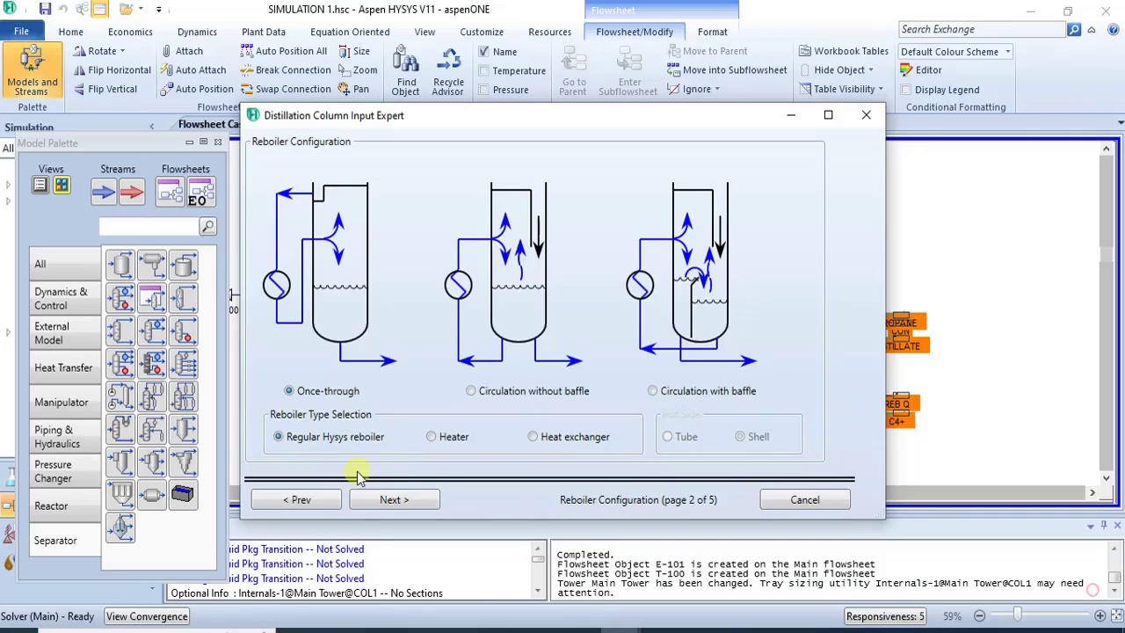
- Go on to the column's pressure profile and set the condenser pressure to 1925 kPa
{"action": "left_click", "coordinate": [386, 499]}
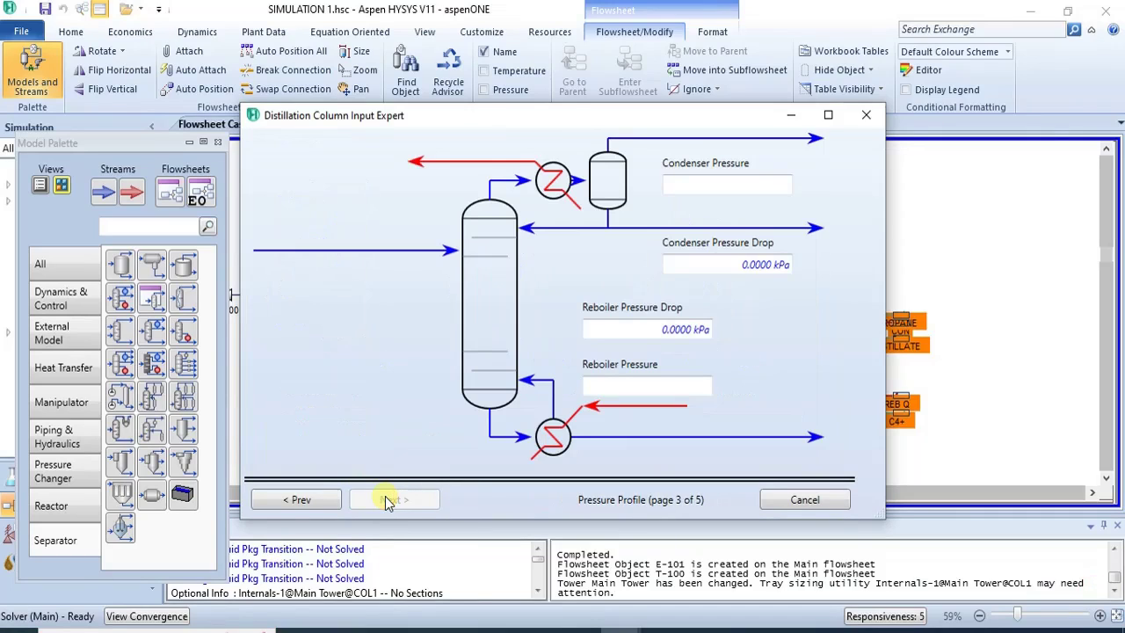
{"action": "left_click", "coordinate": [722, 182]}
{"action": "type", "text": "1"}
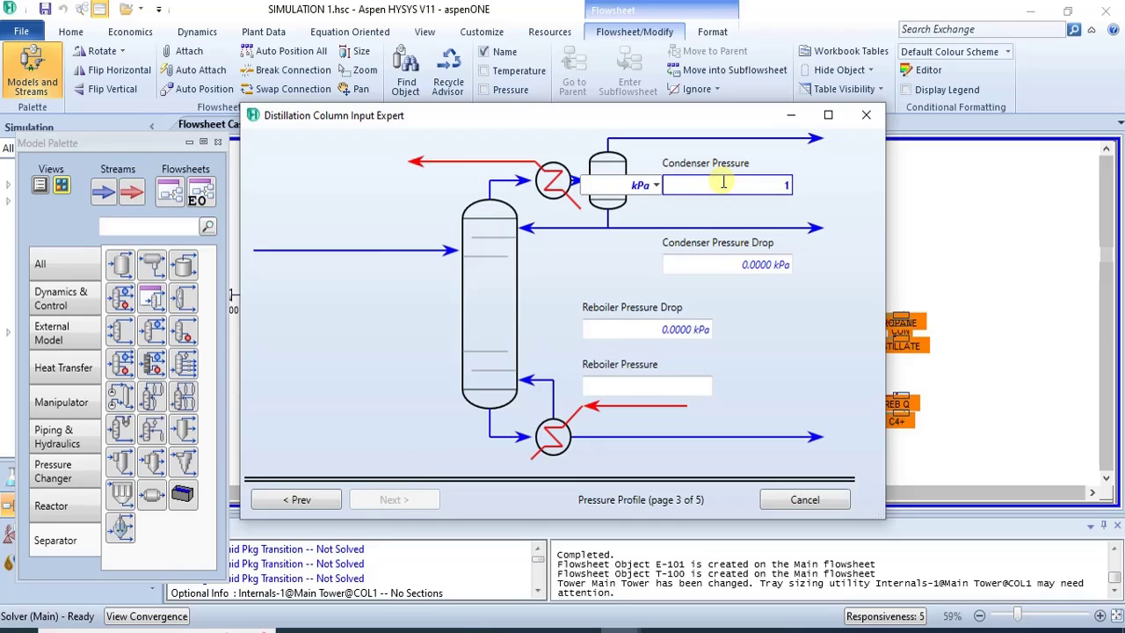
{"action": "type", "text": "925"}
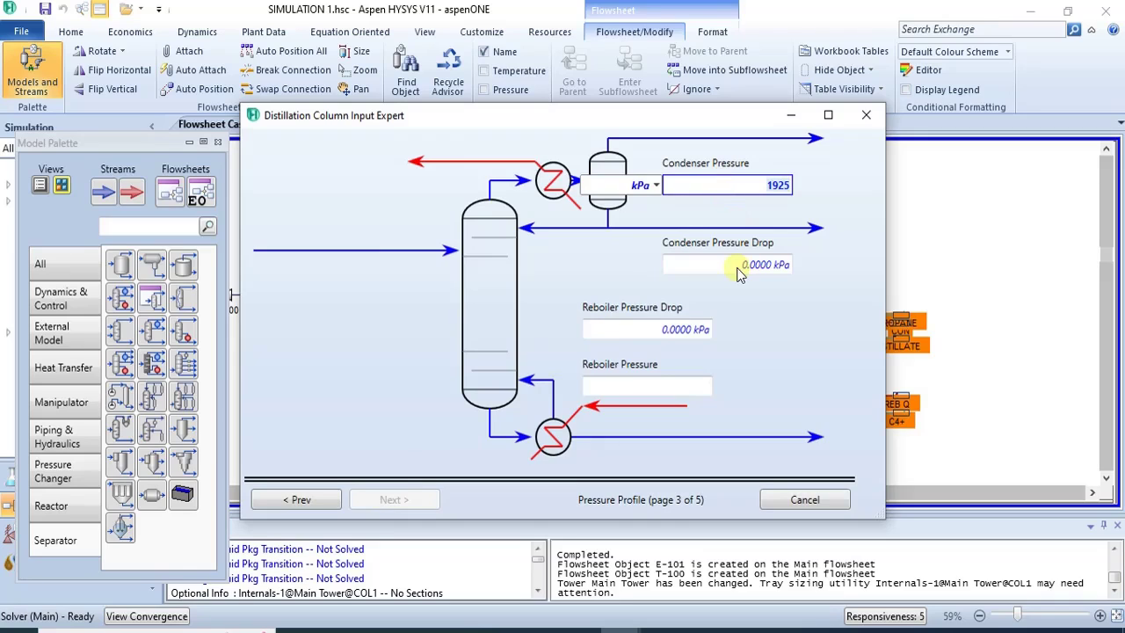
{"action": "key", "text": "Return"}
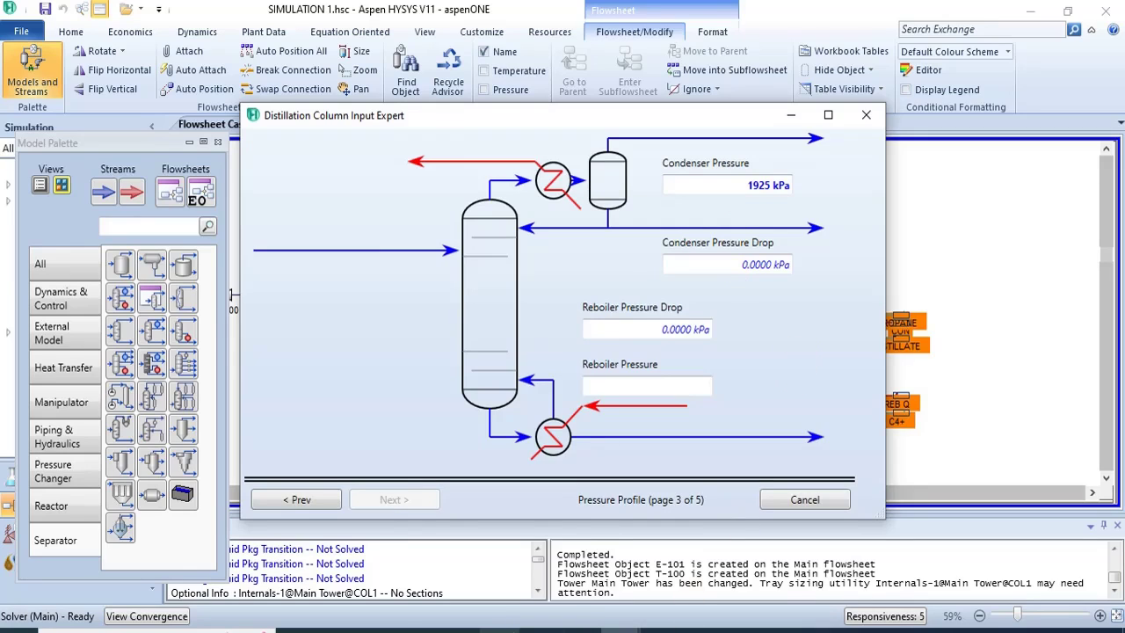
{"action": "mouse_move", "coordinate": [499, 630]}
{"action": "mouse_move", "coordinate": [492, 591]}
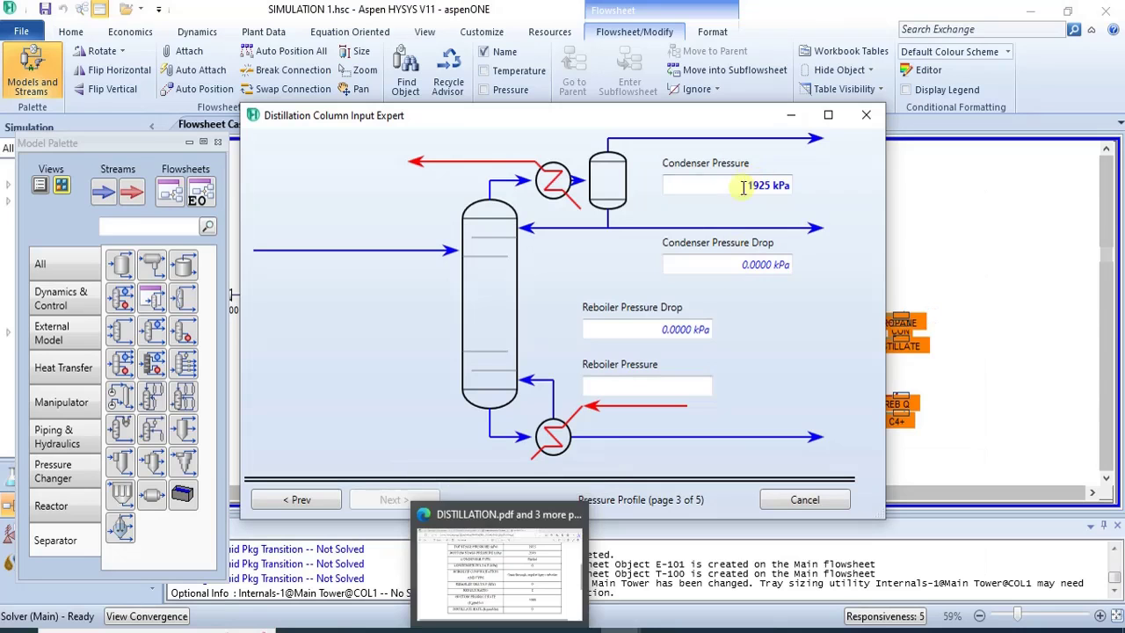
- Set the reboiler pressure to 2070 kPa and go on to the column's optional temperature estimates
{"action": "left_click", "coordinate": [640, 384]}
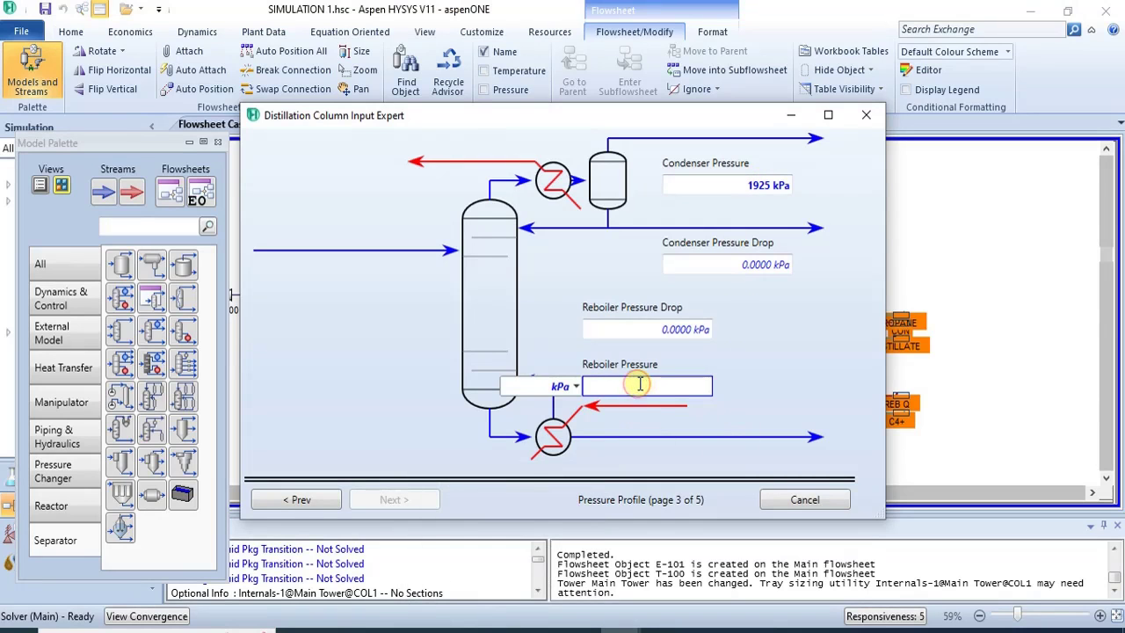
{"action": "type", "text": "2070"}
{"action": "key", "text": "Return"}
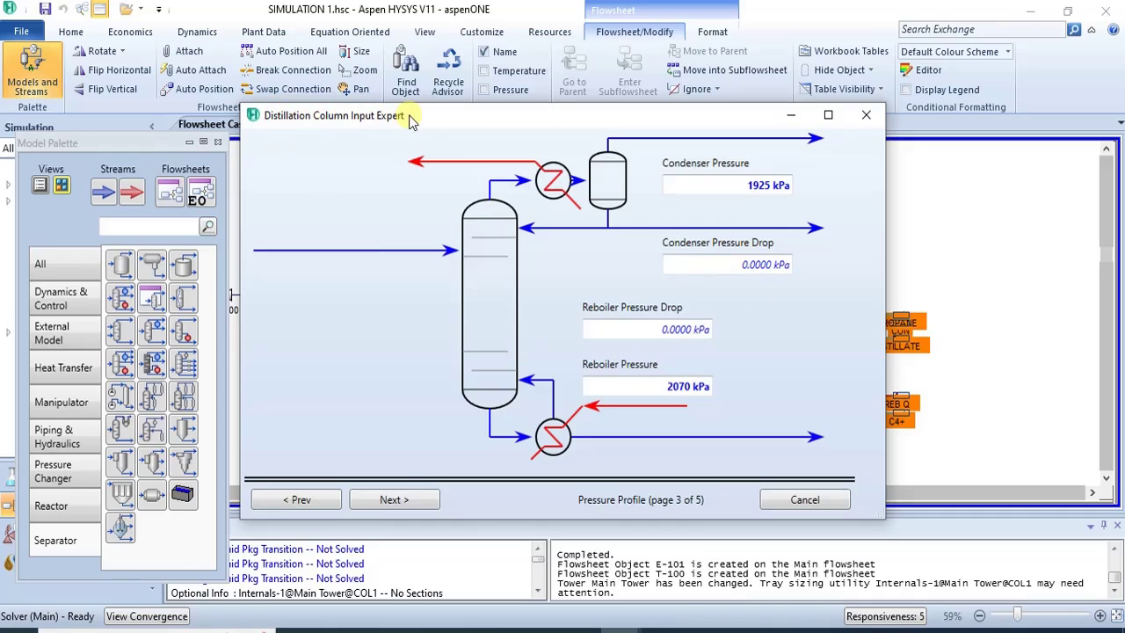
{"action": "left_click", "coordinate": [419, 507]}
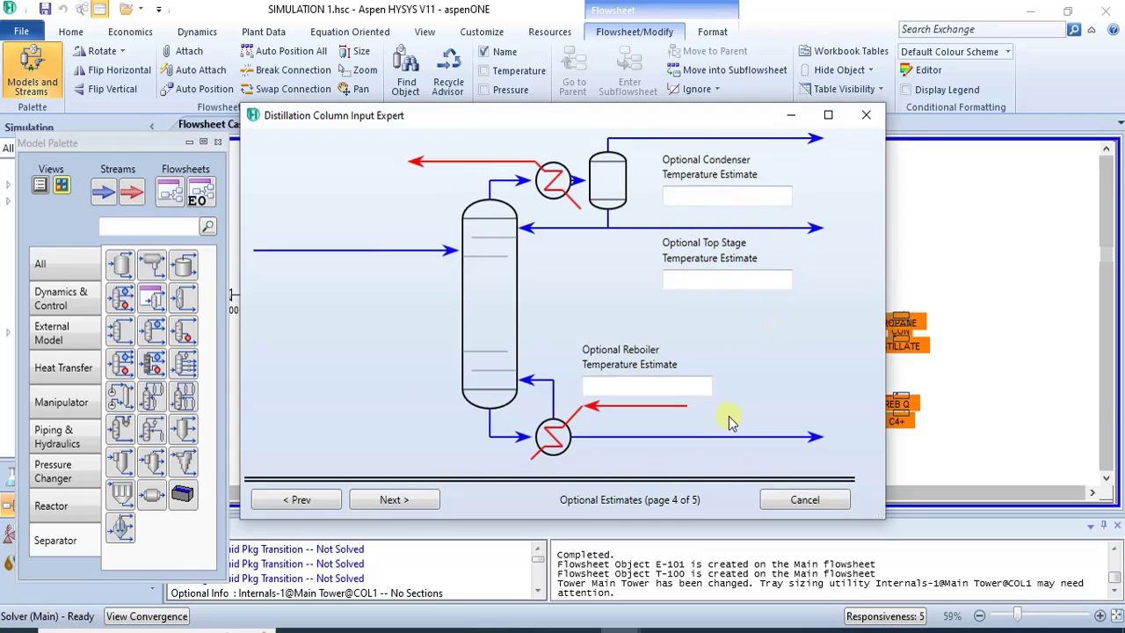
- Check the remaining specifications in DISTILLATION.pdf and finish the column input expert, leaving the temperature estimates, rates and reflux ratio blank
{"action": "left_click", "coordinate": [500, 629]}
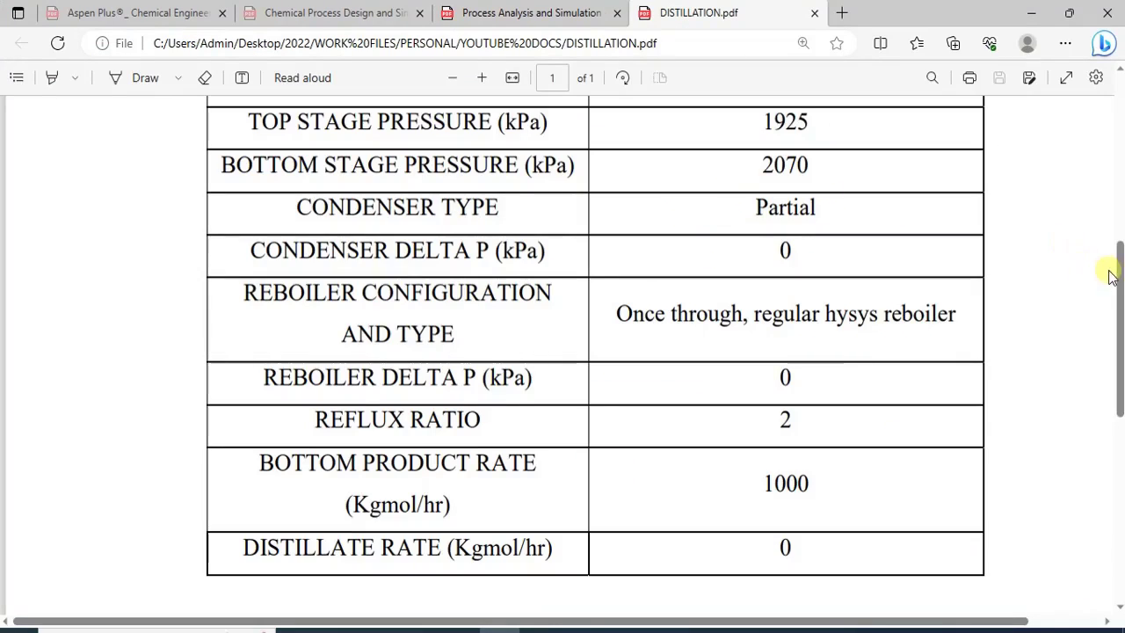
{"action": "left_click_drag", "start_coordinate": [1114, 274], "coordinate": [1112, 303]}
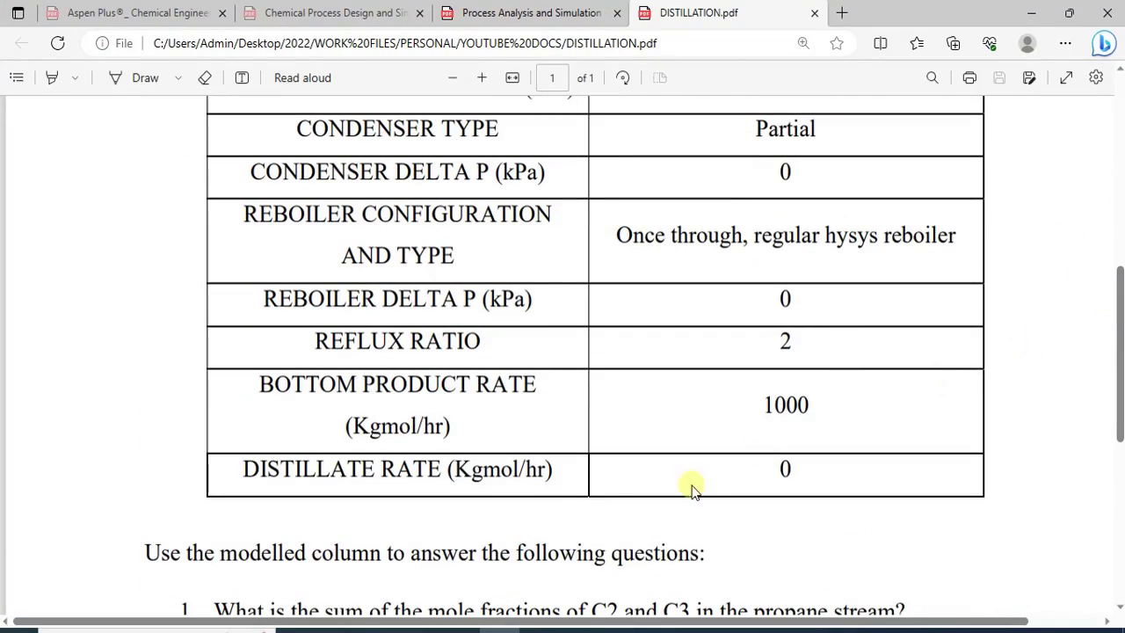
{"action": "mouse_move", "coordinate": [619, 630]}
{"action": "left_click", "coordinate": [887, 577]}
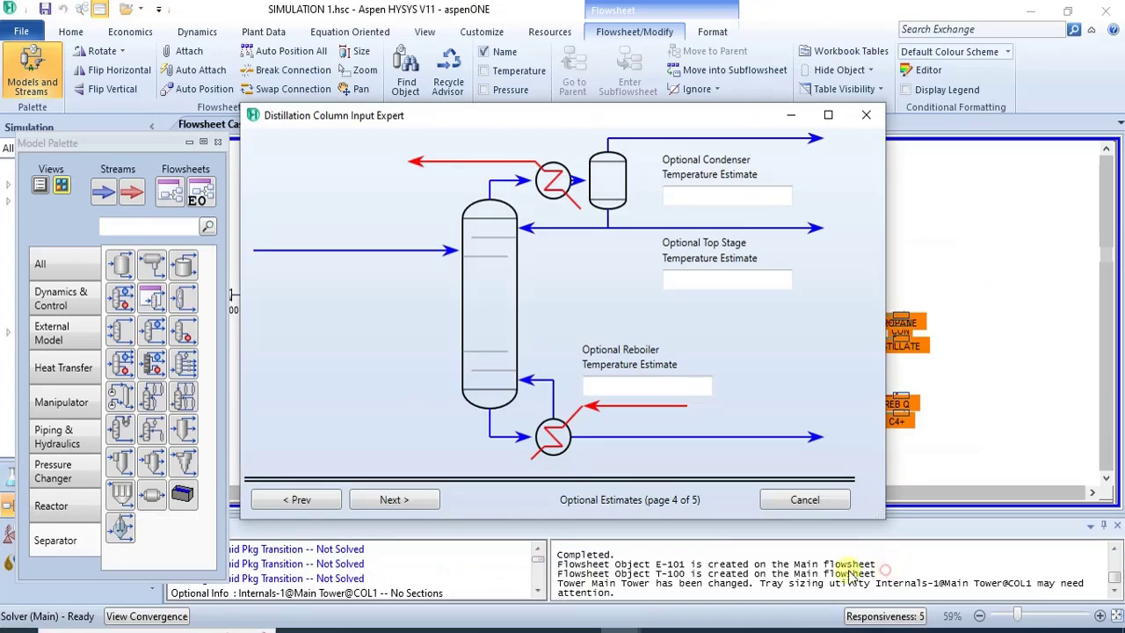
{"action": "left_click", "coordinate": [411, 503]}
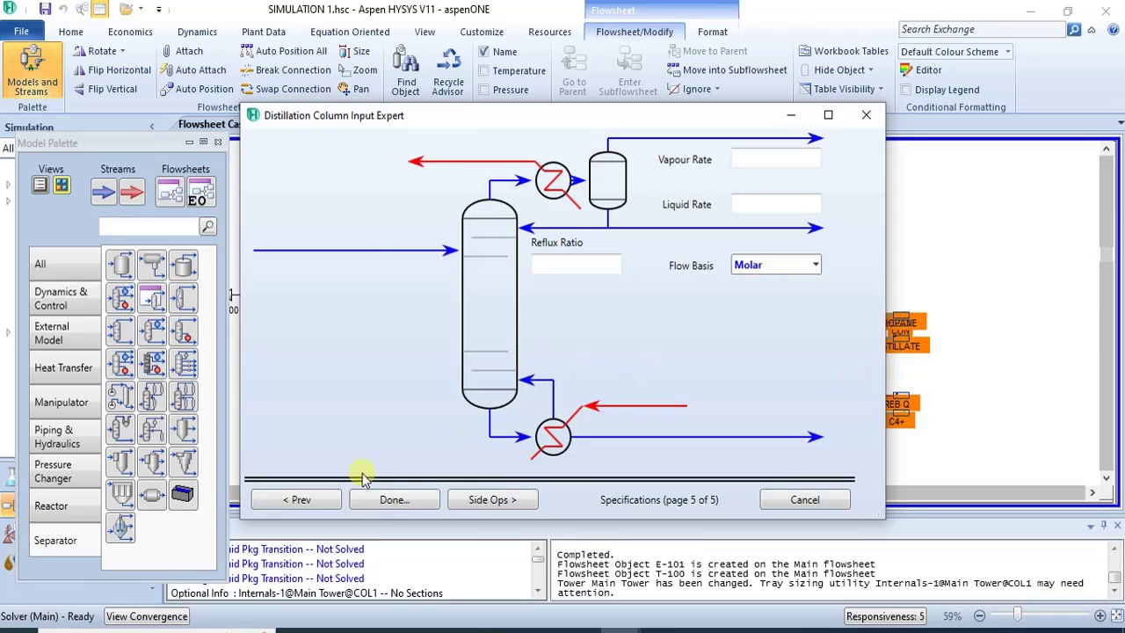
{"action": "left_click", "coordinate": [394, 499]}
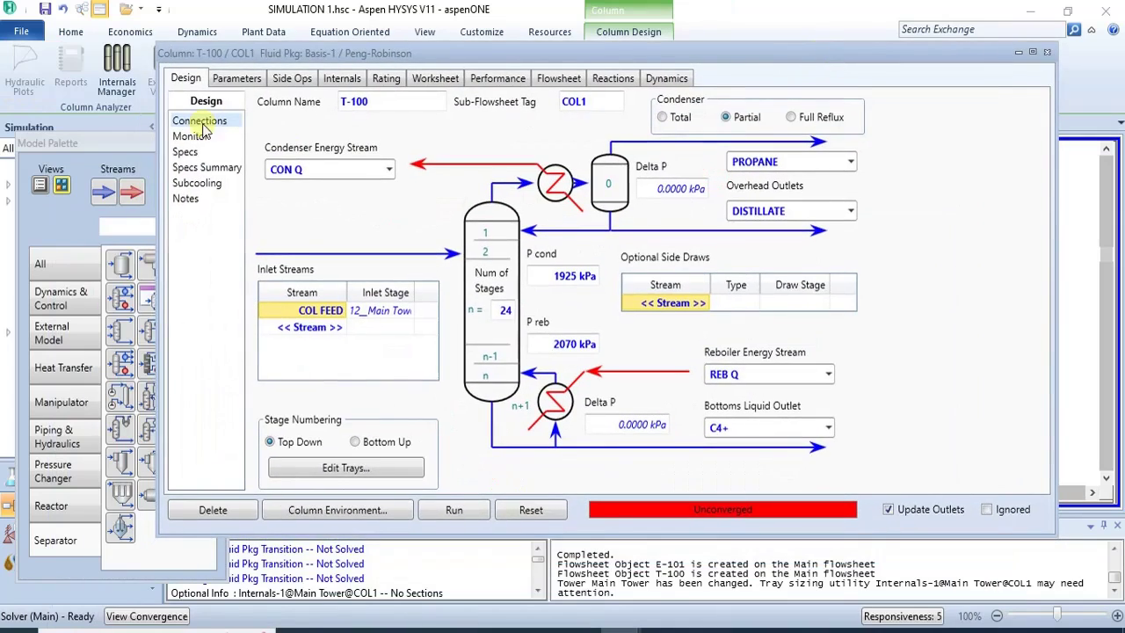
- Deactivate the Reflux Ratio, Ovhd Vap Rate and Distillate Rate specifications in the column's monitor
{"action": "left_click", "coordinate": [189, 137]}
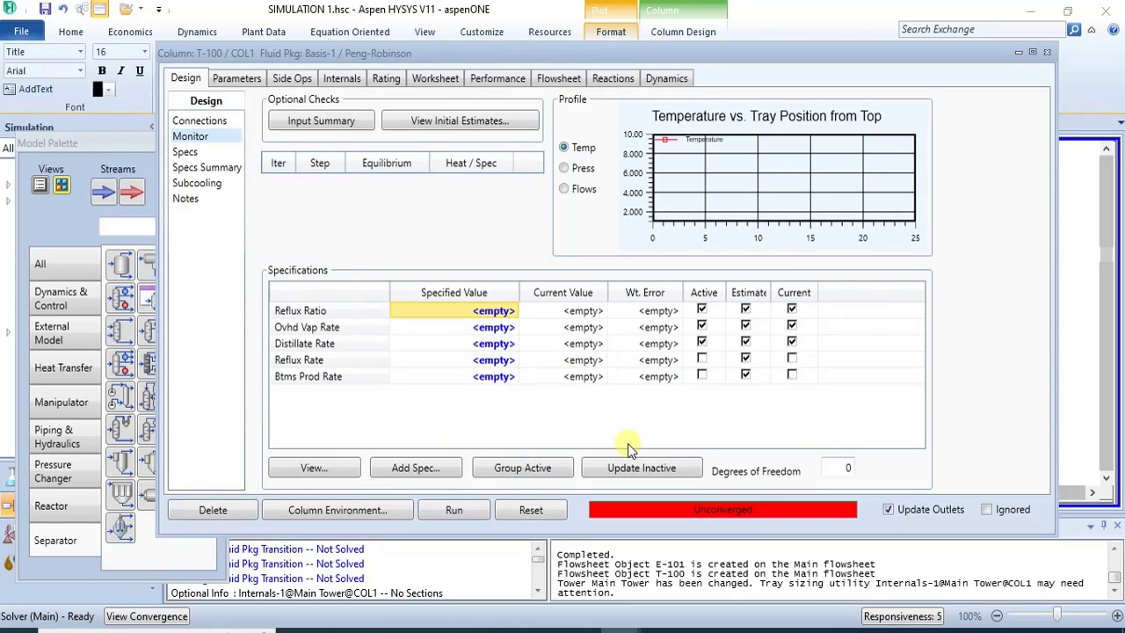
{"action": "mouse_move", "coordinate": [510, 629]}
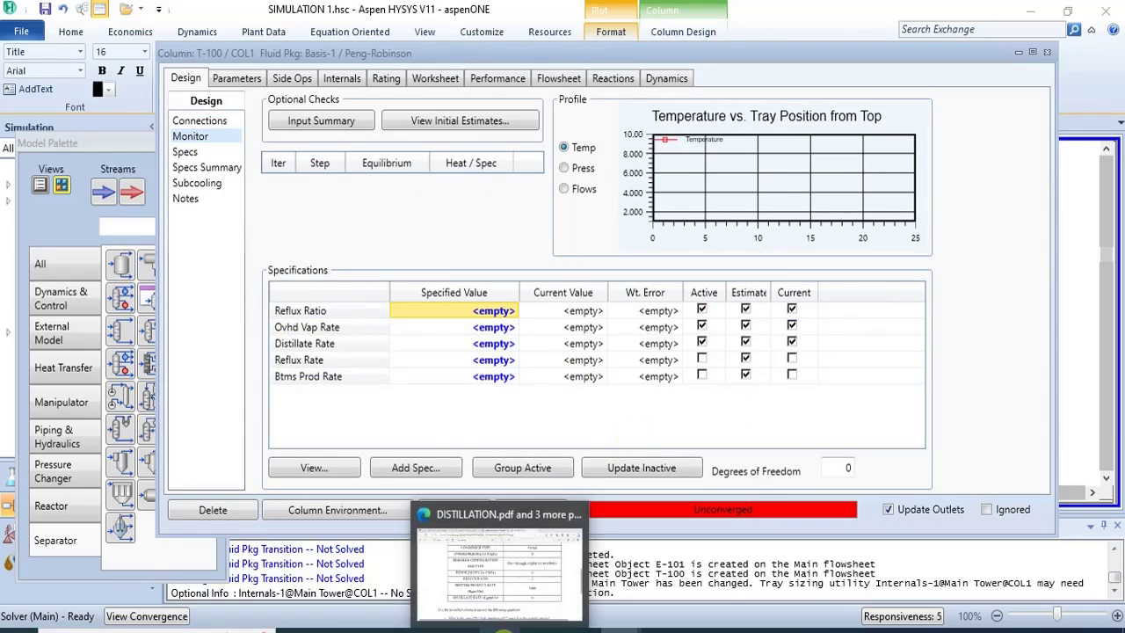
{"action": "mouse_move", "coordinate": [521, 529]}
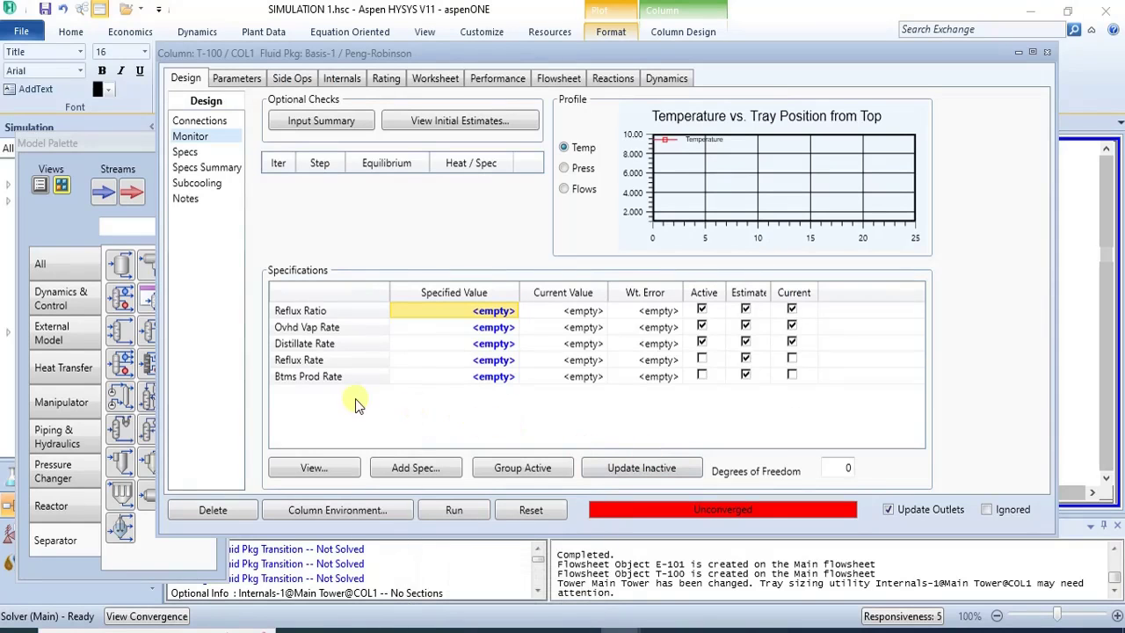
{"action": "left_click", "coordinate": [701, 321]}
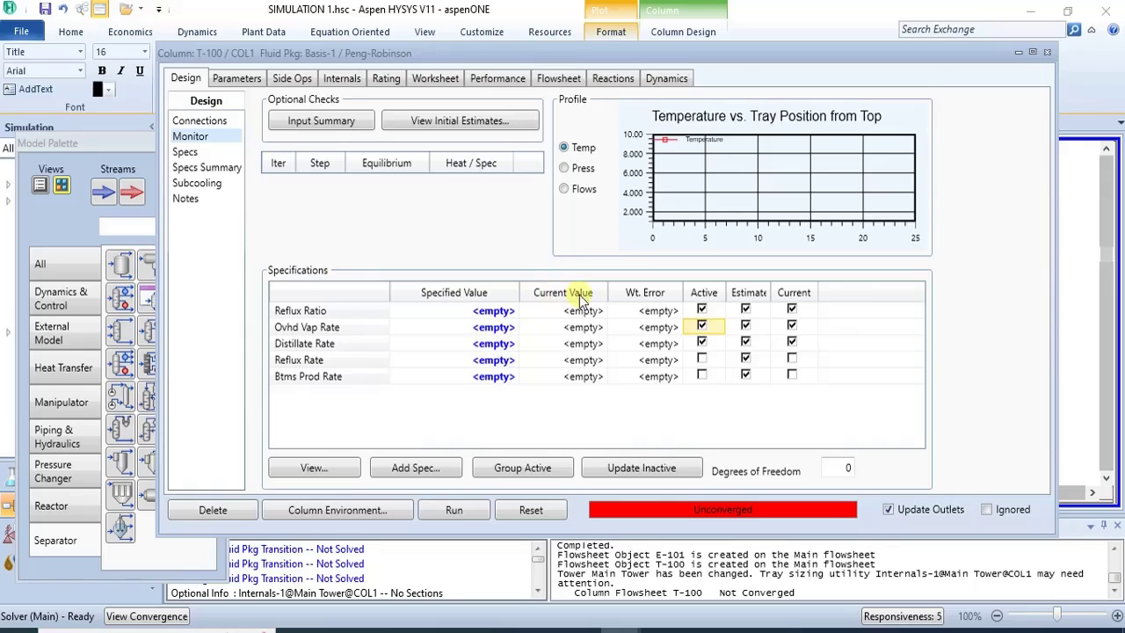
{"action": "left_click", "coordinate": [702, 309]}
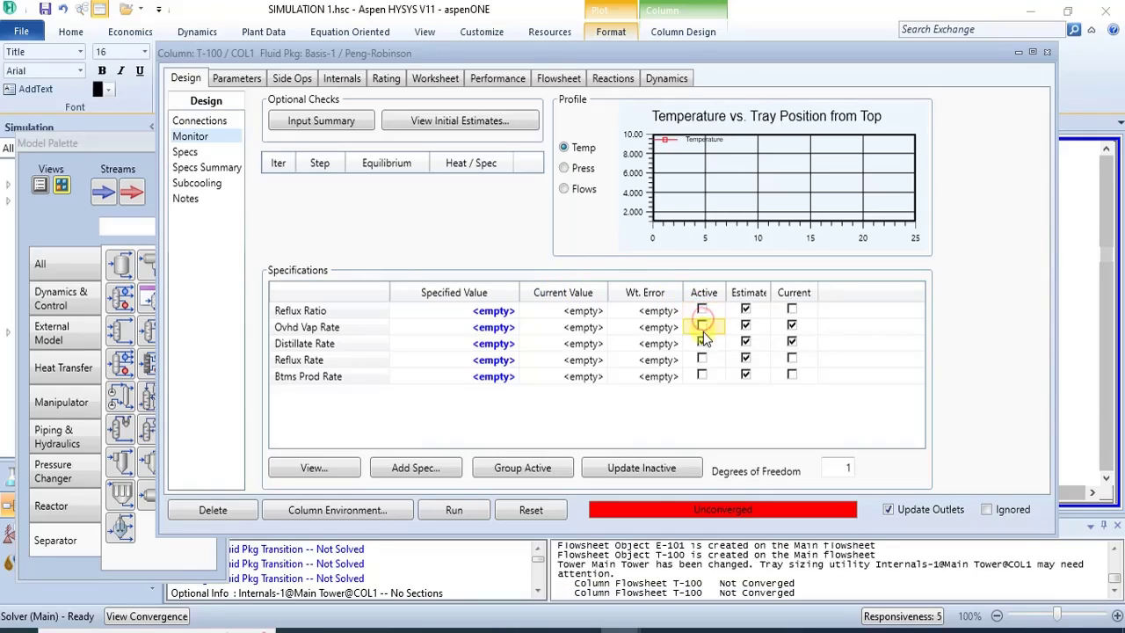
{"action": "left_click", "coordinate": [703, 329]}
{"action": "left_click", "coordinate": [702, 343]}
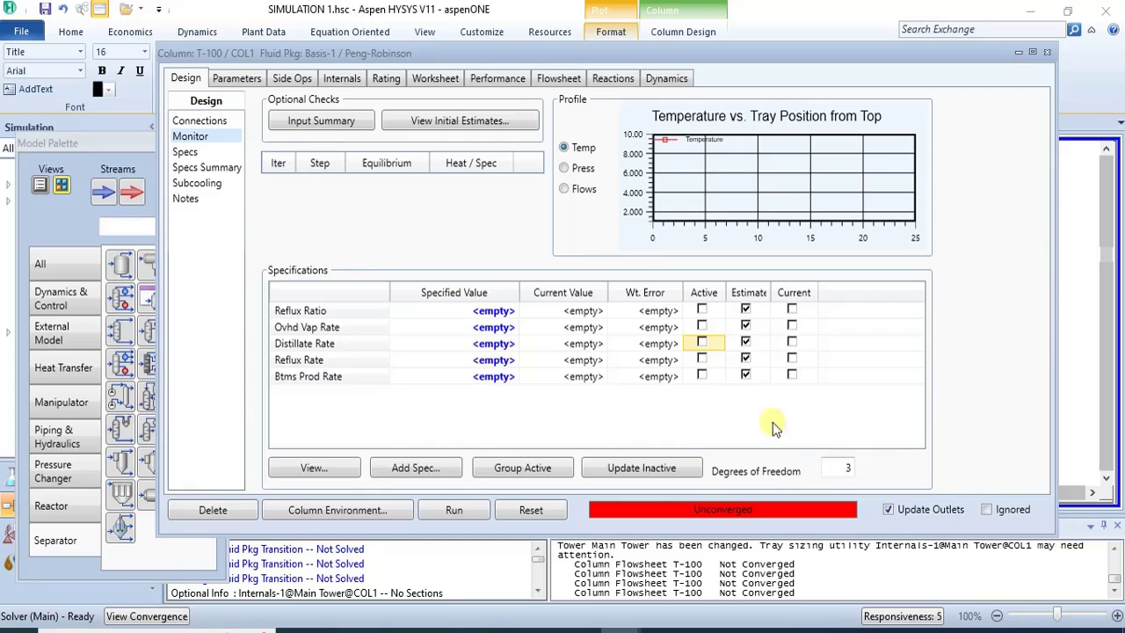
- Specify a reflux ratio of 2, a bottoms product rate of 1000 kgmole/h and a distillate rate of 0 kgmole/h
{"action": "left_click", "coordinate": [501, 315]}
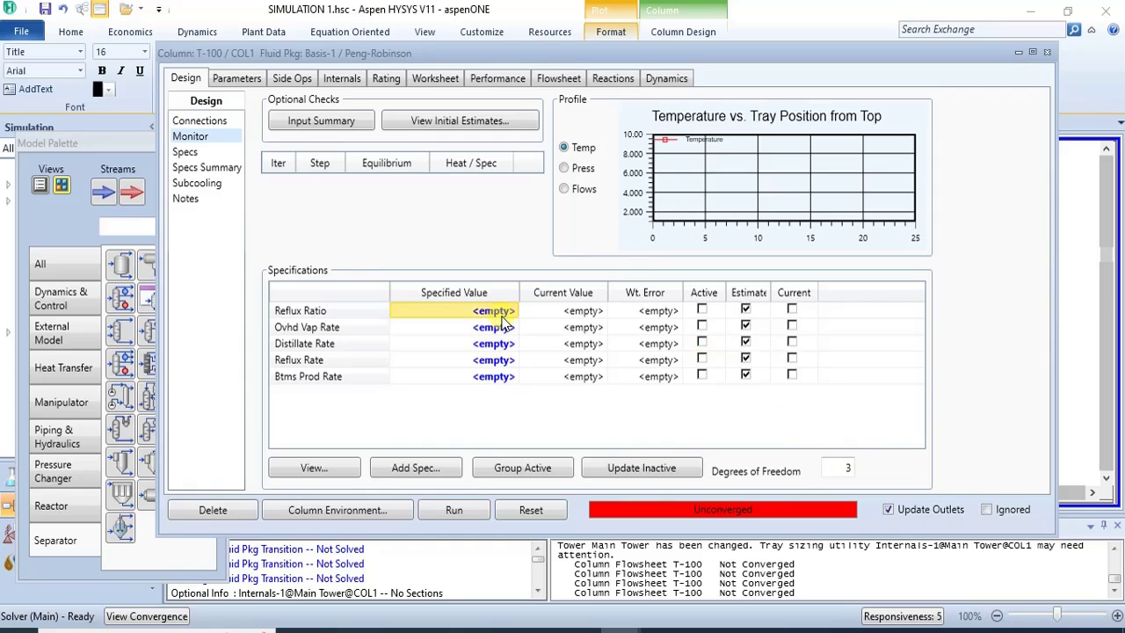
{"action": "type", "text": "2"}
{"action": "key", "text": "Return"}
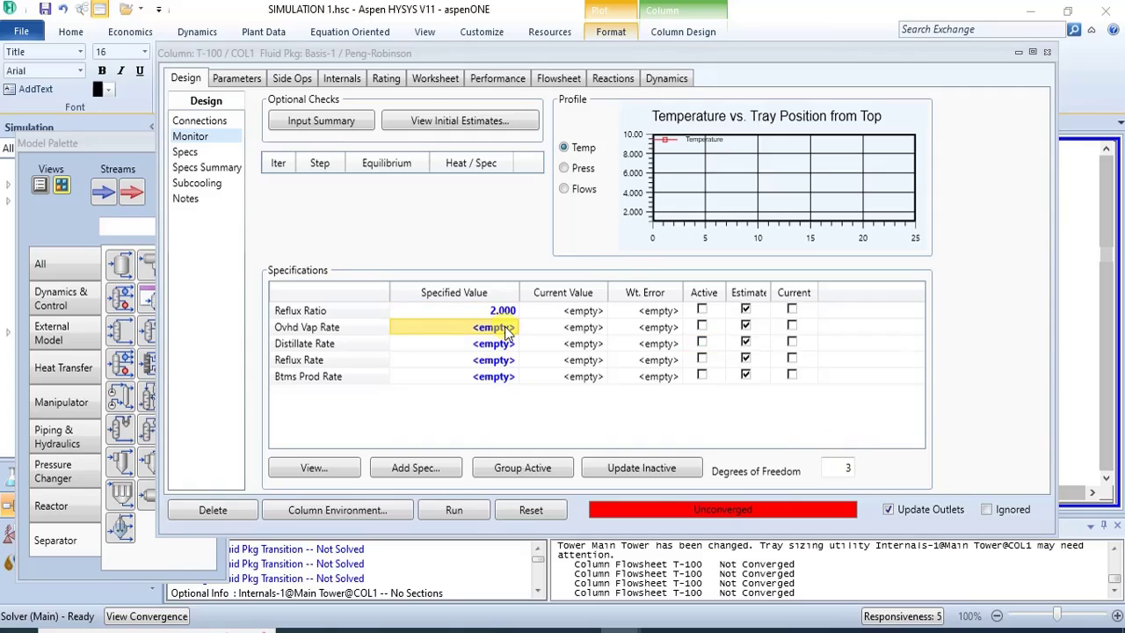
{"action": "left_click", "coordinate": [512, 377]}
{"action": "type", "text": "1000"}
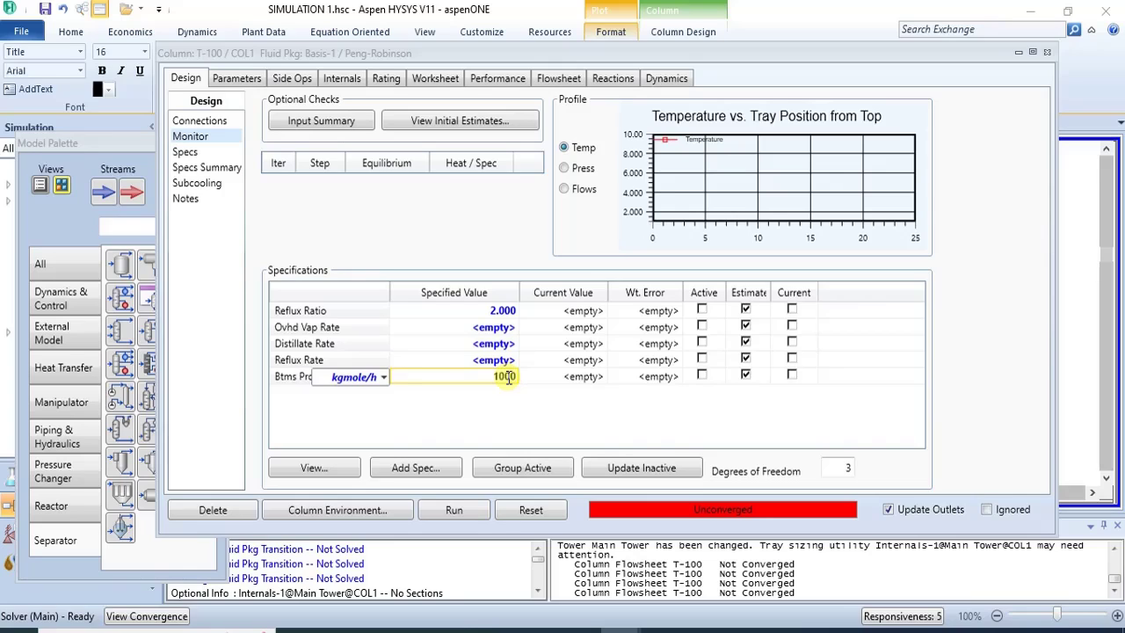
{"action": "key", "text": "Return"}
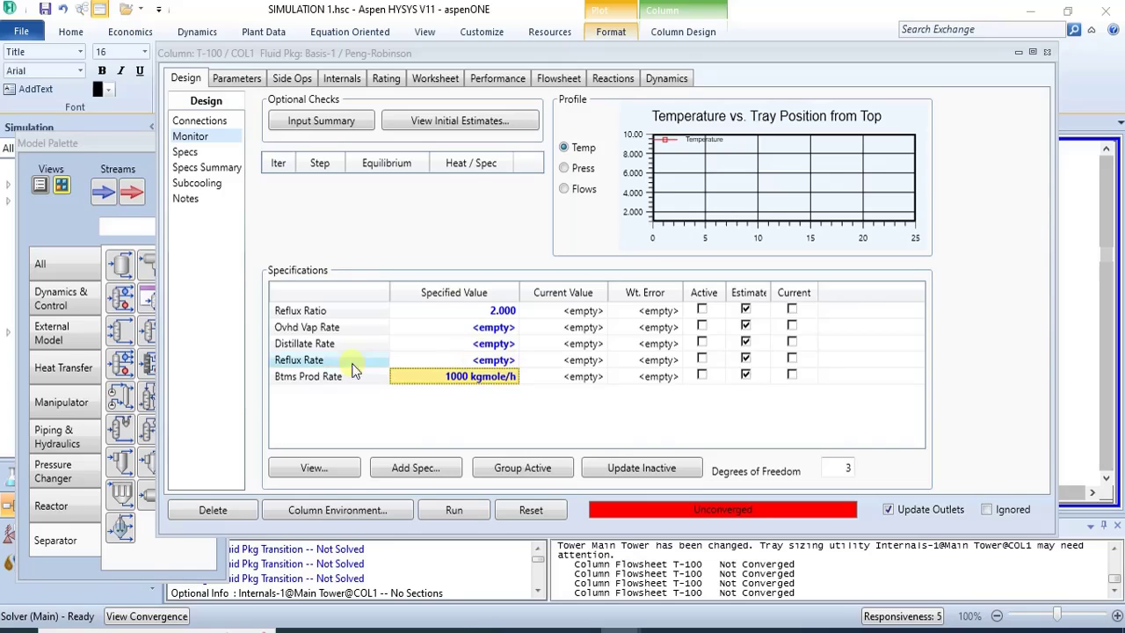
{"action": "left_click", "coordinate": [483, 345]}
{"action": "type", "text": "0"}
{"action": "key", "text": "Return"}
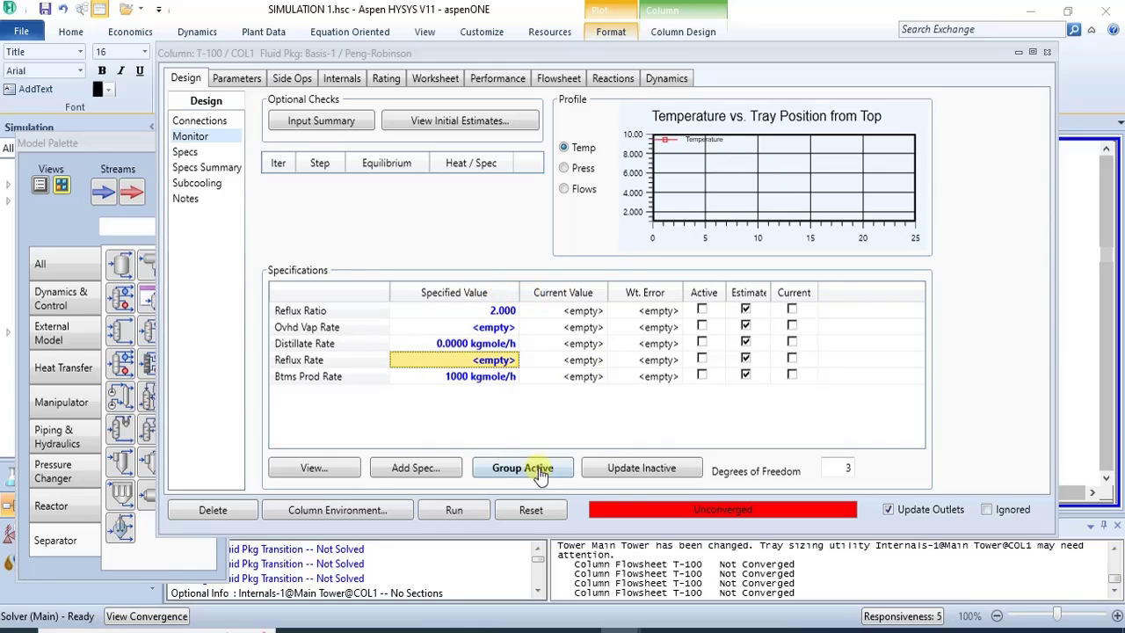
- Activate the Reflux Ratio, Distillate Rate and Btms Prod Rate specifications to solve the column, and close its property window
{"action": "left_click", "coordinate": [701, 309]}
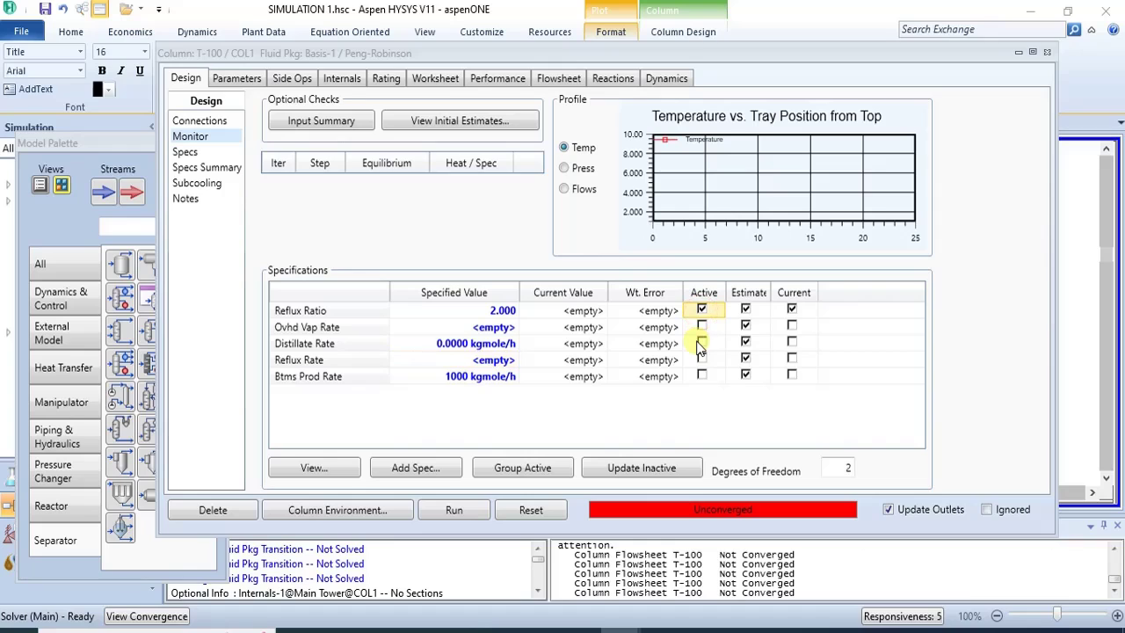
{"action": "left_click", "coordinate": [701, 343]}
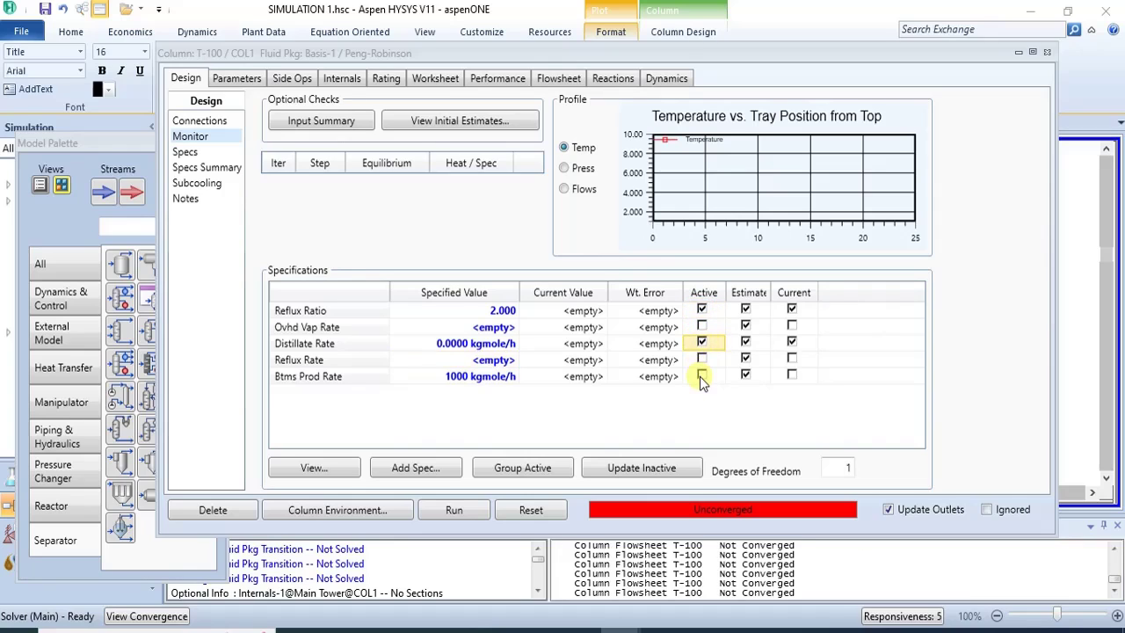
{"action": "left_click", "coordinate": [701, 376]}
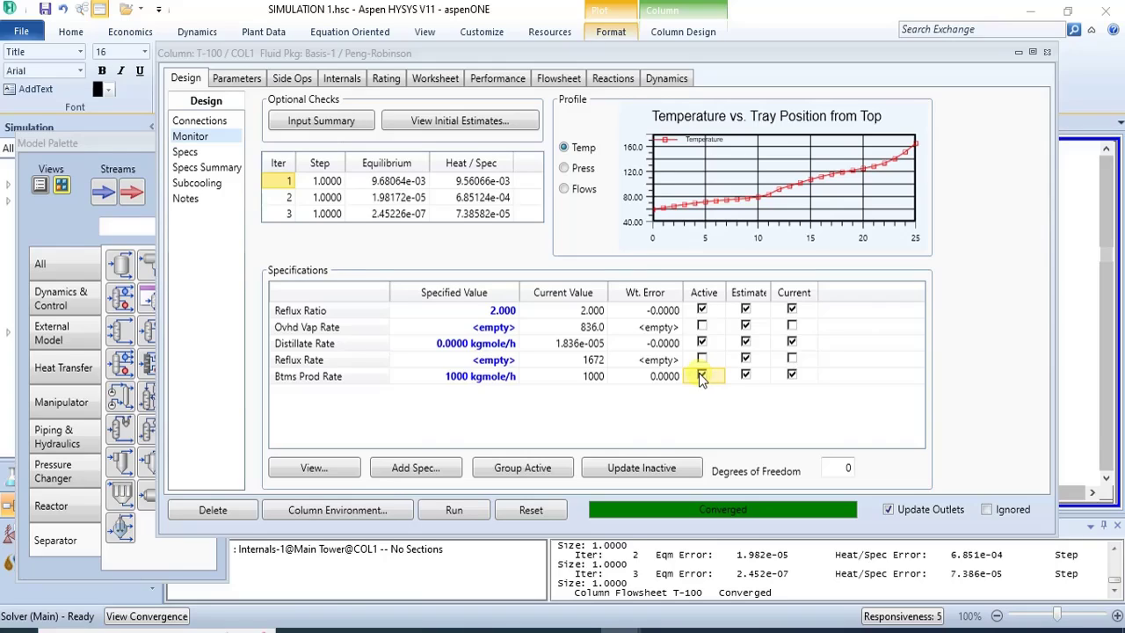
{"action": "left_click", "coordinate": [1047, 52]}
- Separate the overlapping PROPANE and CON Q streams beside the column on the flowsheet
{"action": "left_click", "coordinate": [963, 246]}
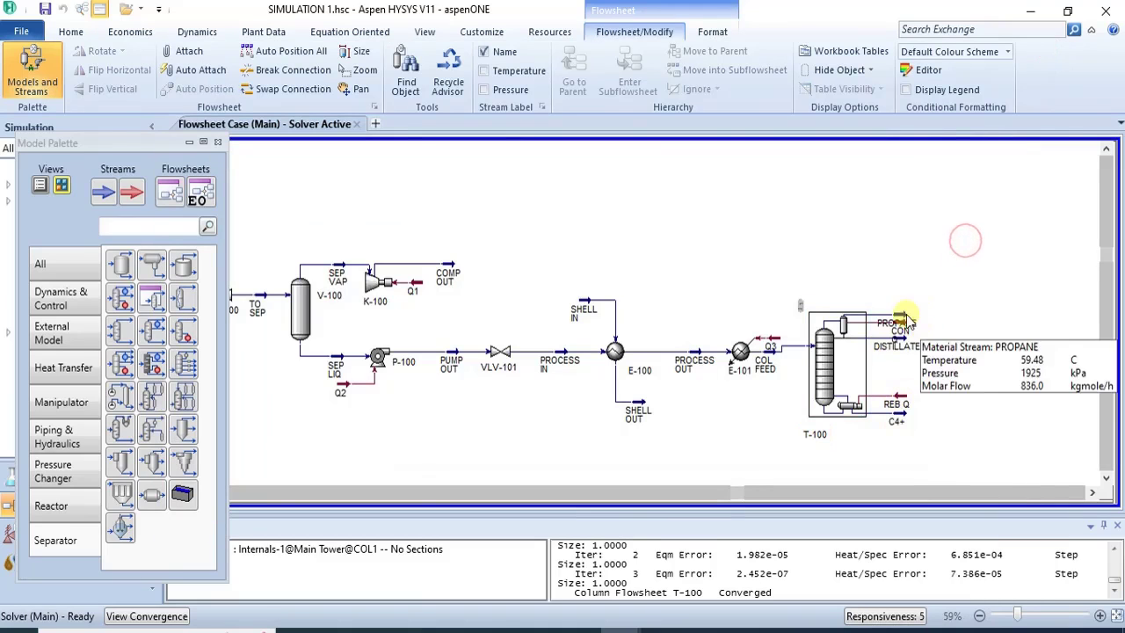
{"action": "mouse_move", "coordinate": [908, 320]}
{"action": "left_click_drag", "start_coordinate": [905, 327], "coordinate": [937, 325]}
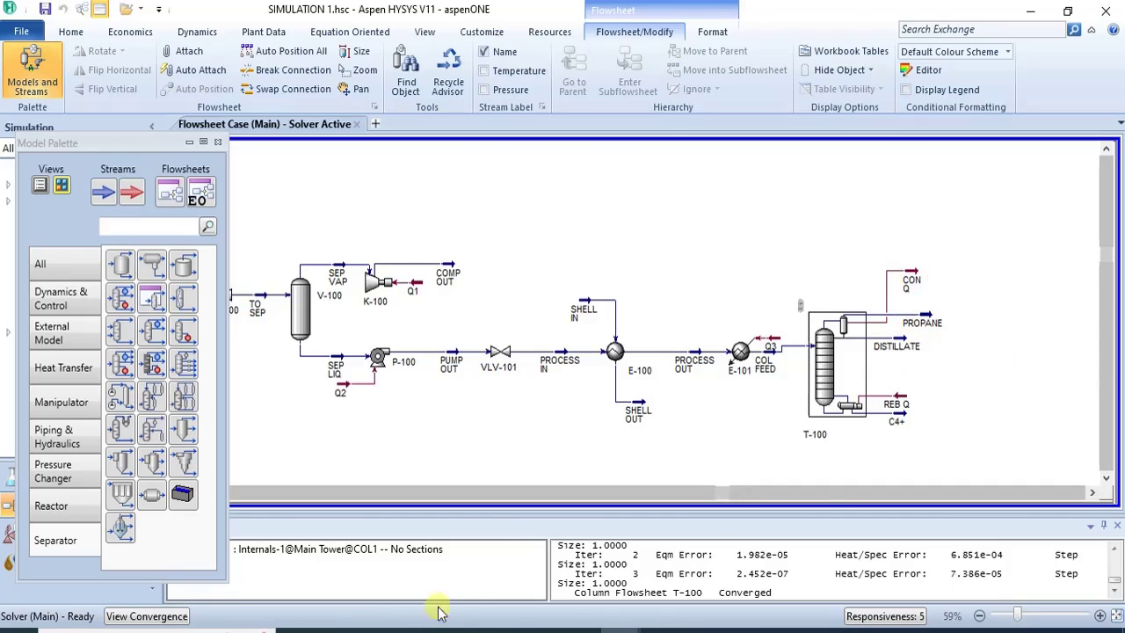
- Read the five questions at the end of DISTILLATION.pdf and return to the SIMULATION 1 case in HYSYS
{"action": "left_click", "coordinate": [499, 629]}
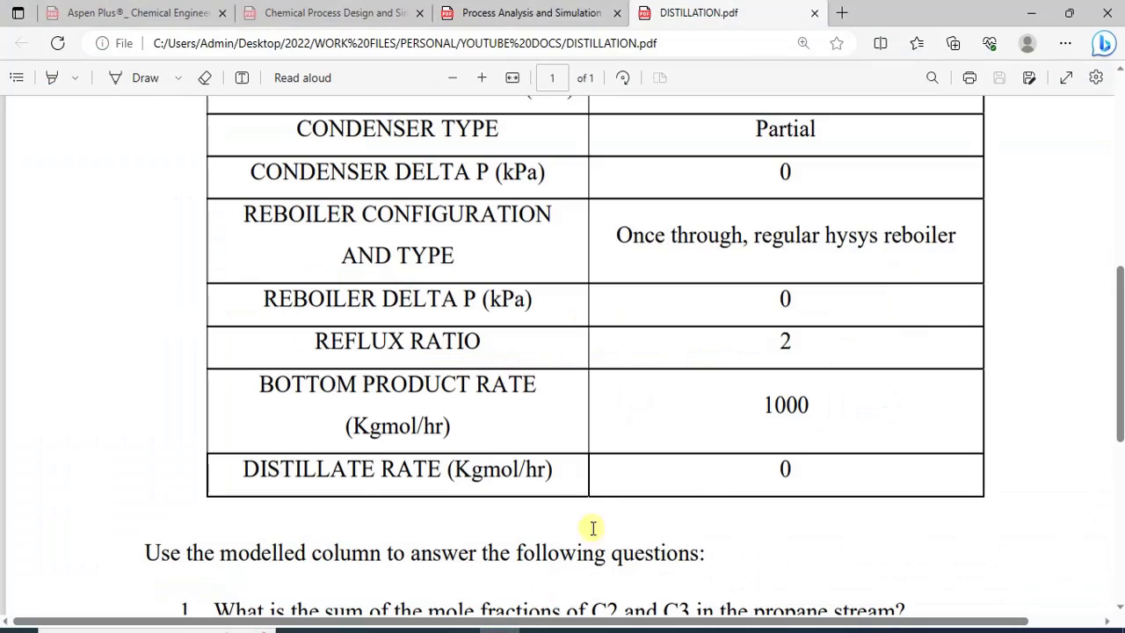
{"action": "left_click", "coordinate": [1115, 606]}
{"action": "left_click", "coordinate": [1115, 606]}
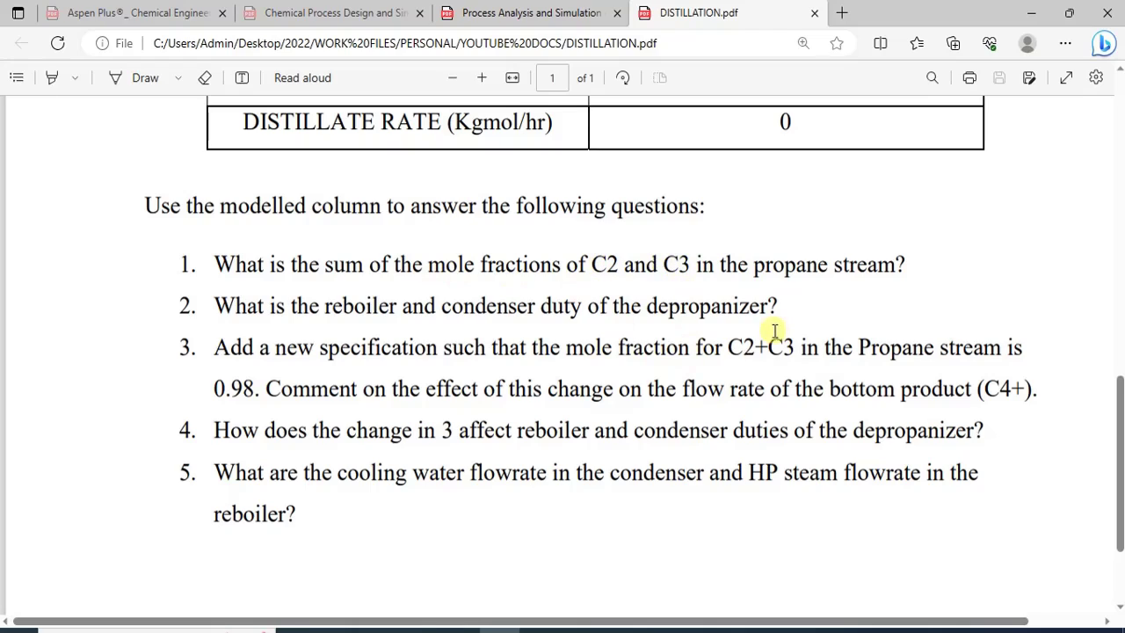
{"action": "mouse_move", "coordinate": [612, 629]}
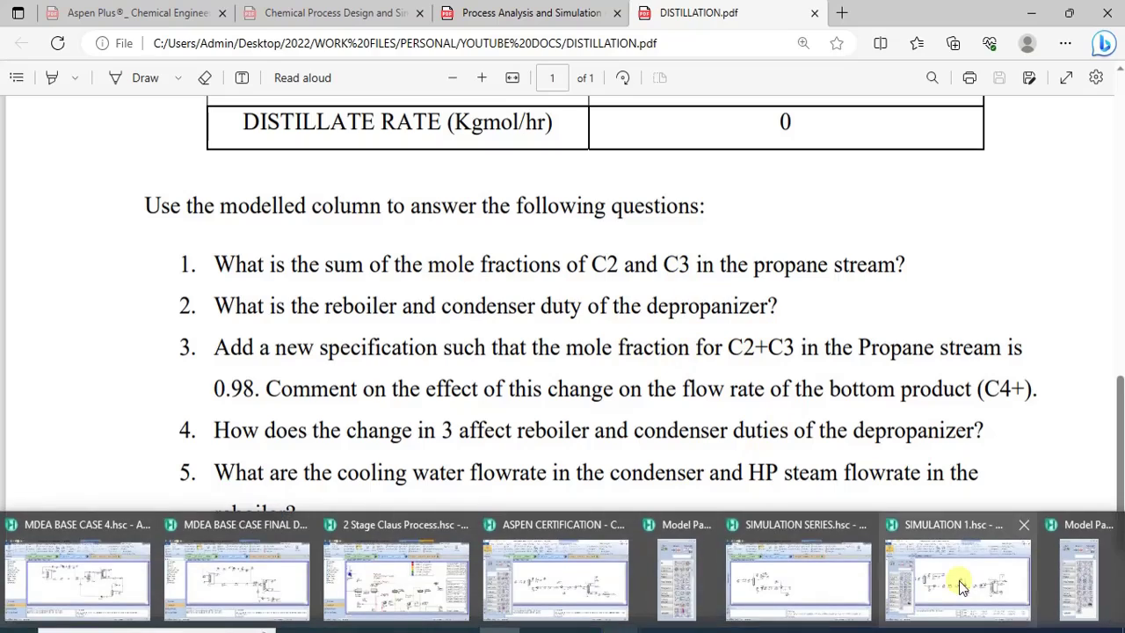
{"action": "left_click", "coordinate": [954, 578]}
- Show the stream compositions in column T-100's worksheet to read the ethane and propane fractions of the PROPANE stream
{"action": "mouse_move", "coordinate": [928, 326]}
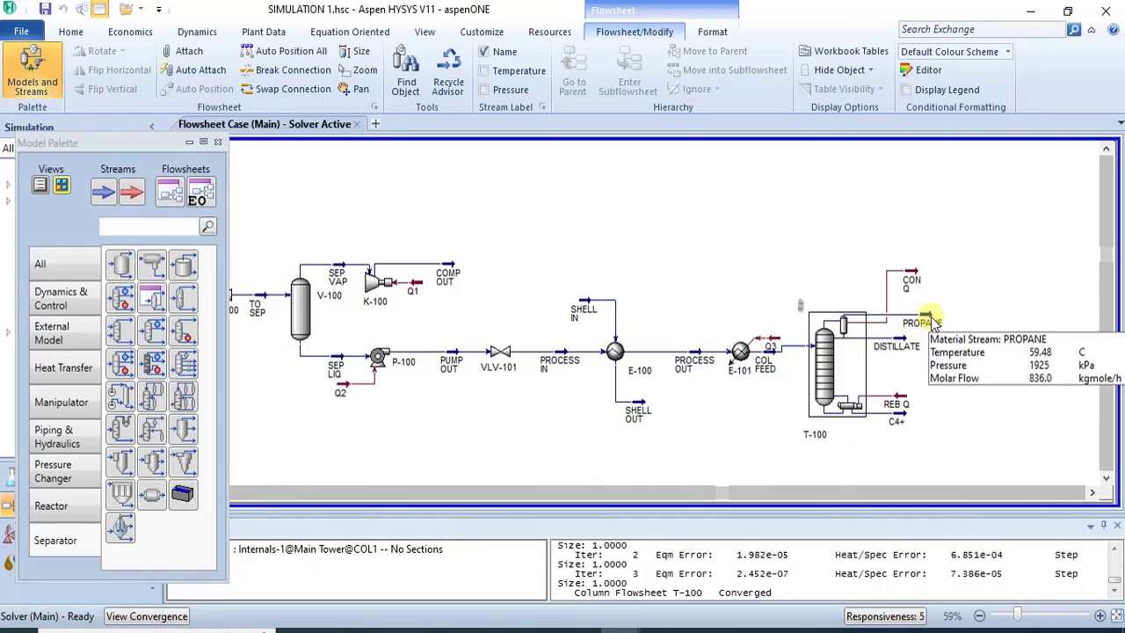
{"action": "double_click", "coordinate": [851, 356]}
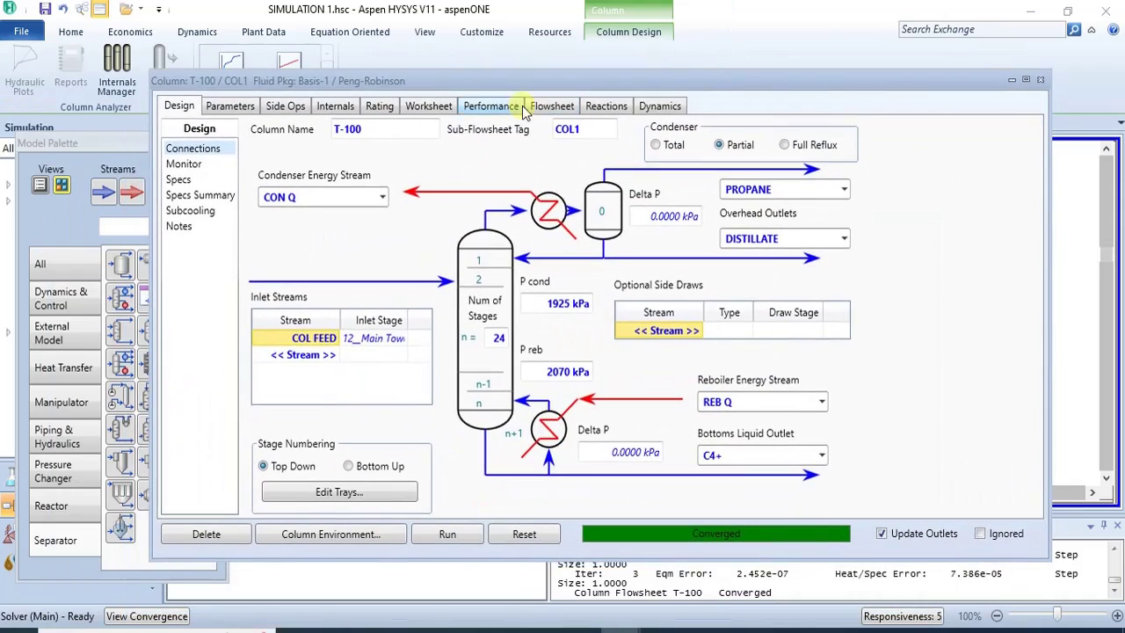
{"action": "left_click", "coordinate": [431, 107]}
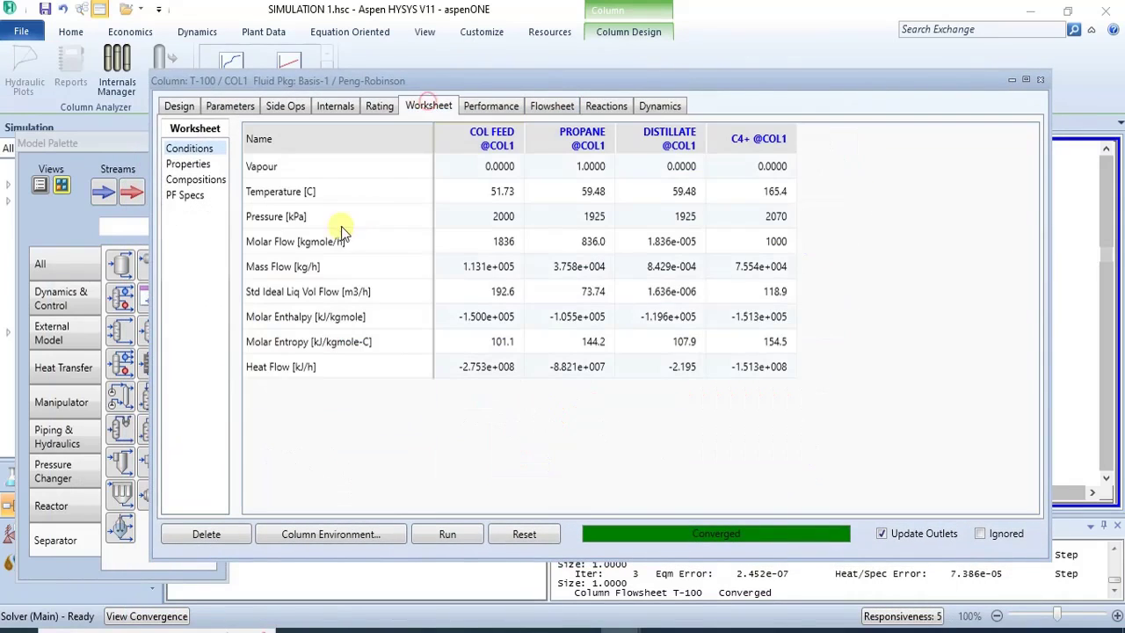
{"action": "left_click", "coordinate": [209, 182]}
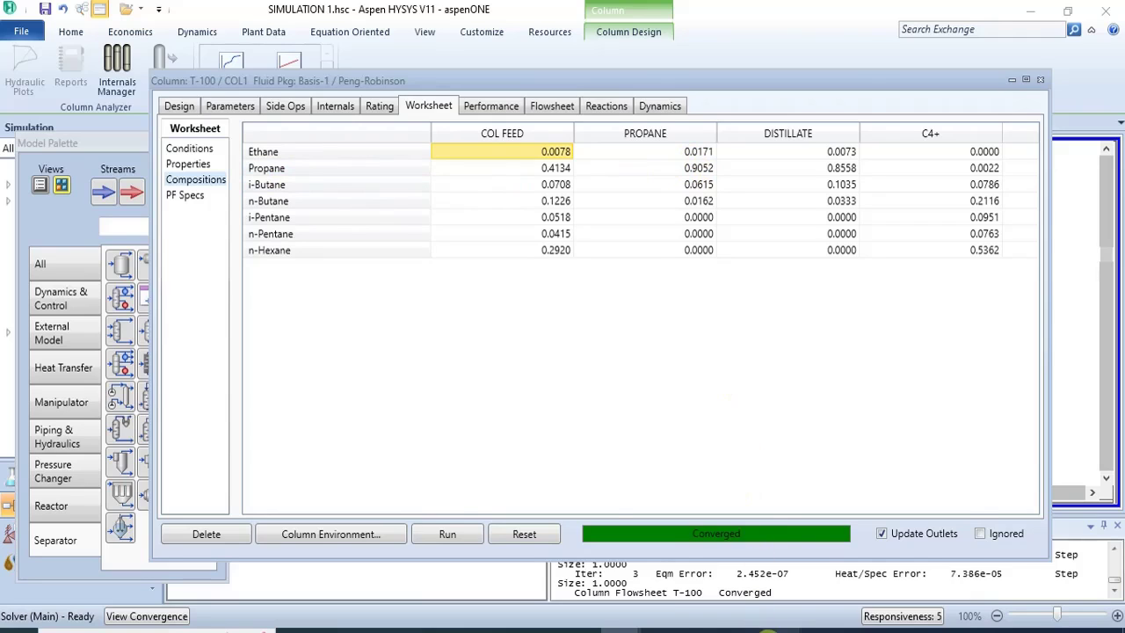
- Switch to DISTILLATION COLUMN EXERCISE in Word and answer question 1 with "C2 + C3 = 0.9052 + 0.0171 = 0.9223"
{"action": "mouse_move", "coordinate": [769, 630]}
{"action": "left_click", "coordinate": [840, 576]}
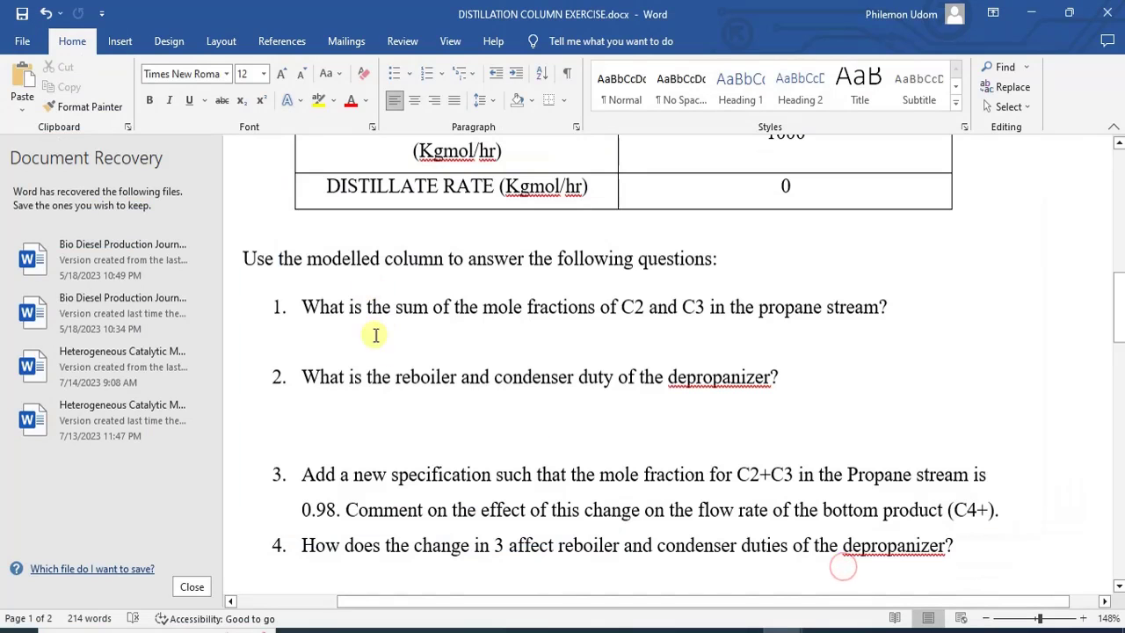
{"action": "left_click", "coordinate": [320, 350]}
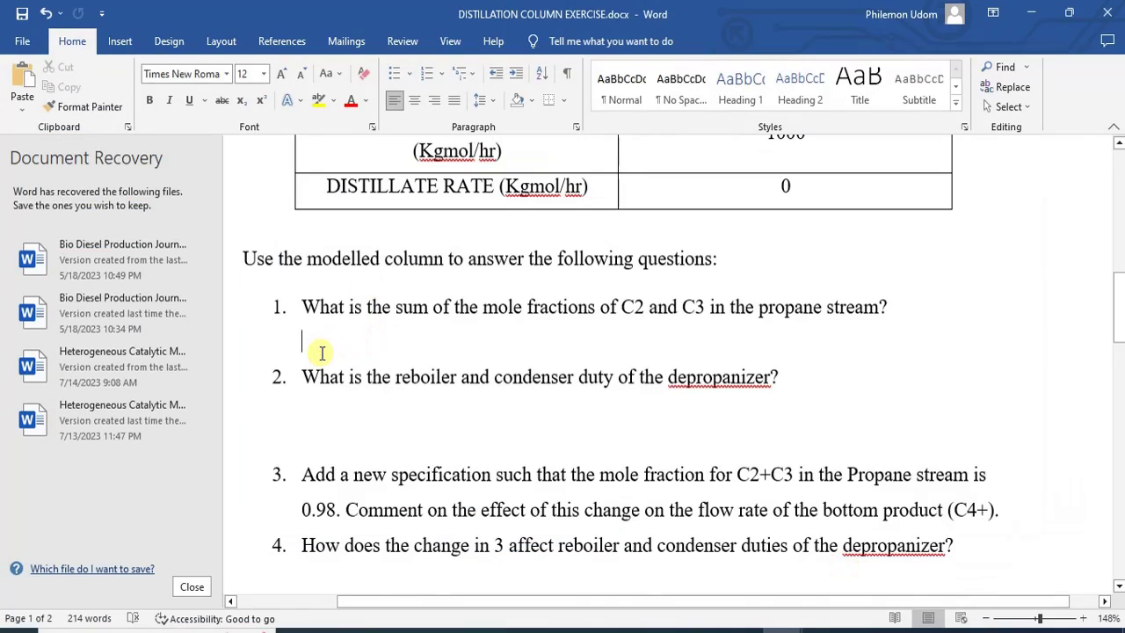
{"action": "type", "text": "C2"}
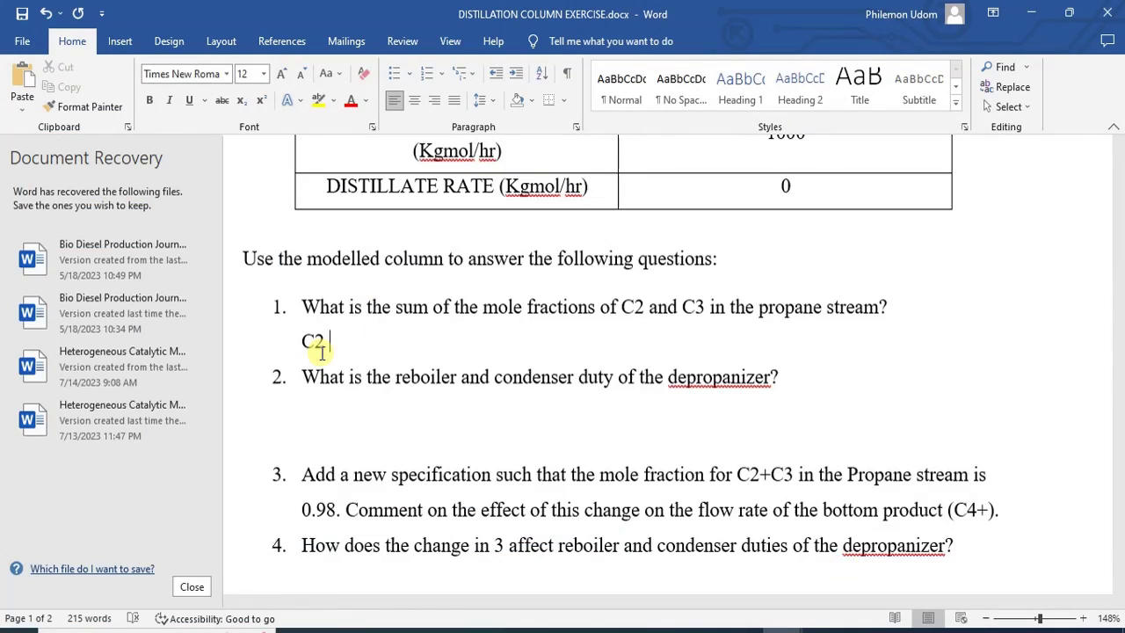
{"action": "type", "text": " + C3 = 0.9052 "}
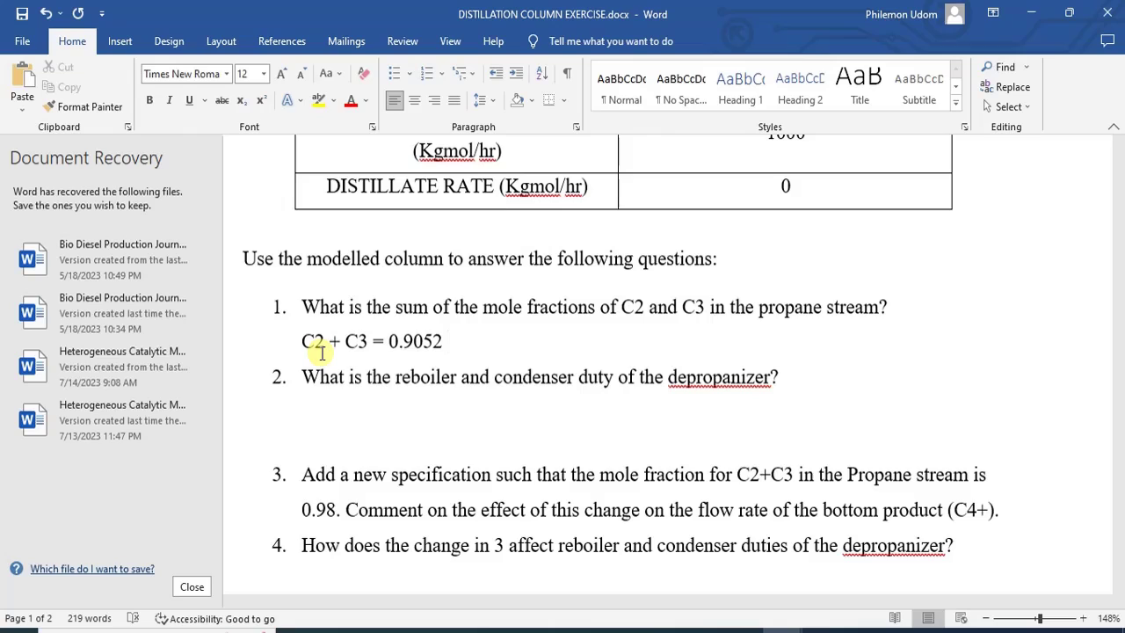
{"action": "type", "text": "+ 0.071"}
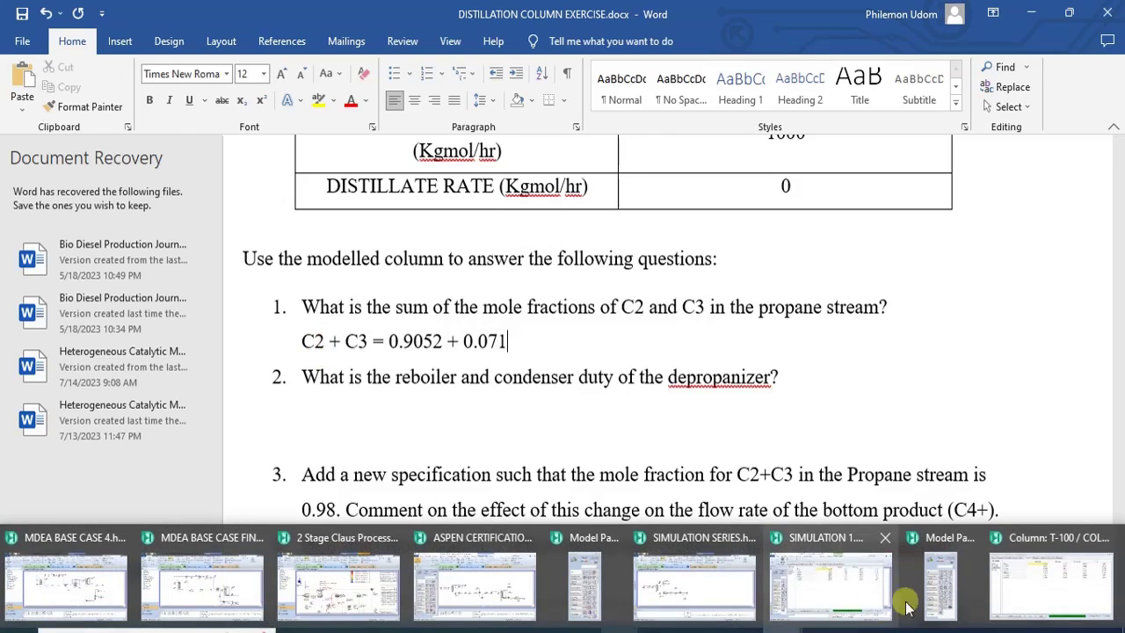
{"action": "mouse_move", "coordinate": [860, 567]}
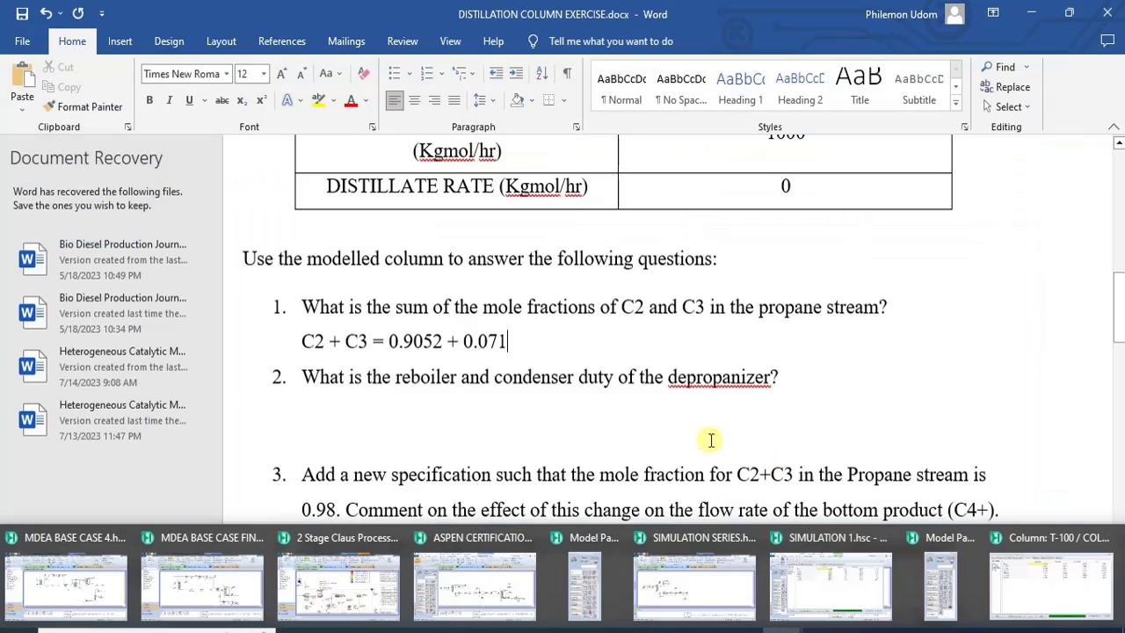
{"action": "left_click", "coordinate": [484, 342]}
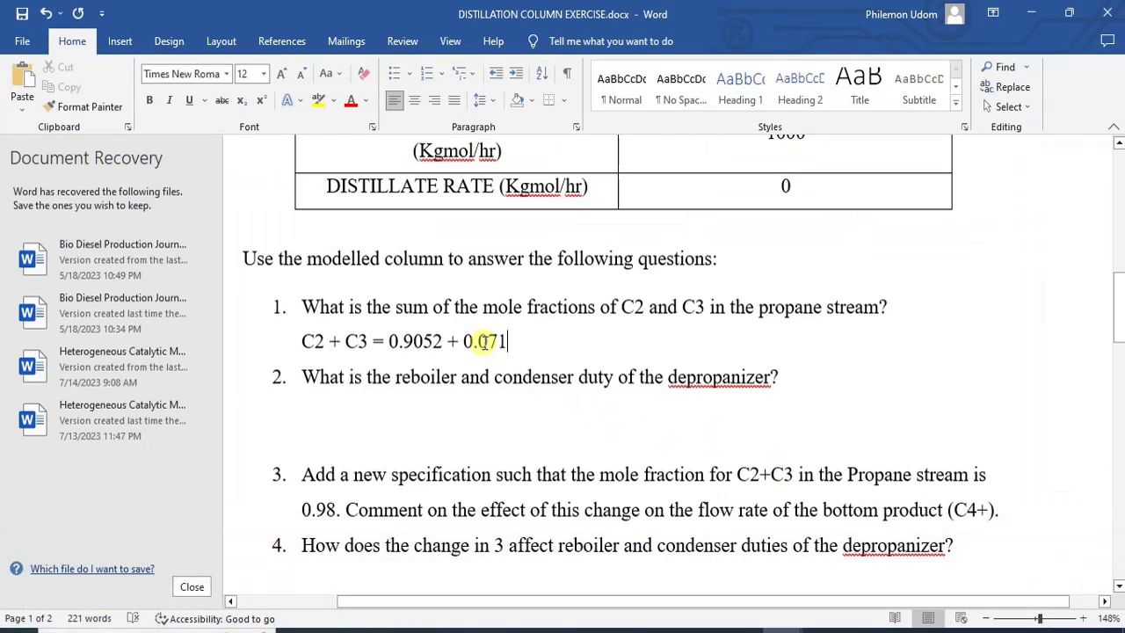
{"action": "type", "text": "1"}
{"action": "key", "text": "End"}
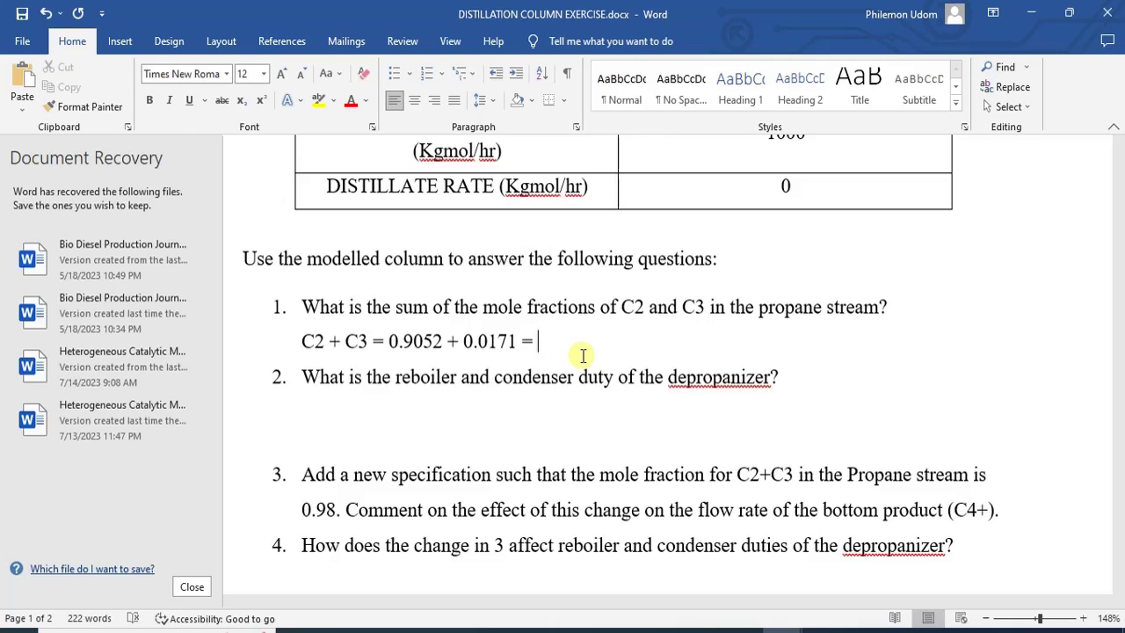
{"action": "type", "text": "0.9223"}
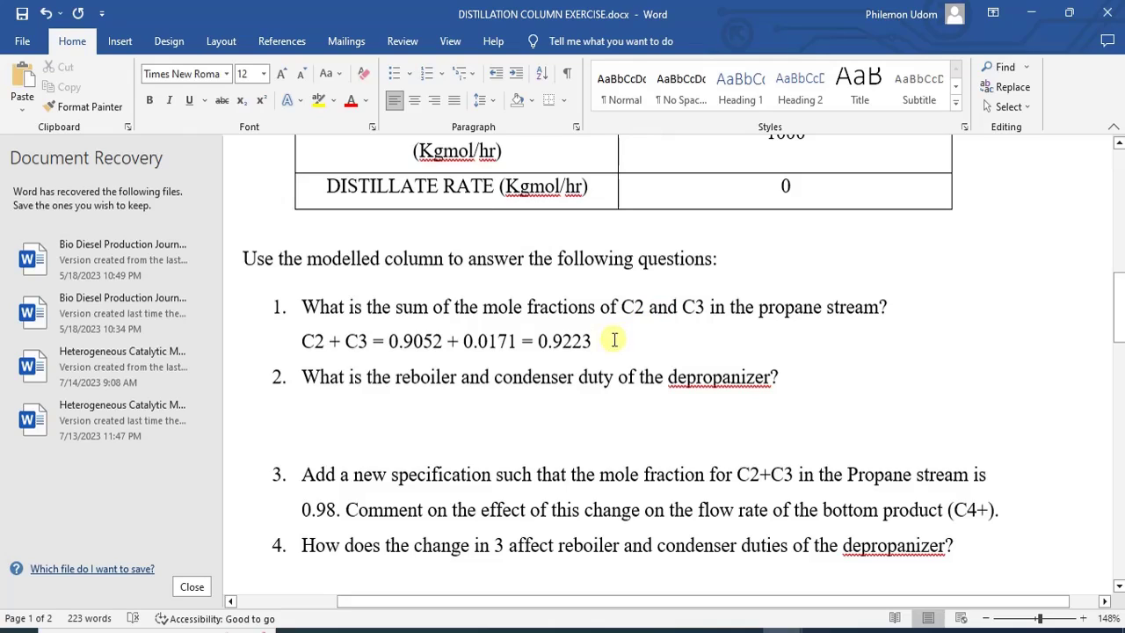
- Add the answer lines "Reboiler duty" and "Condenser duty" under question 2
{"action": "left_click", "coordinate": [309, 419]}
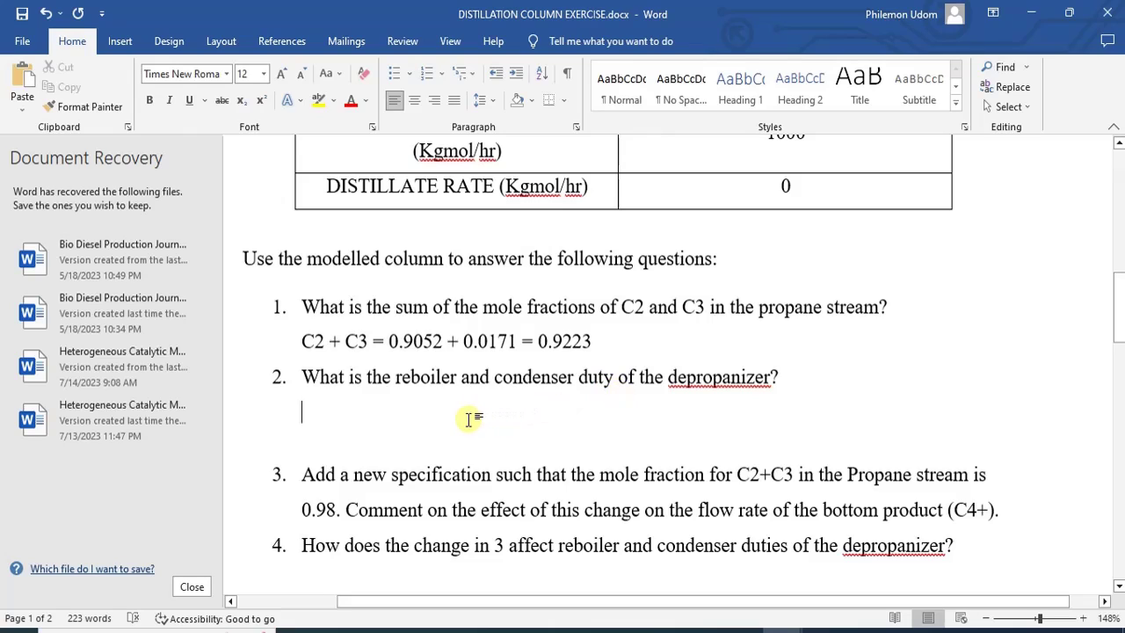
{"action": "type", "text": "r"}
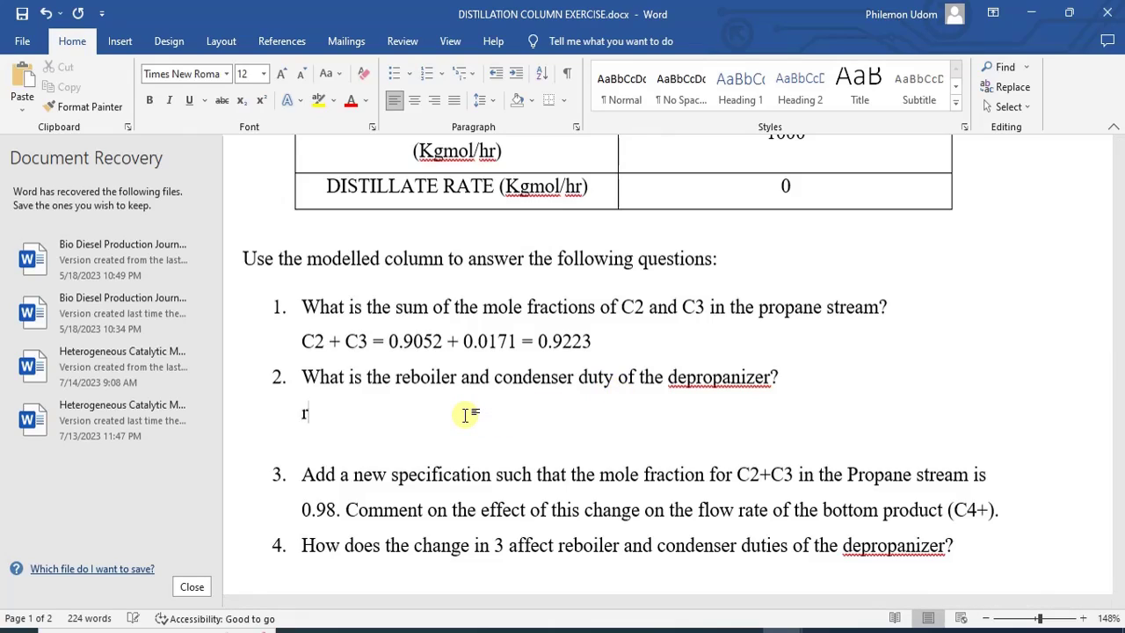
{"action": "type", "text": "RED"}
{"action": "key", "text": "BackSpace"}
{"action": "key", "text": "BackSpace"}
{"action": "type", "text": "eboiler"}
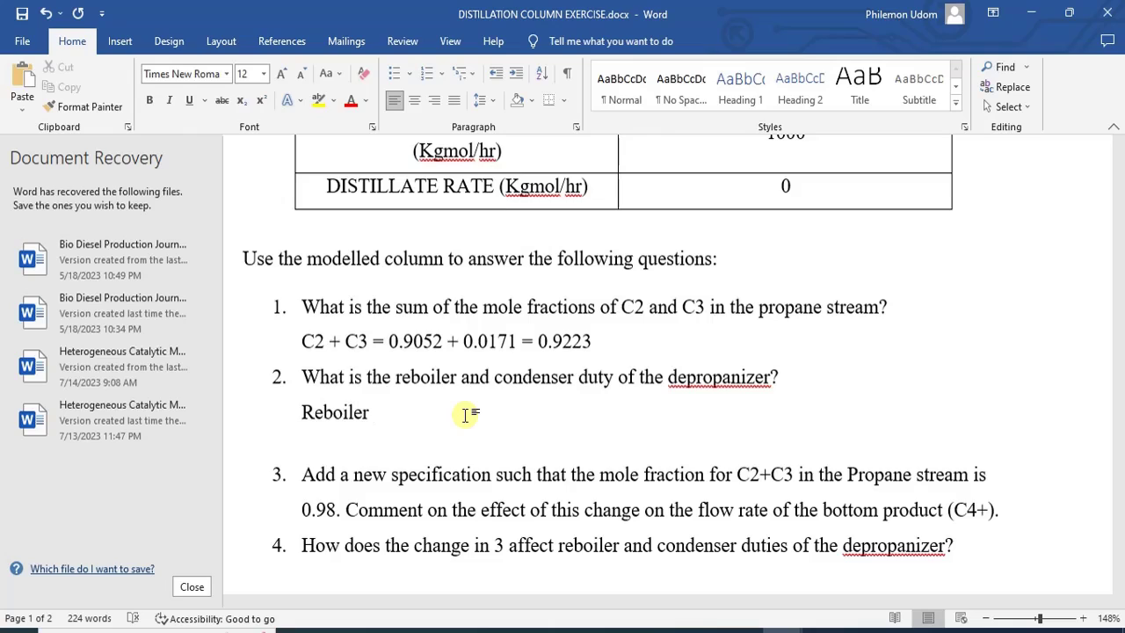
{"action": "type", "text": "duty"}
{"action": "key", "text": "Return"}
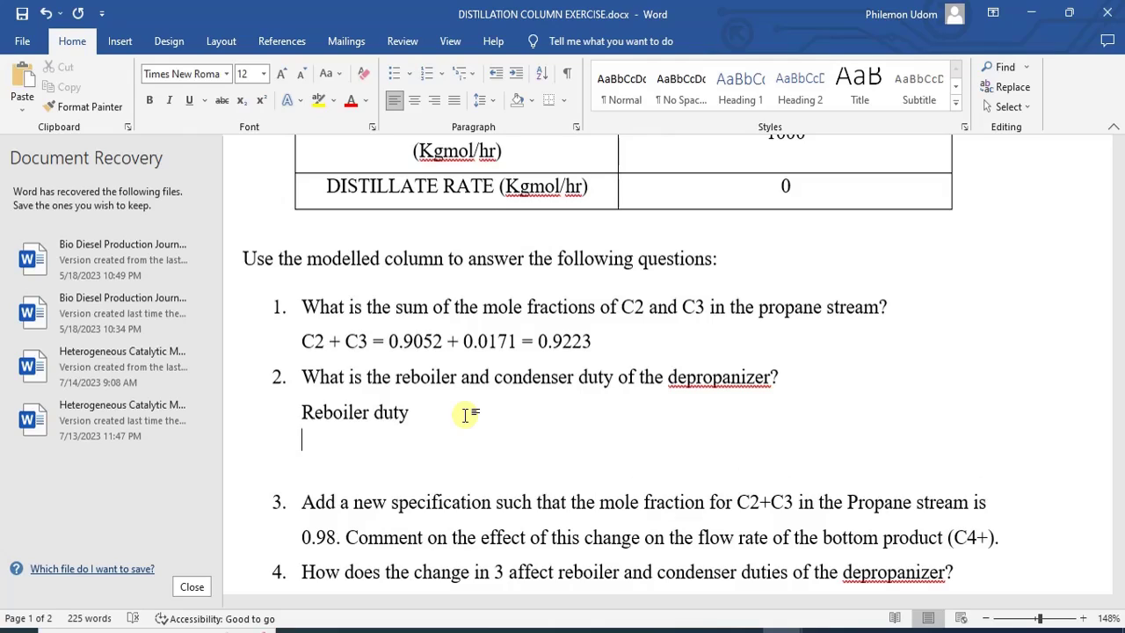
{"action": "type", "text": "Conde"}
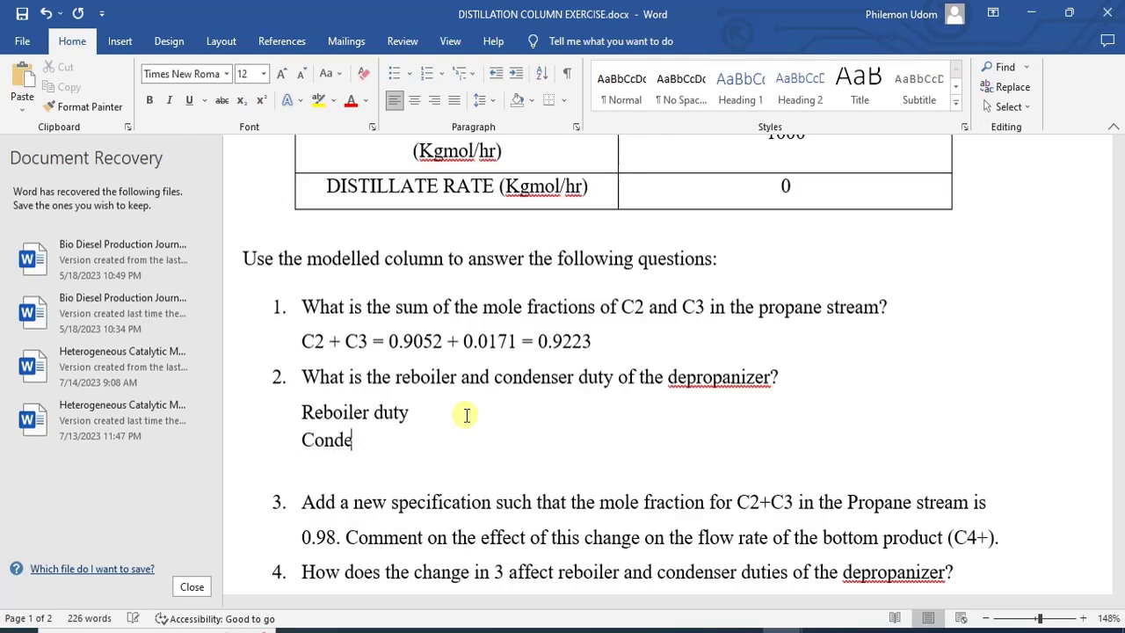
{"action": "type", "text": "nser duty"}
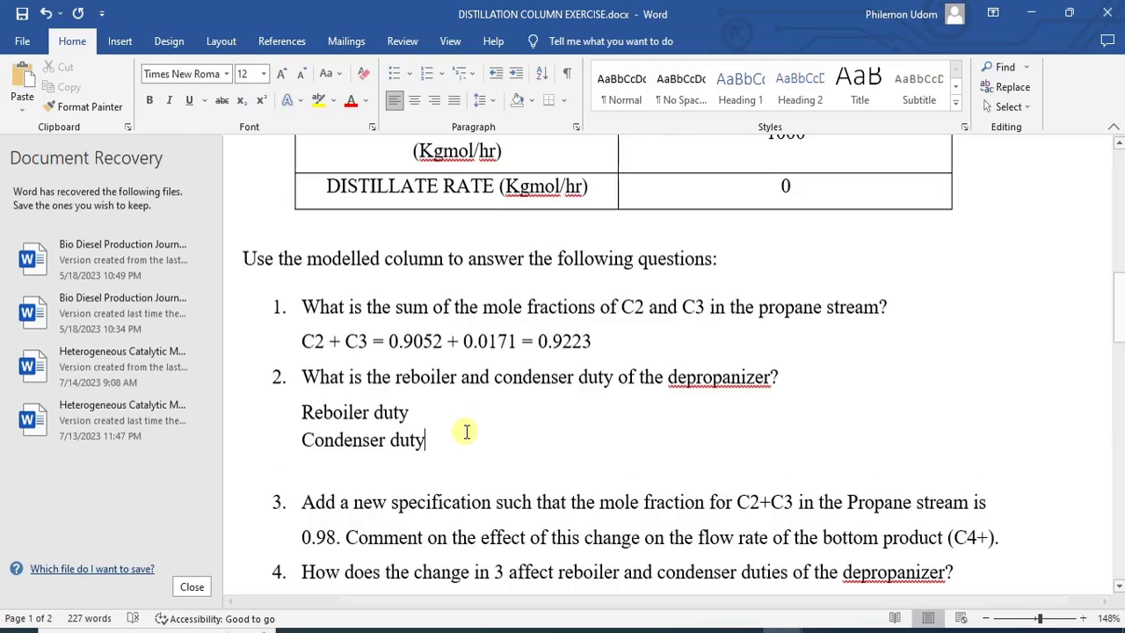
- Remove the blank line between the "Condenser duty" line and question 3
{"action": "left_click_drag", "start_coordinate": [314, 472], "coordinate": [298, 484]}
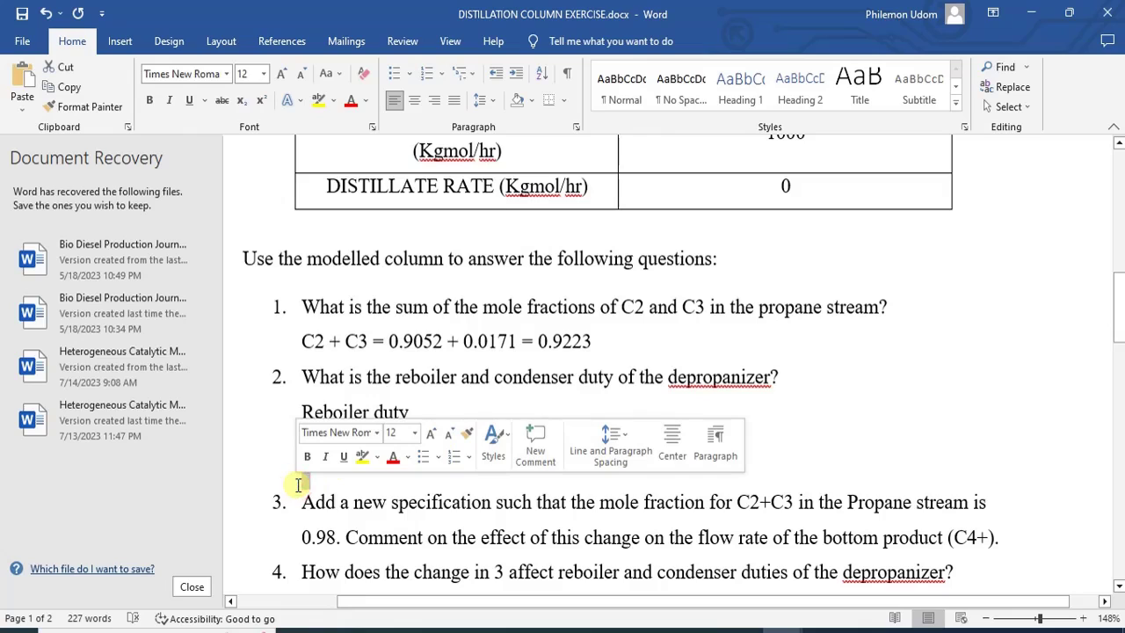
{"action": "left_click", "coordinate": [300, 488]}
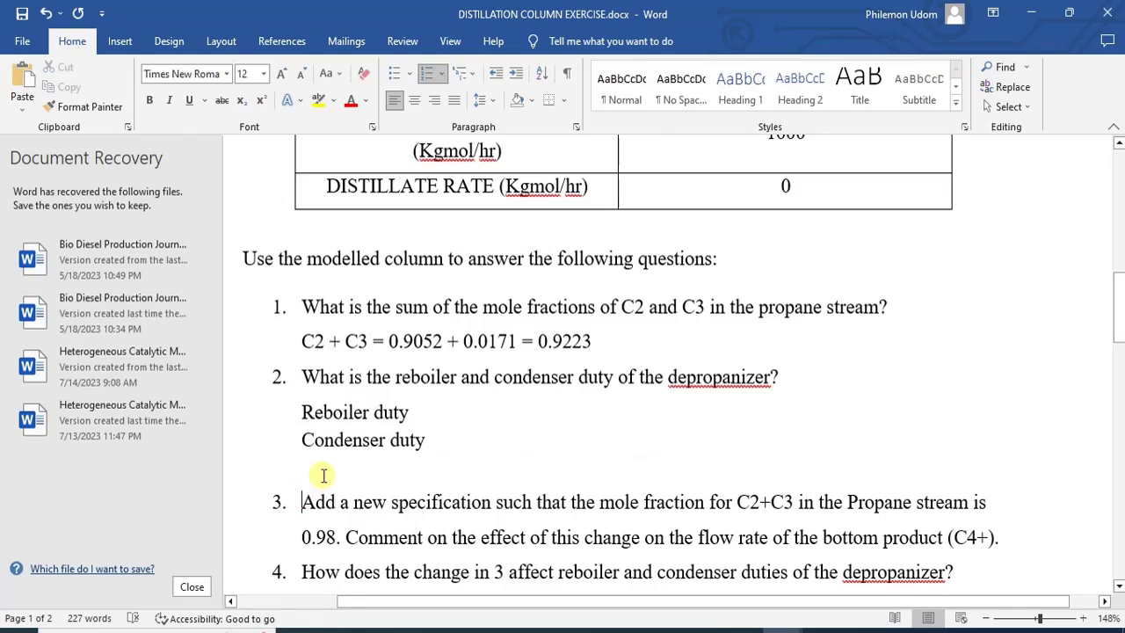
{"action": "left_click", "coordinate": [295, 469]}
{"action": "key", "text": "Return"}
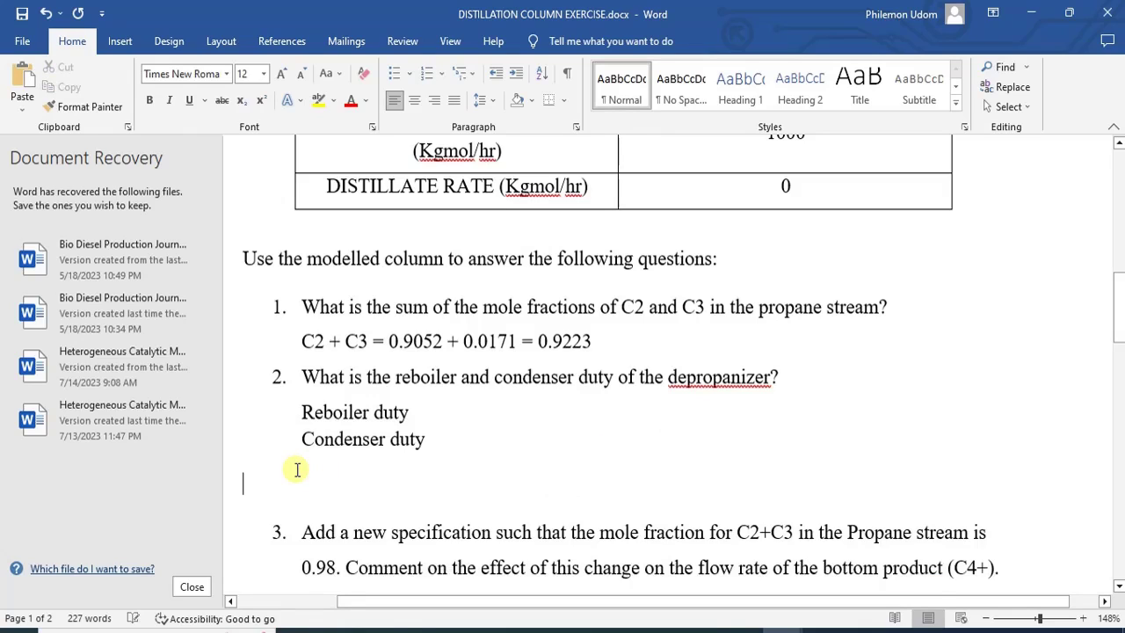
{"action": "key", "text": "BackSpace"}
{"action": "key", "text": "BackSpace"}
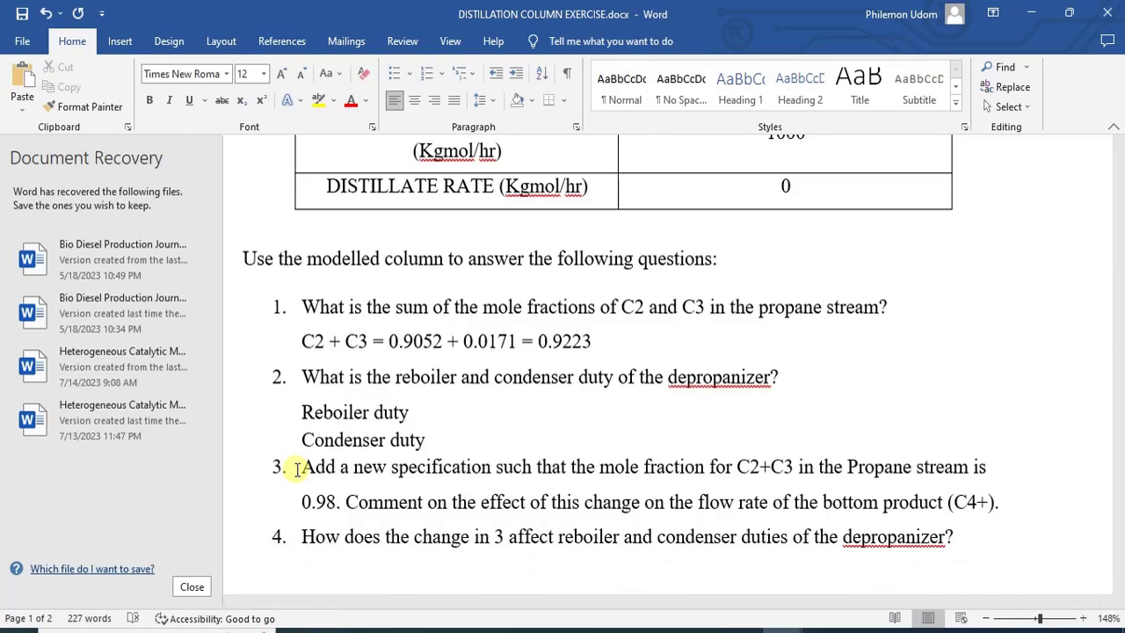
- Add an equals sign after both "Reboiler duty" and "Condenser duty"
{"action": "left_click", "coordinate": [429, 421]}
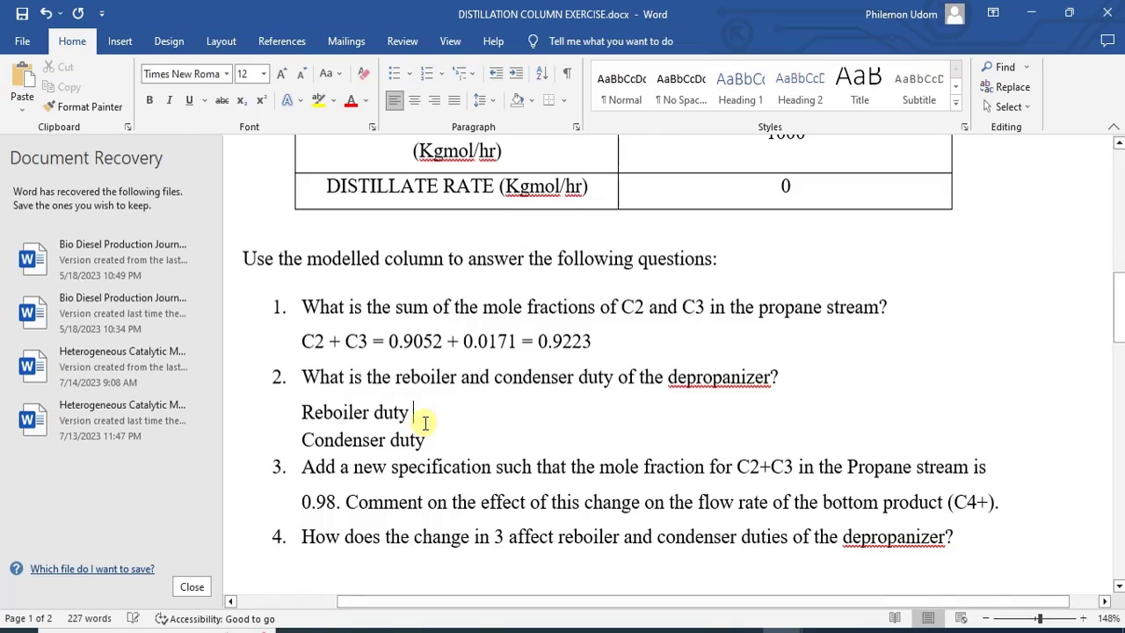
{"action": "type", "text": "="}
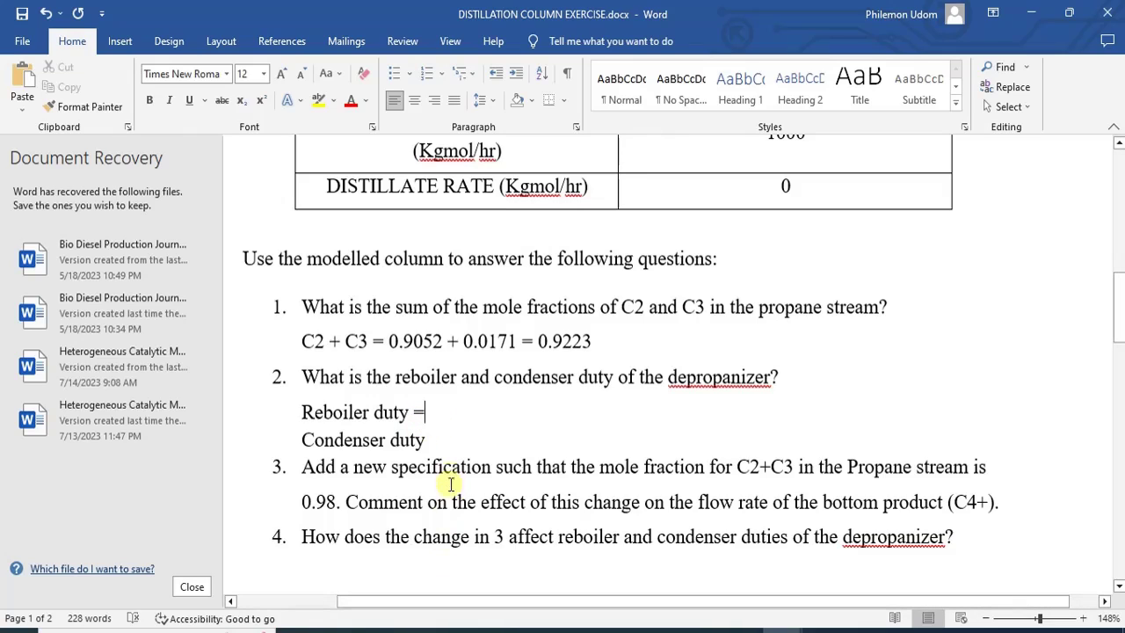
{"action": "left_click", "coordinate": [445, 438]}
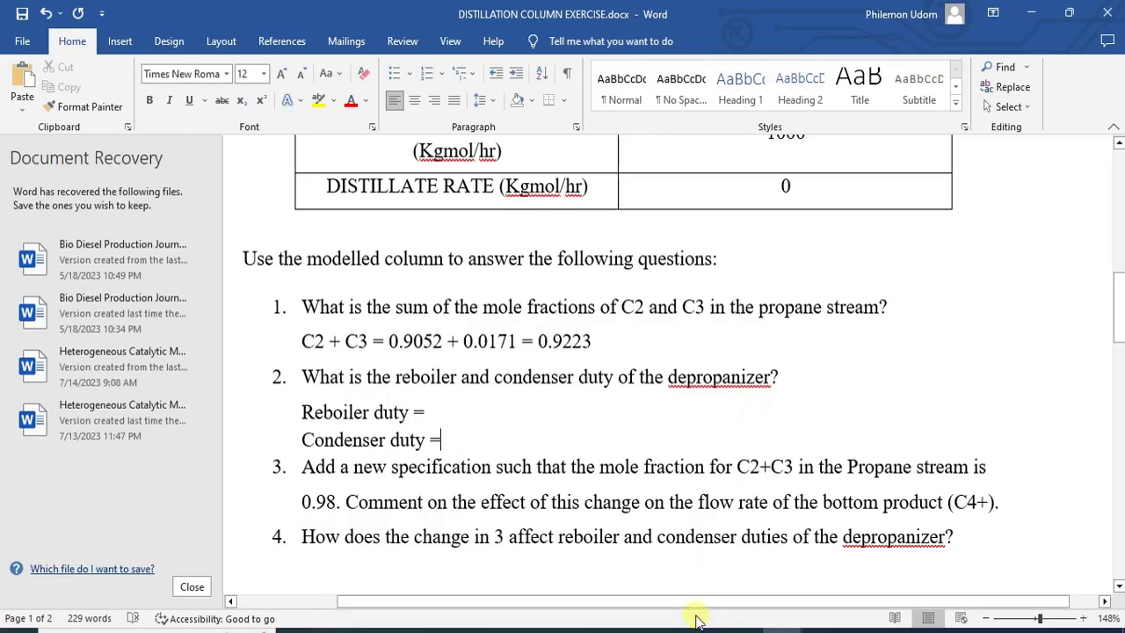
- Switch to SIMULATION 1 in HYSYS, close the column window, and open the CON Q energy stream to read its heat flow
{"action": "mouse_move", "coordinate": [661, 629]}
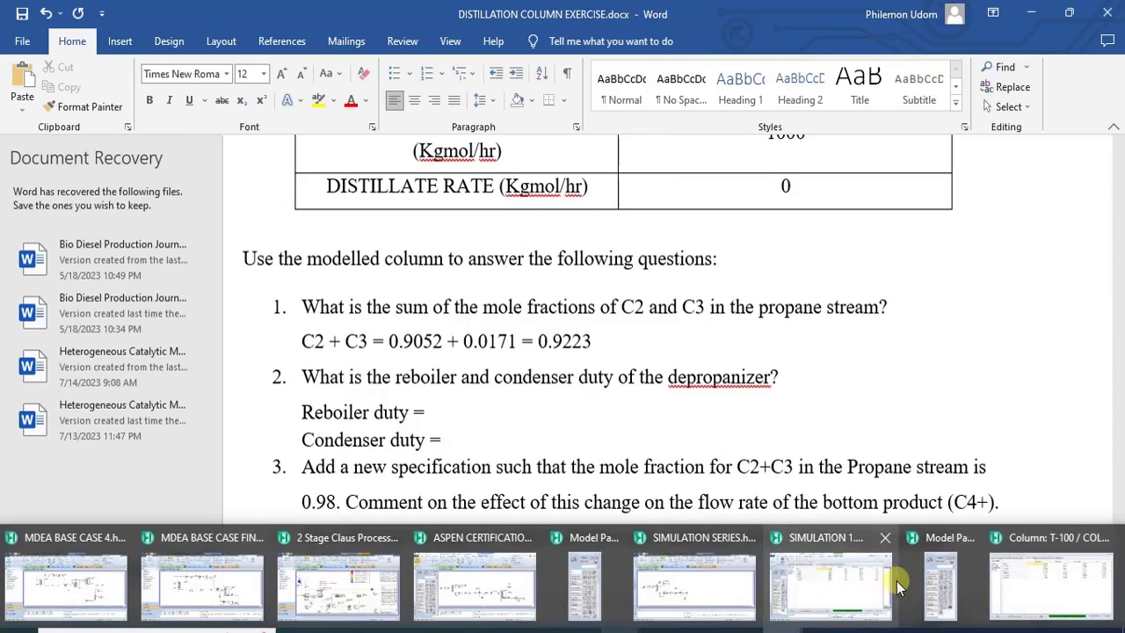
{"action": "left_click", "coordinate": [856, 587]}
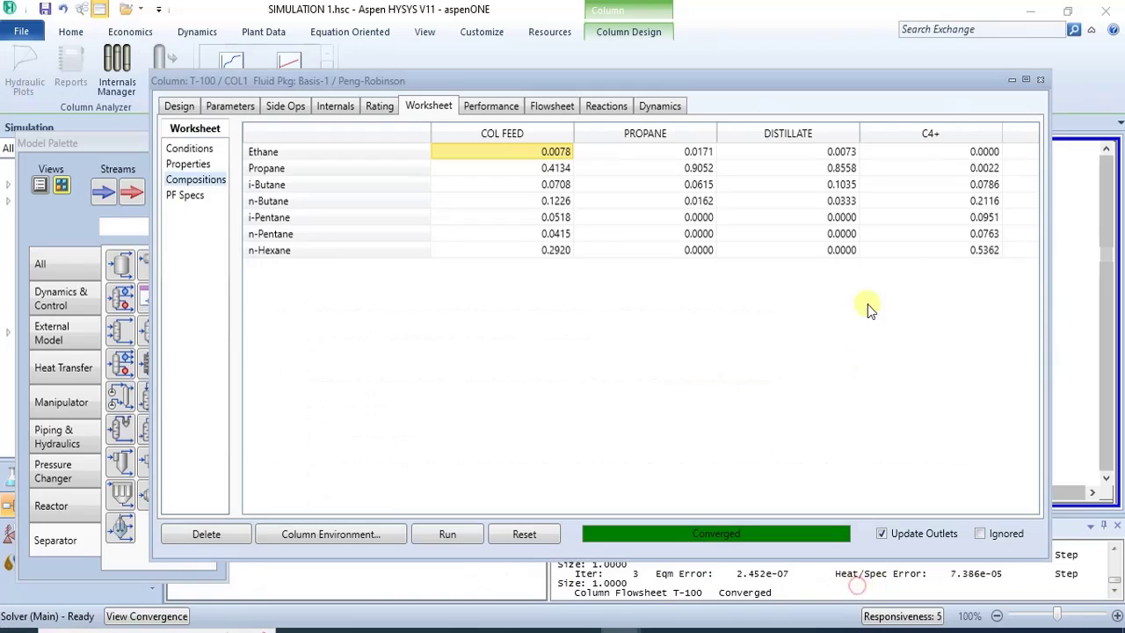
{"action": "left_click", "coordinate": [1041, 80]}
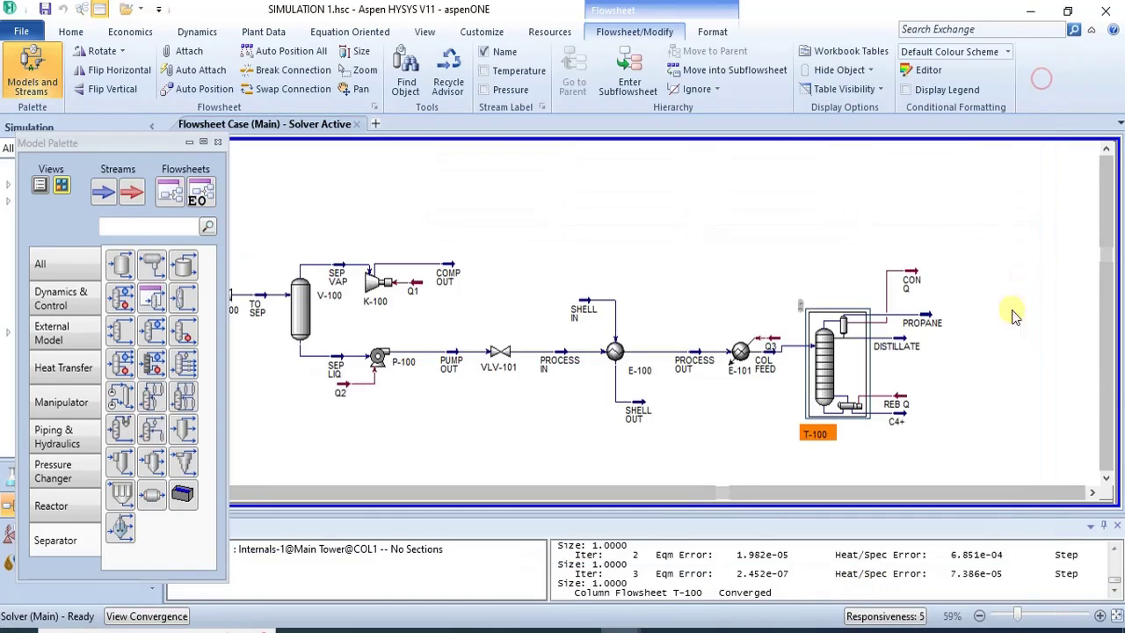
{"action": "left_click", "coordinate": [966, 347]}
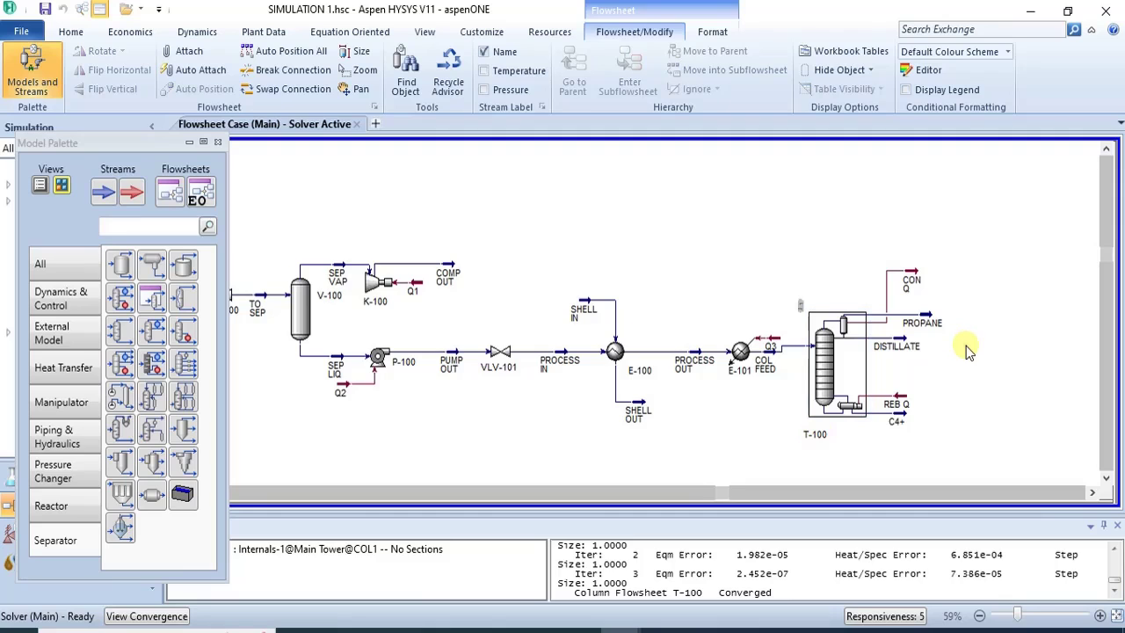
{"action": "left_click", "coordinate": [914, 281]}
{"action": "double_click", "coordinate": [913, 281]}
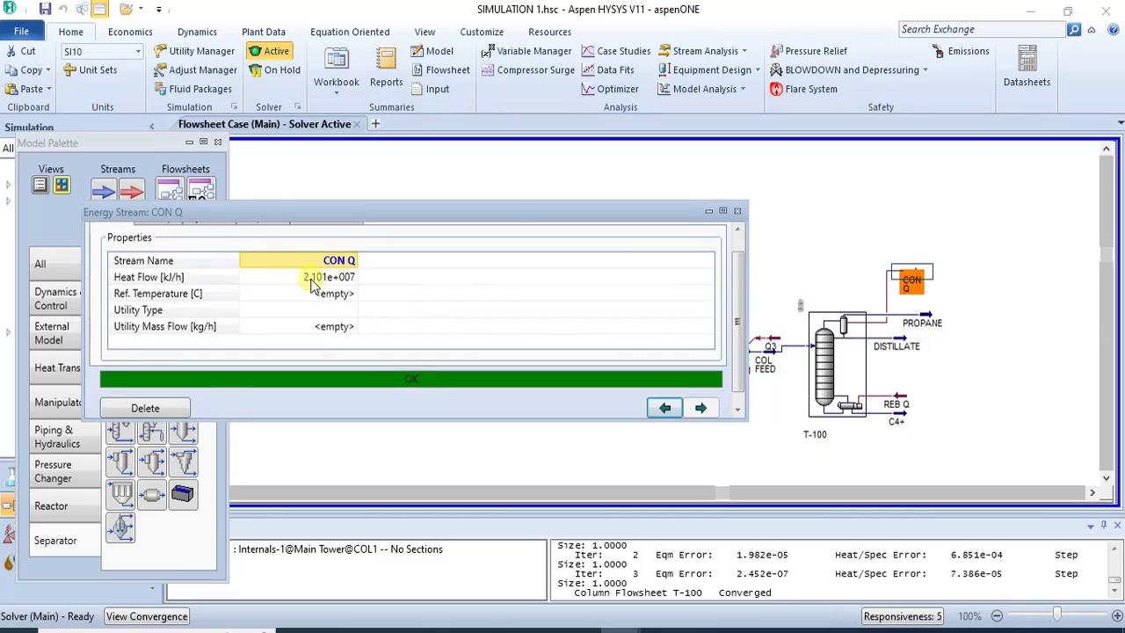
{"action": "mouse_move", "coordinate": [309, 285]}
- Return to the Word document and enter the condenser duty as 2.101e7kJ/hr
{"action": "mouse_move", "coordinate": [780, 629]}
{"action": "left_click", "coordinate": [854, 595]}
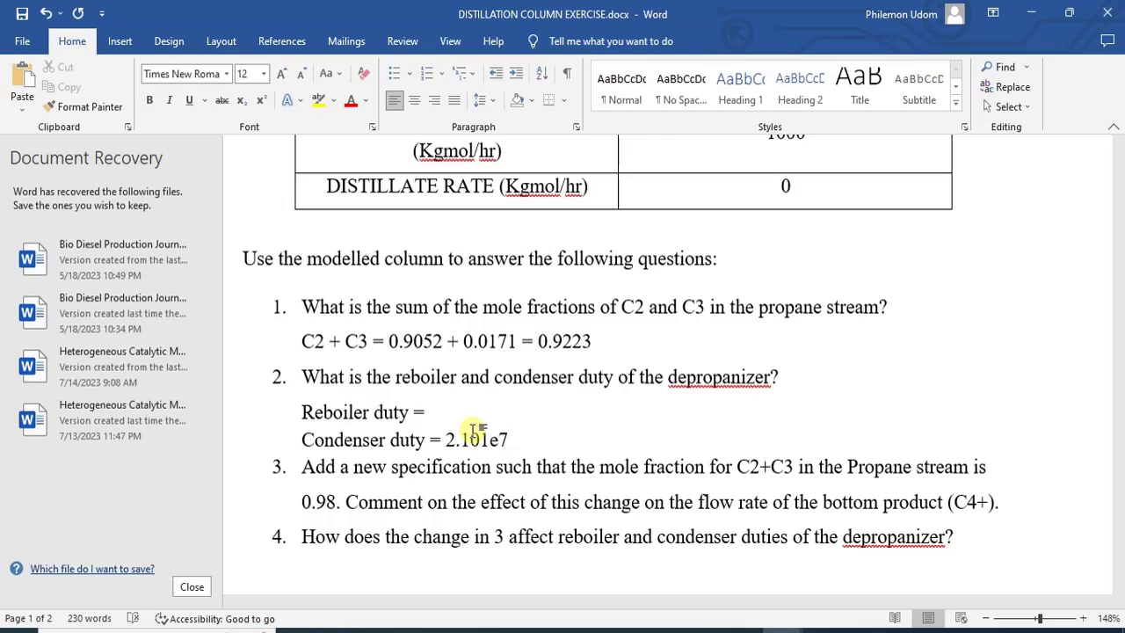
{"action": "type", "text": "2.101e7kJ/hr"}
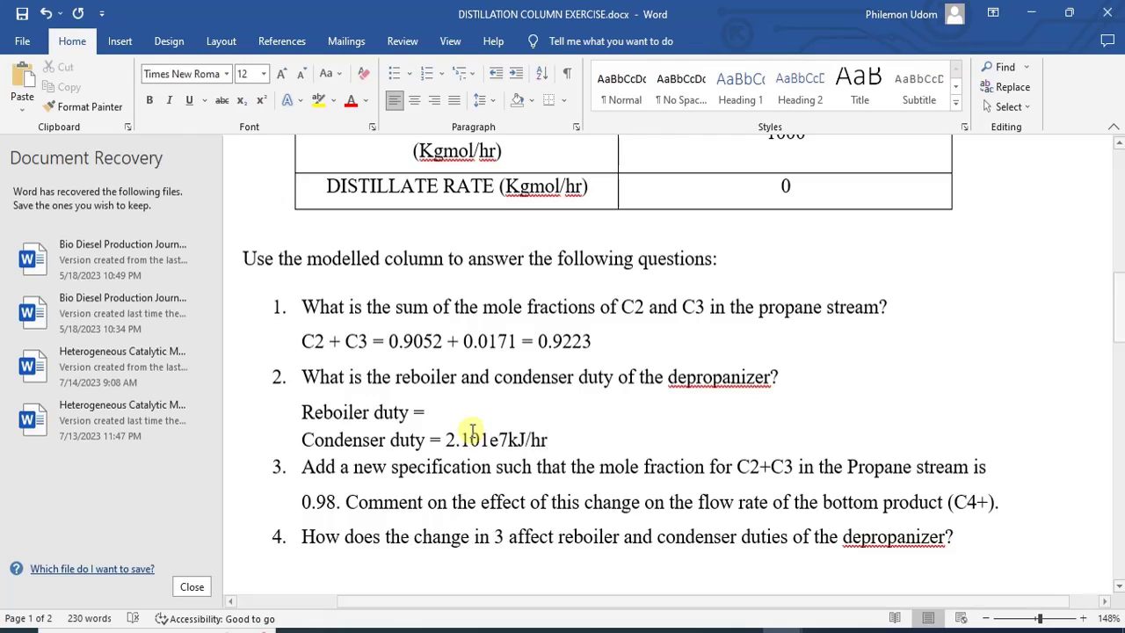
{"action": "left_click", "coordinate": [444, 409]}
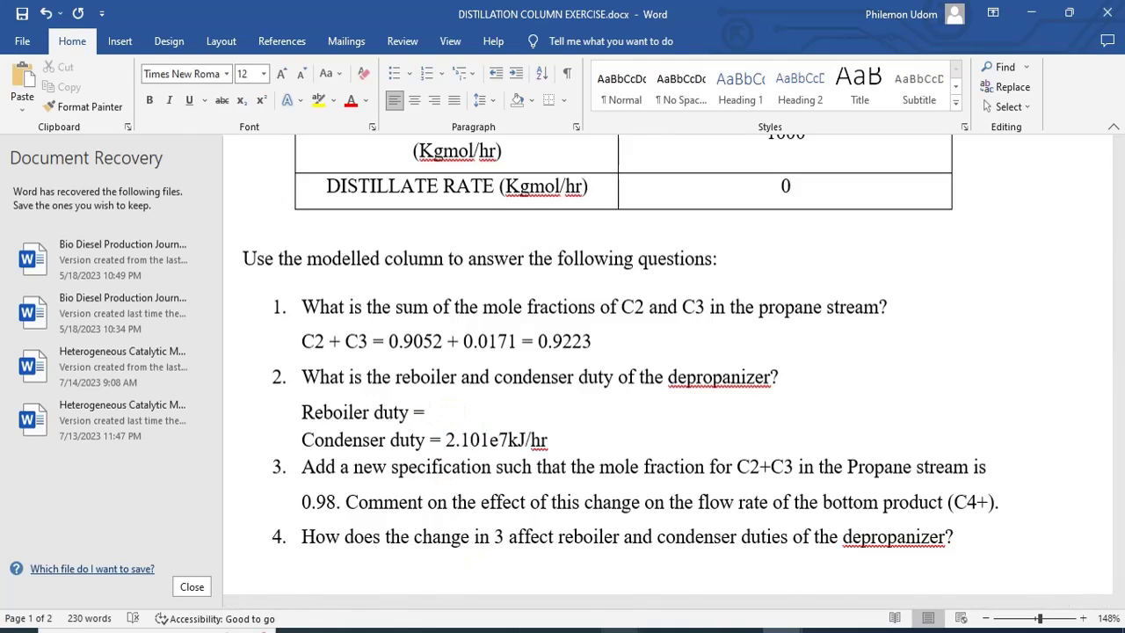
- Close CON Q in HYSYS, read the heat flow of the REB Q energy stream, and return to the Word document
{"action": "left_click", "coordinate": [835, 610]}
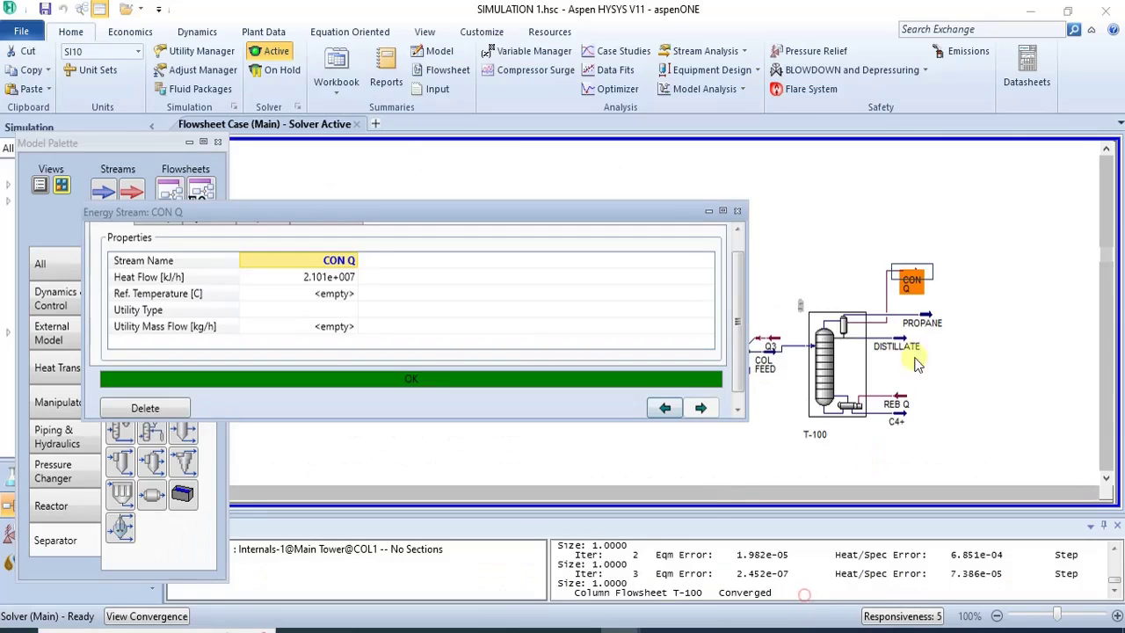
{"action": "left_click", "coordinate": [738, 210]}
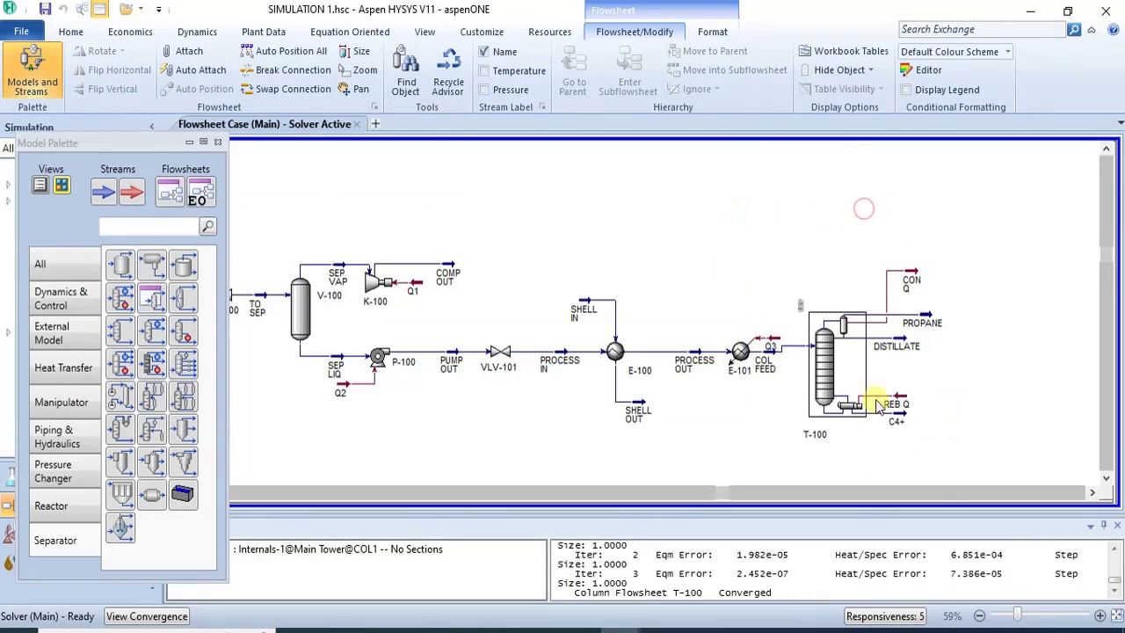
{"action": "double_click", "coordinate": [901, 407]}
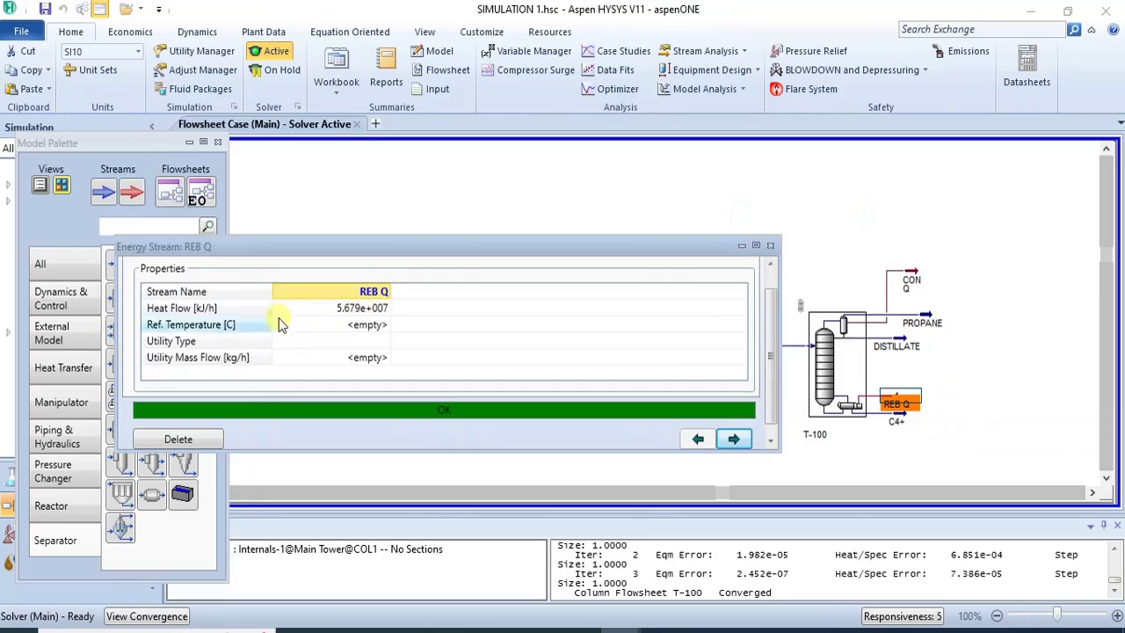
{"action": "mouse_move", "coordinate": [341, 318]}
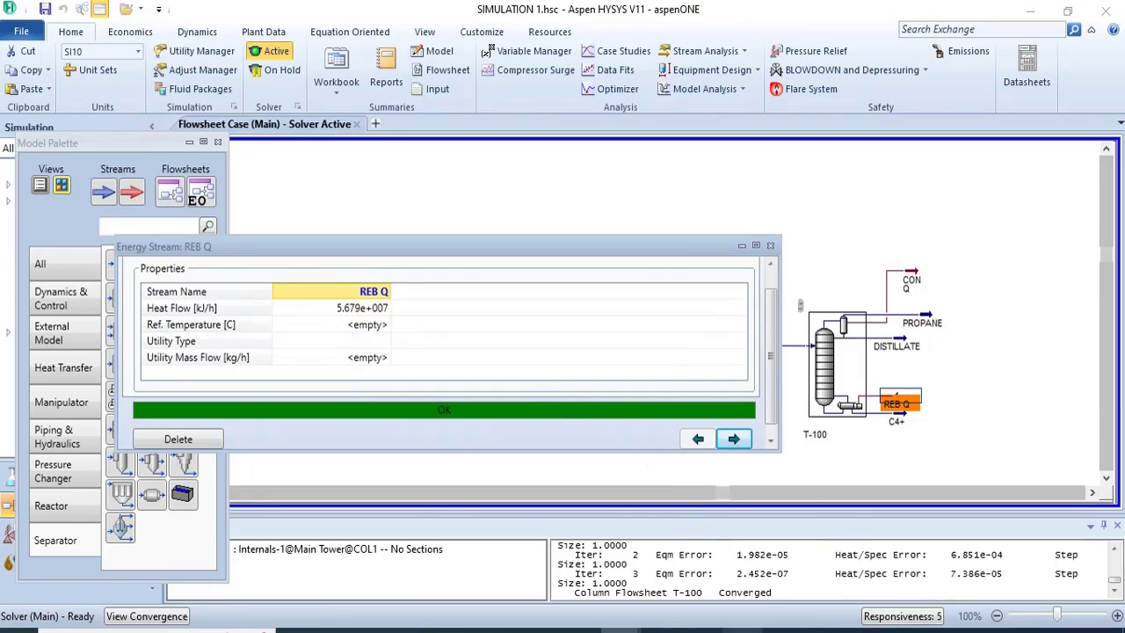
{"action": "mouse_move", "coordinate": [797, 629]}
{"action": "left_click", "coordinate": [854, 593]}
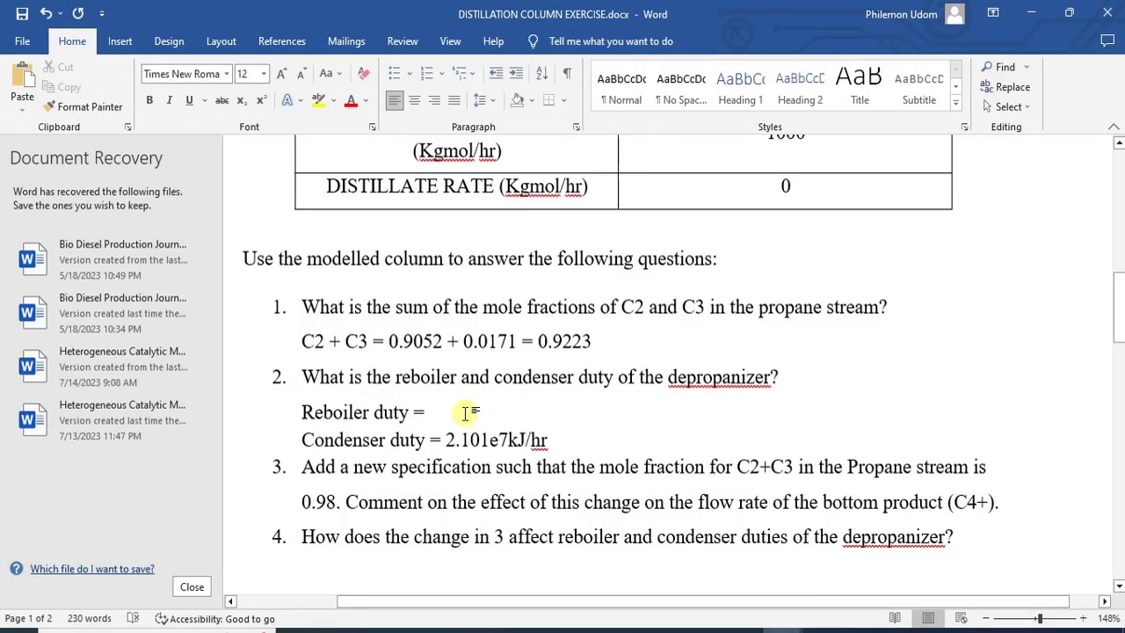
- Enter the reboiler duty as 5.679e7kJ/hr in the answer to question 2
{"action": "type", "text": "5.679e7"}
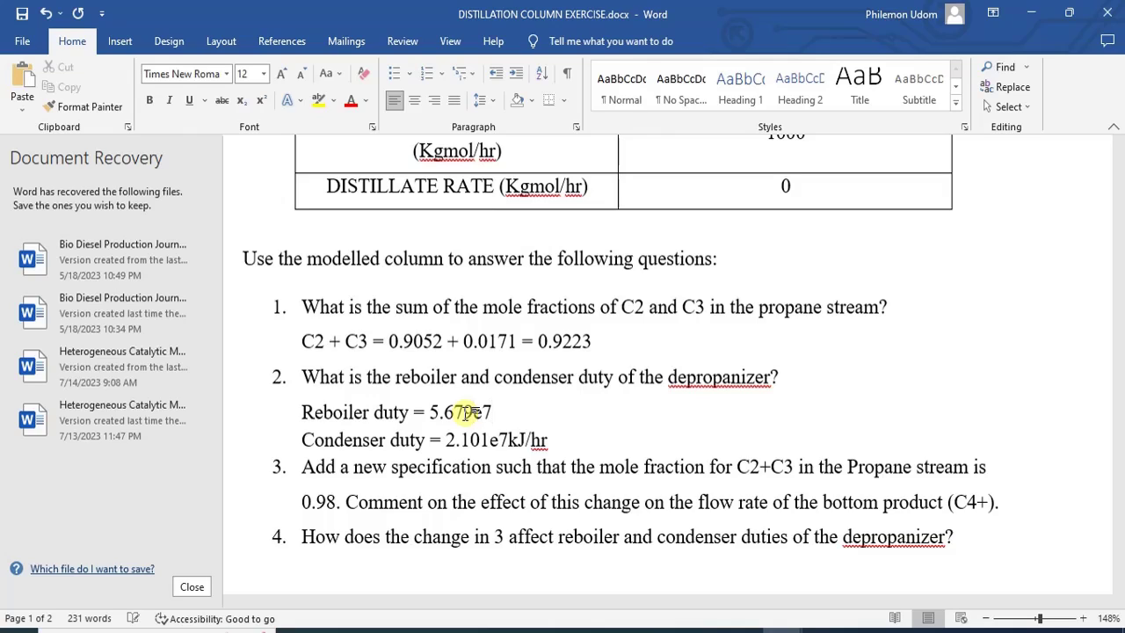
{"action": "type", "text": "kJ/hr"}
{"action": "left_click", "coordinate": [467, 489]}
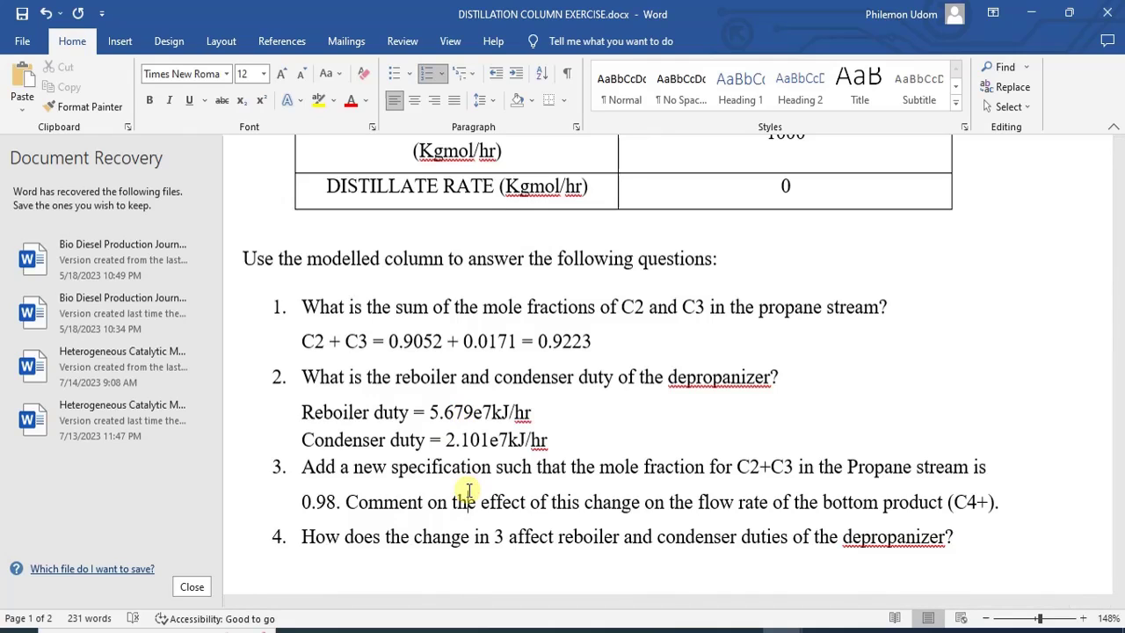
- Close the REB Q stream window in HYSYS, and consult the exercise questions in DISTILLATION.pdf before returning to SIMULATION 1
{"action": "key", "text": "alt+Tab"}
{"action": "left_click", "coordinate": [777, 238]}
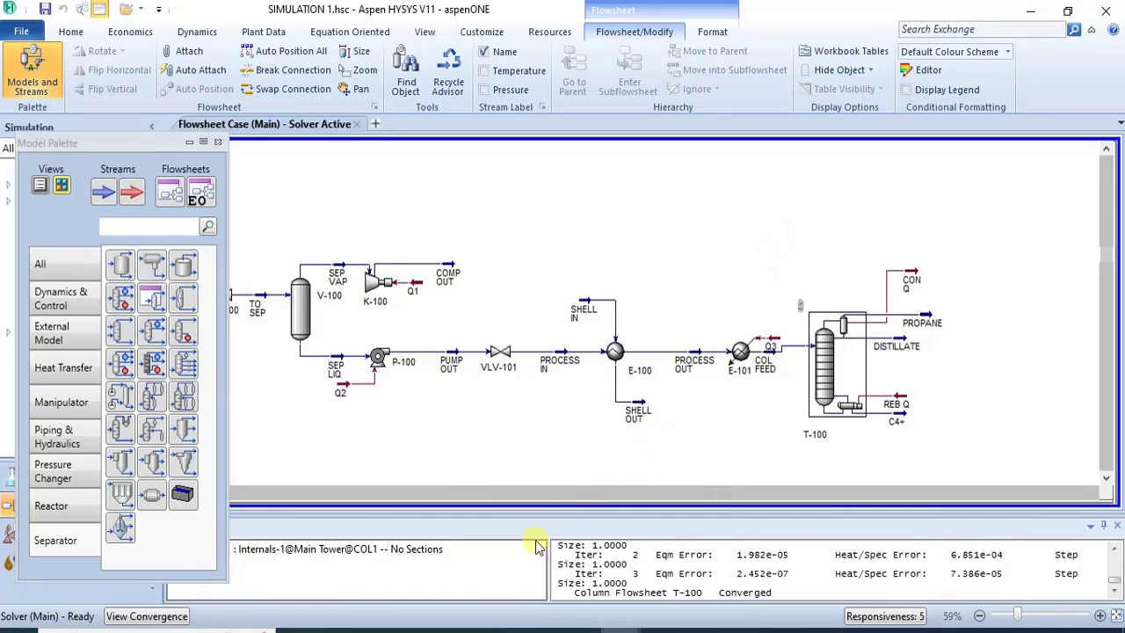
{"action": "left_click", "coordinate": [499, 629]}
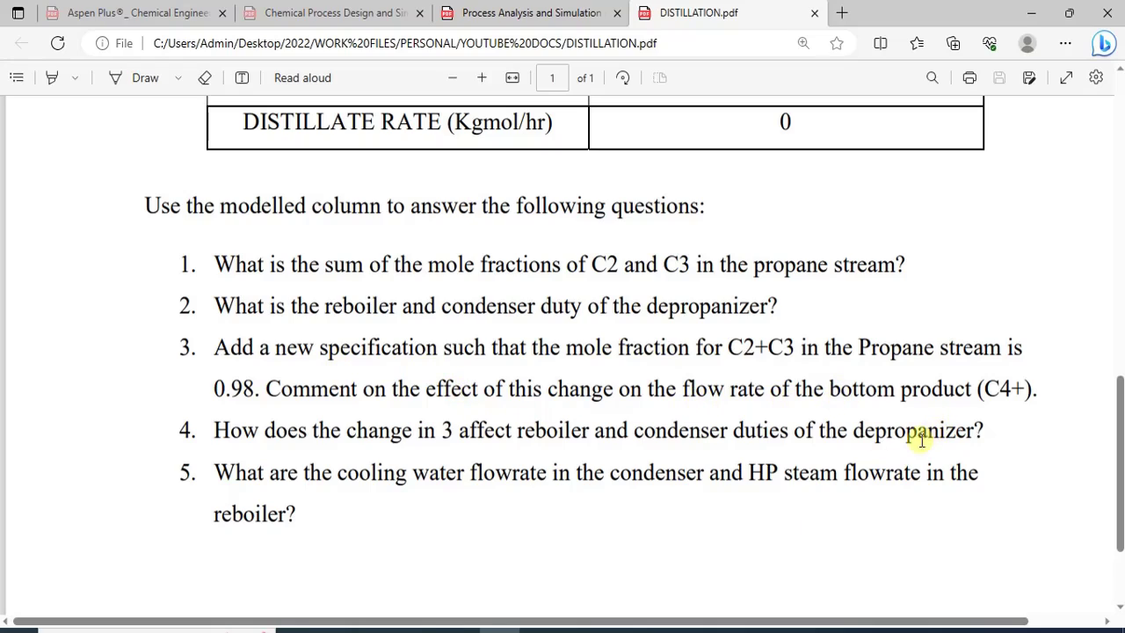
{"action": "mouse_move", "coordinate": [629, 626]}
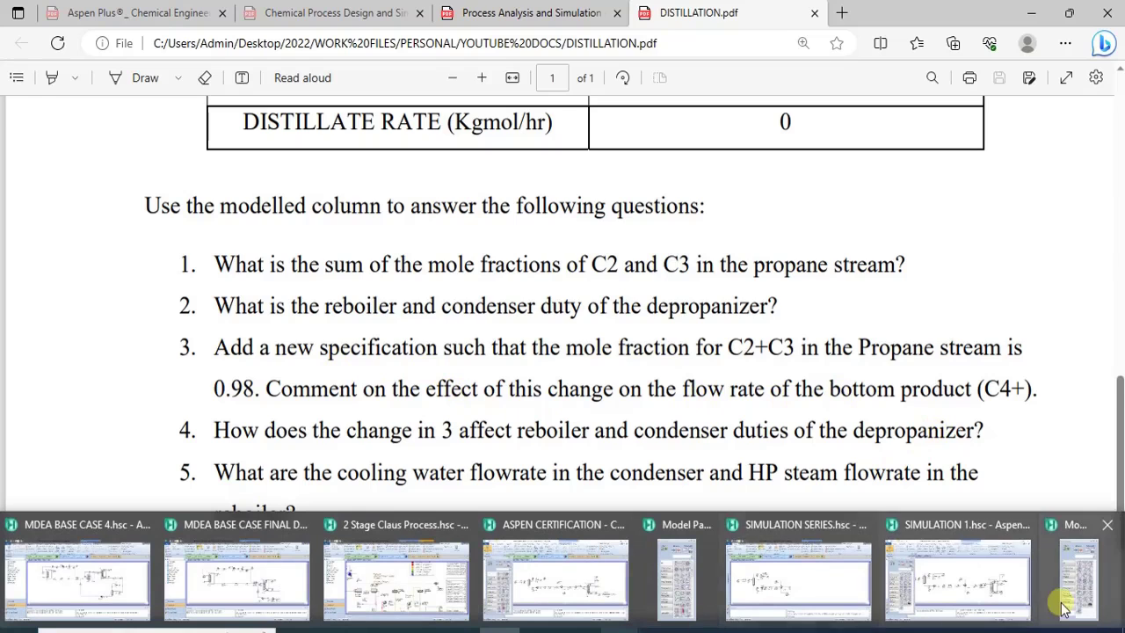
{"action": "left_click", "coordinate": [966, 576]}
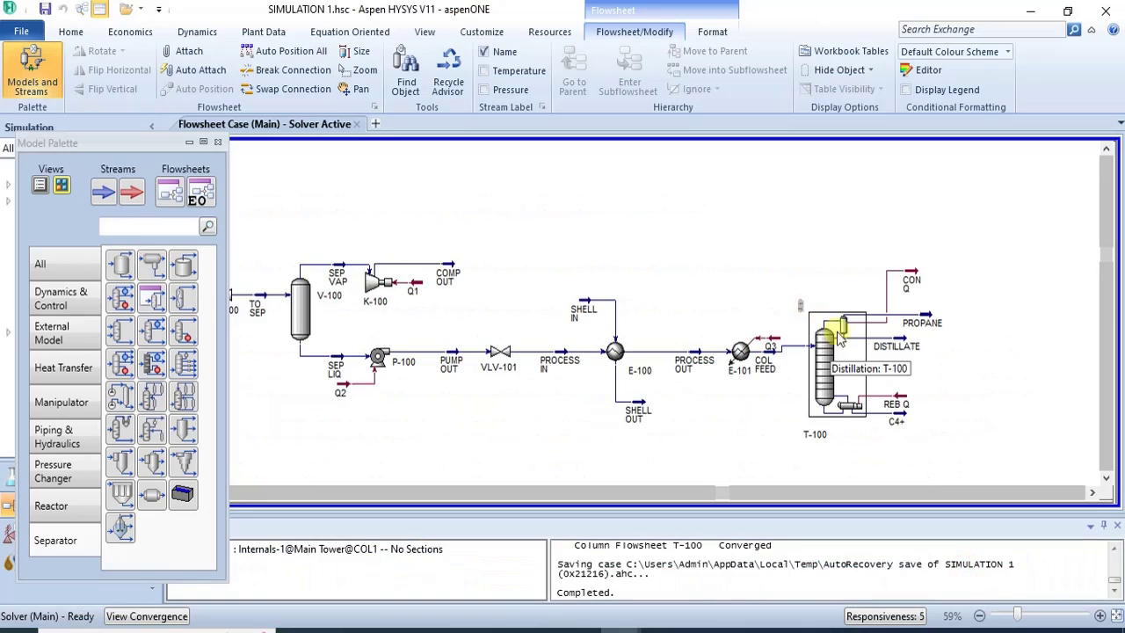
- Open column T-100 and show its convergence monitor with the specifications table
{"action": "double_click", "coordinate": [837, 362]}
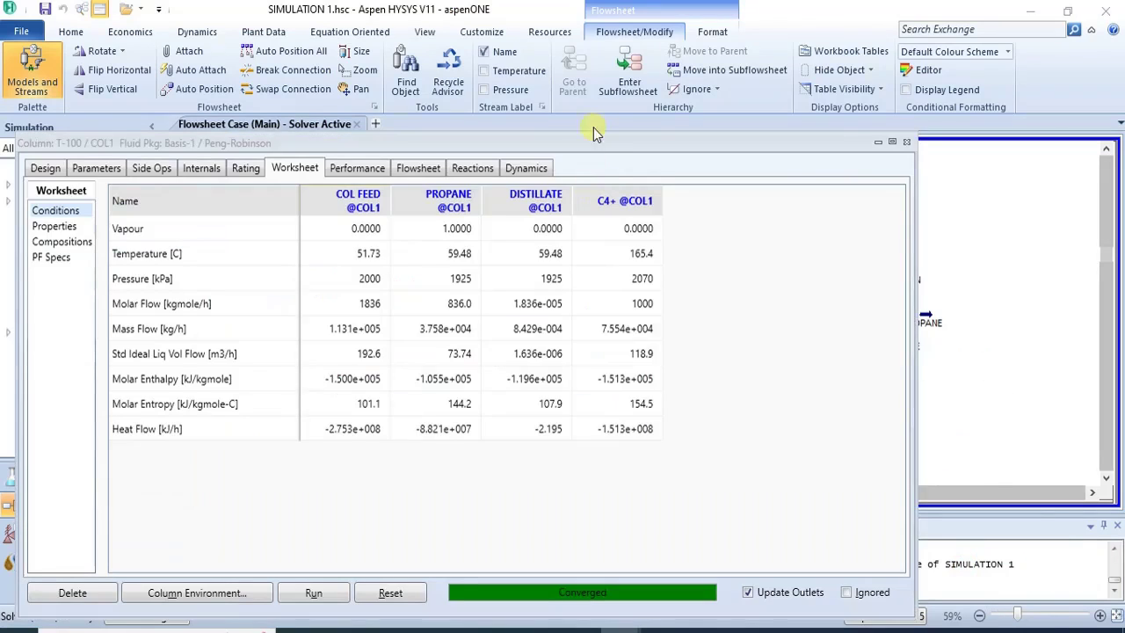
{"action": "left_click_drag", "start_coordinate": [594, 143], "coordinate": [729, 78]}
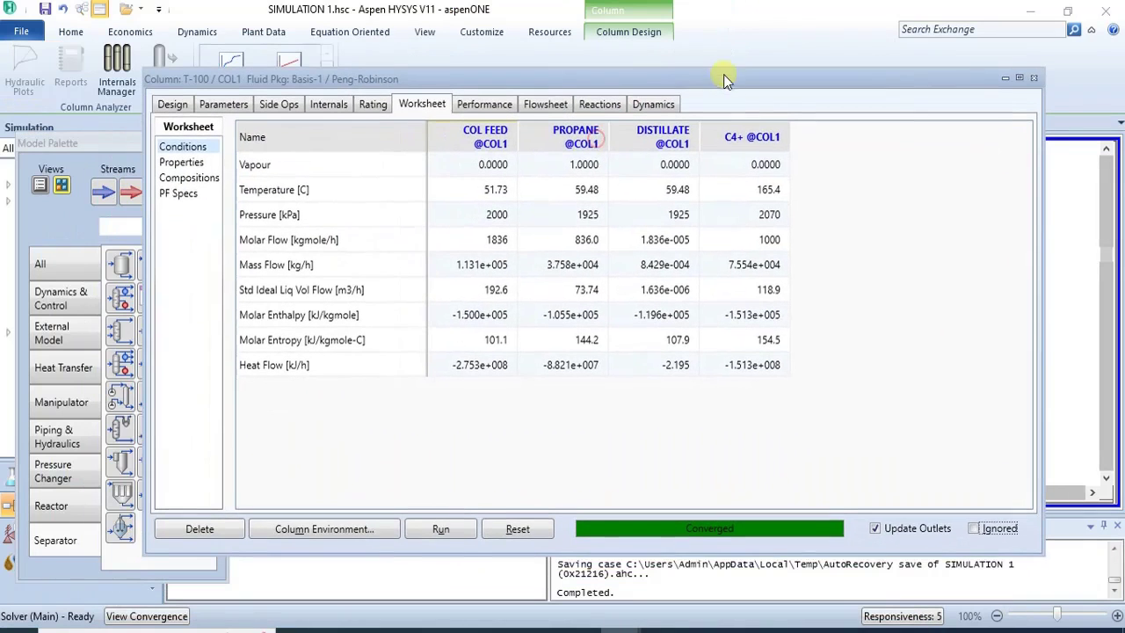
{"action": "left_click", "coordinate": [171, 103]}
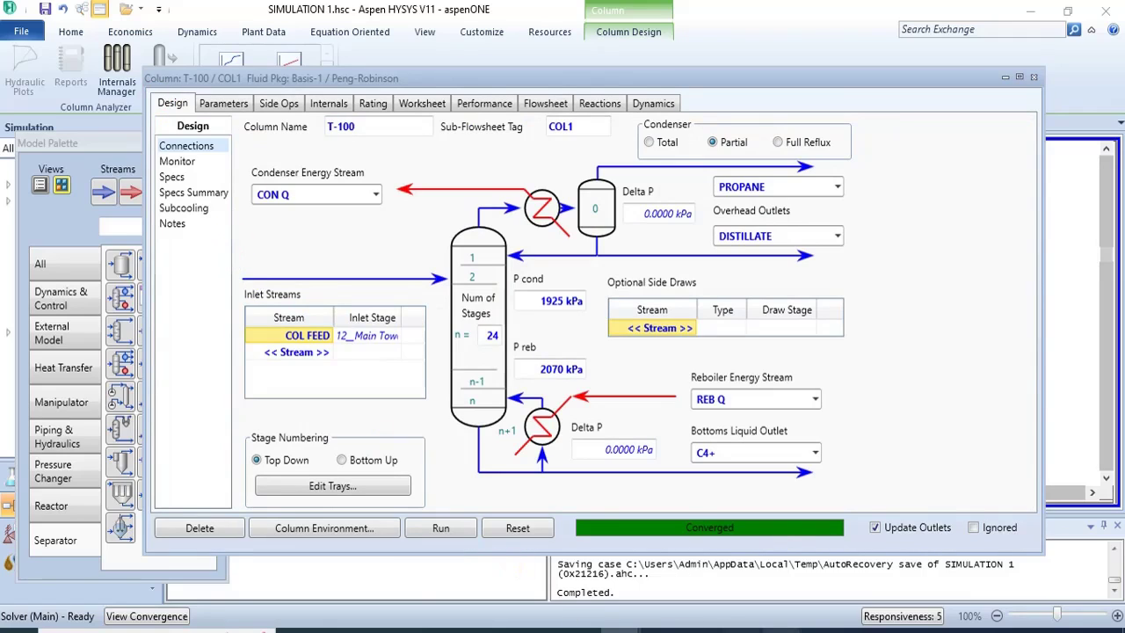
{"action": "mouse_move", "coordinate": [782, 626]}
{"action": "mouse_move", "coordinate": [858, 575]}
{"action": "left_click", "coordinate": [178, 163]}
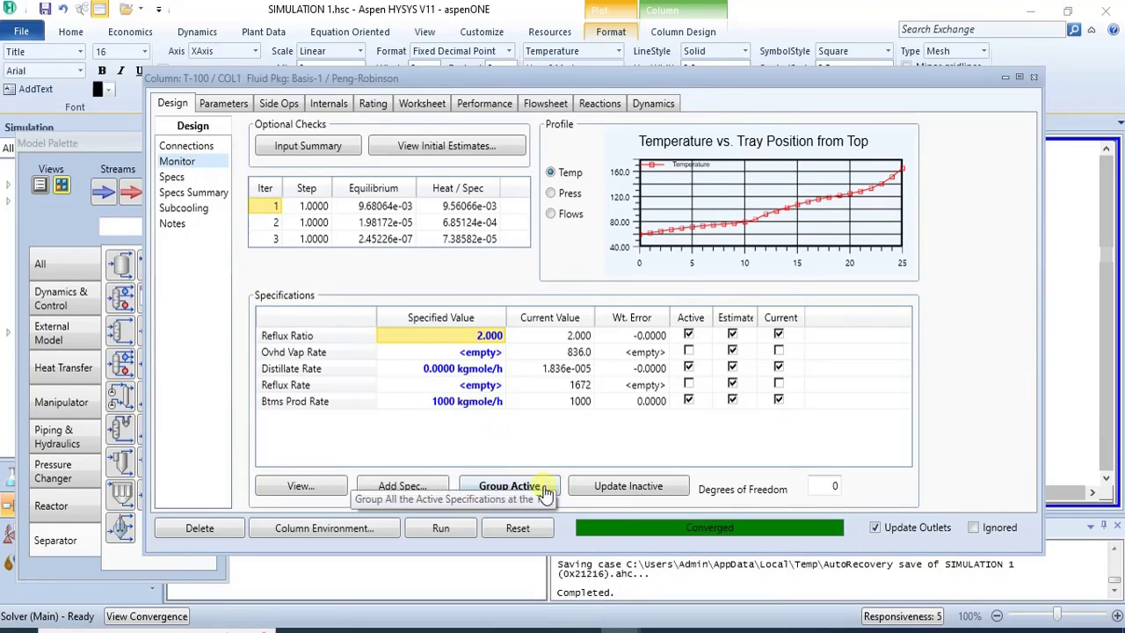
- Add a Column Component Fraction specification to T-100 and bring up its parameters
{"action": "left_click", "coordinate": [402, 485]}
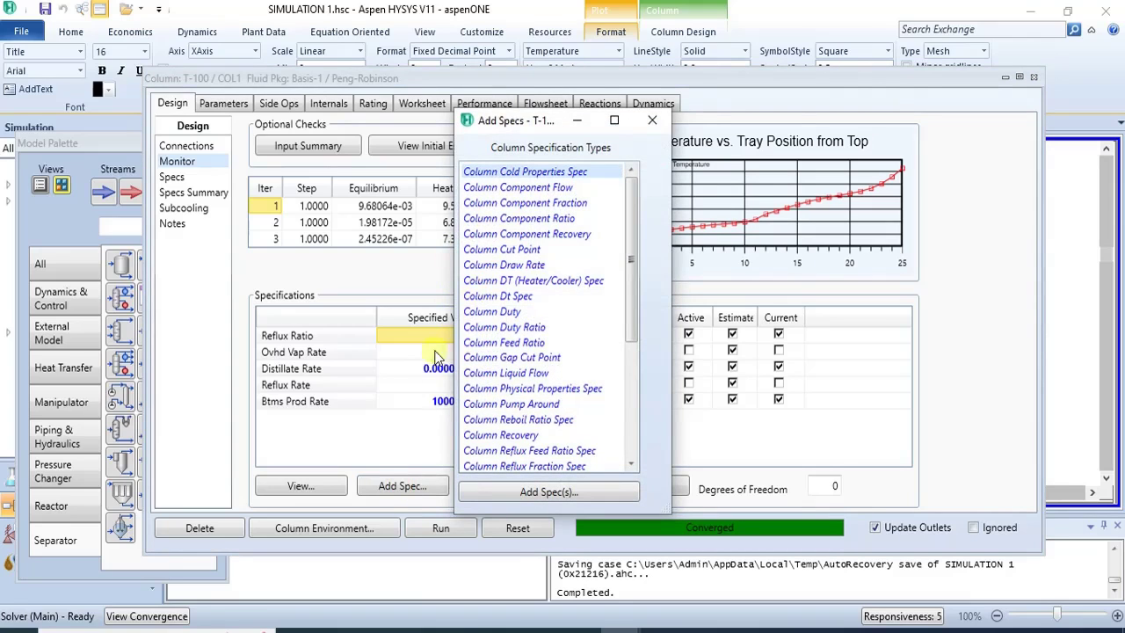
{"action": "left_click", "coordinate": [541, 205]}
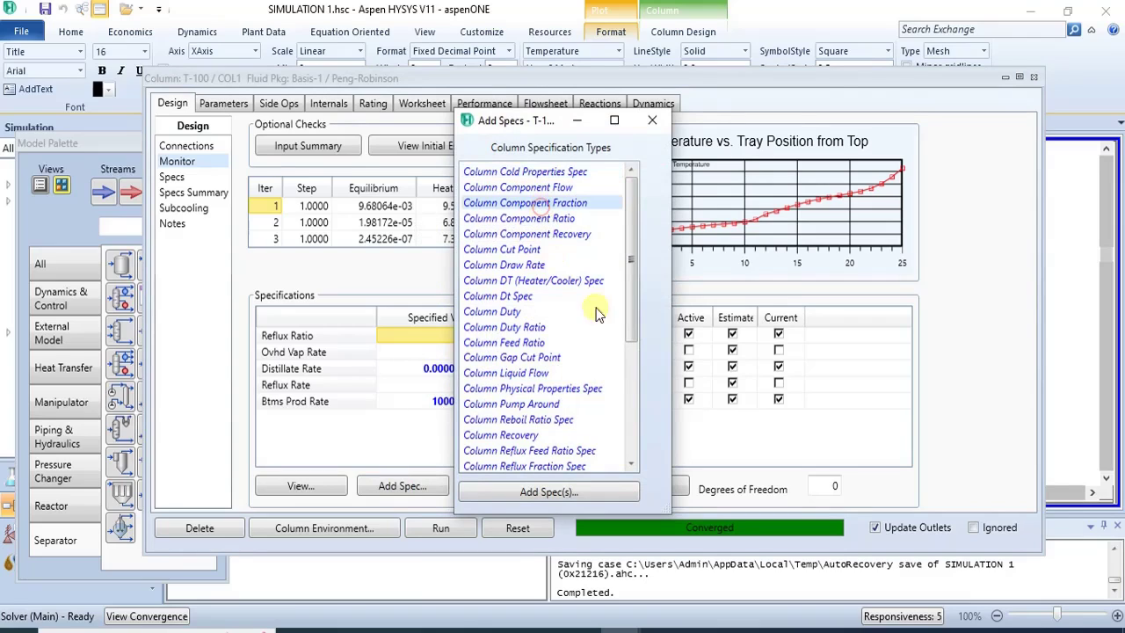
{"action": "left_click", "coordinate": [589, 489]}
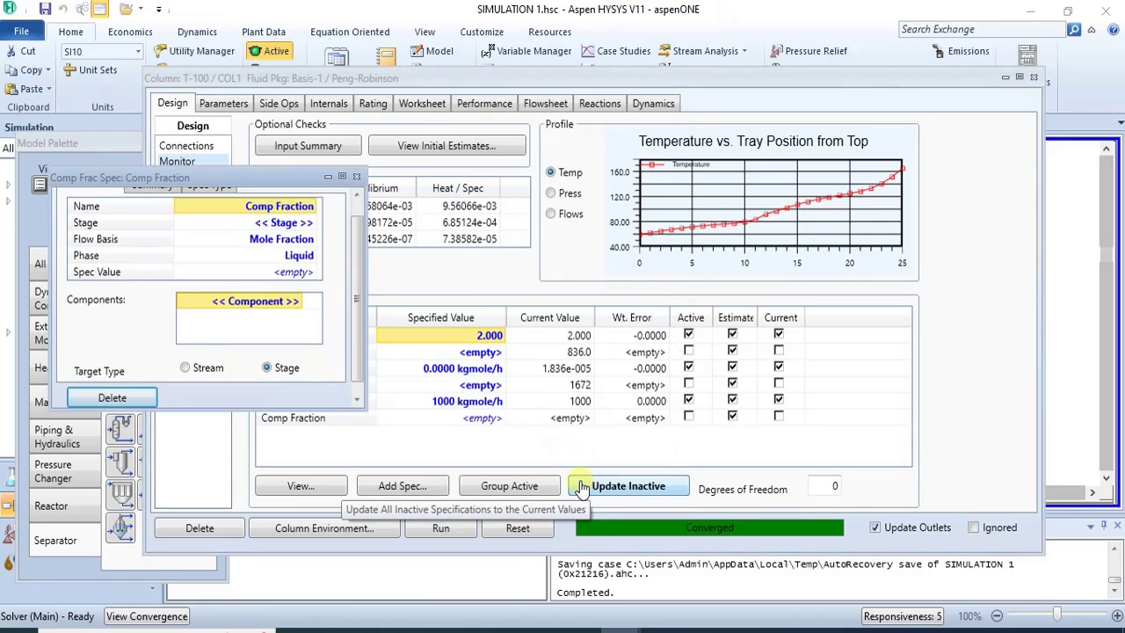
{"action": "left_click", "coordinate": [254, 169]}
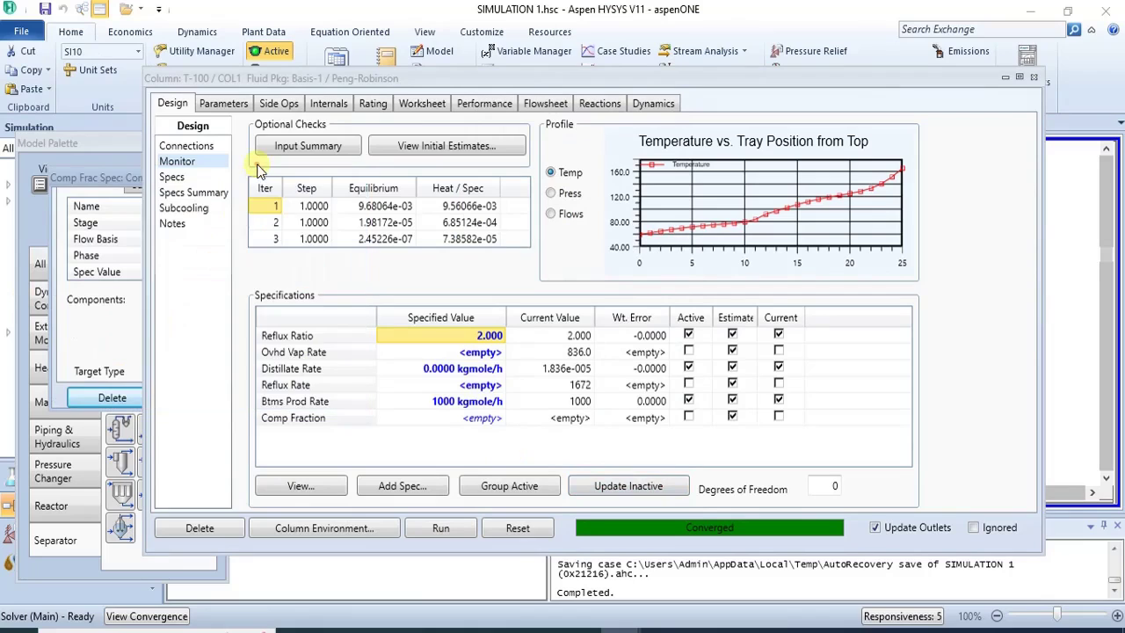
{"action": "double_click", "coordinate": [349, 421]}
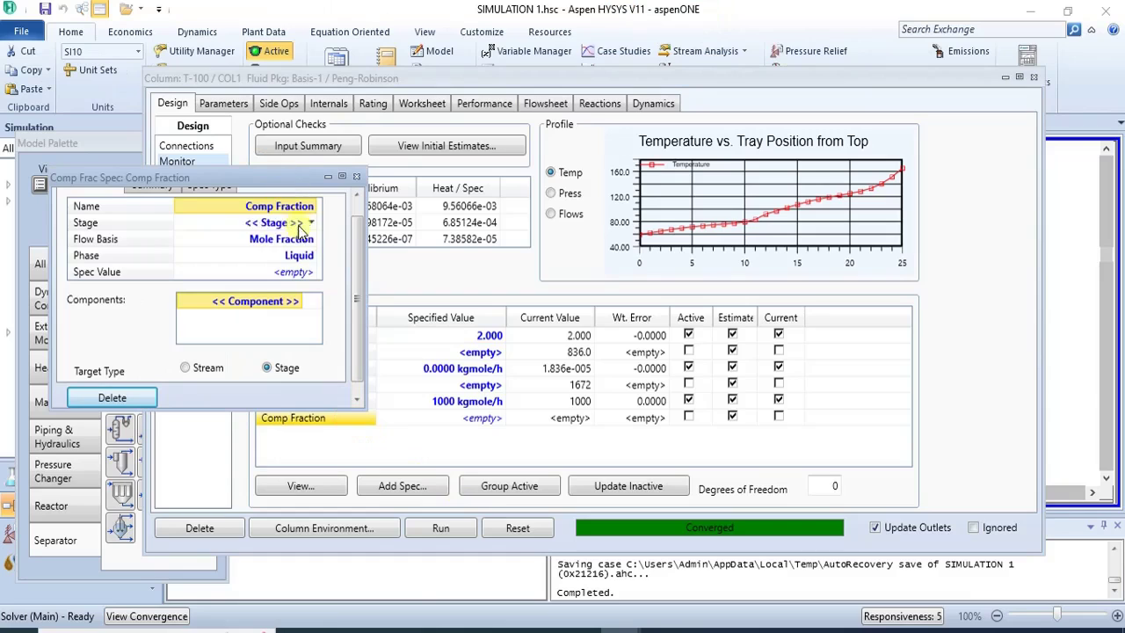
- Set the Comp Fraction specification's stage to Condenser and its phase to Vapour
{"action": "left_click", "coordinate": [312, 229]}
{"action": "left_click", "coordinate": [310, 223]}
{"action": "scroll", "coordinate": [303, 246], "scroll_direction": "up", "scroll_amount": 1}
{"action": "left_click", "coordinate": [254, 247]}
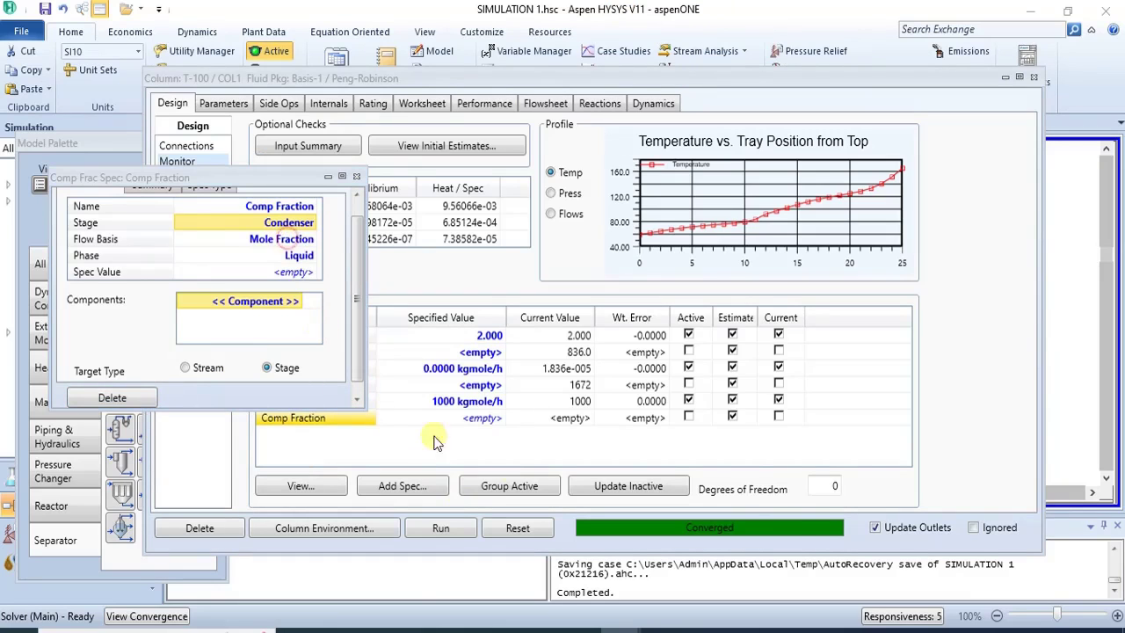
{"action": "mouse_move", "coordinate": [499, 627]}
{"action": "mouse_move", "coordinate": [519, 554]}
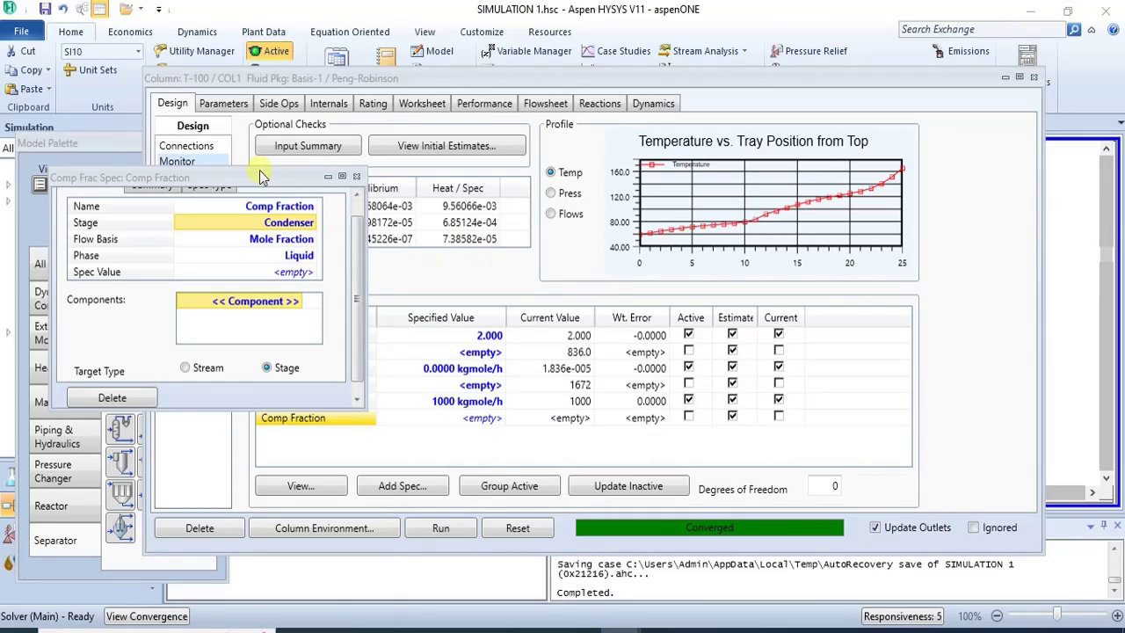
{"action": "left_click_drag", "start_coordinate": [260, 176], "coordinate": [264, 135]}
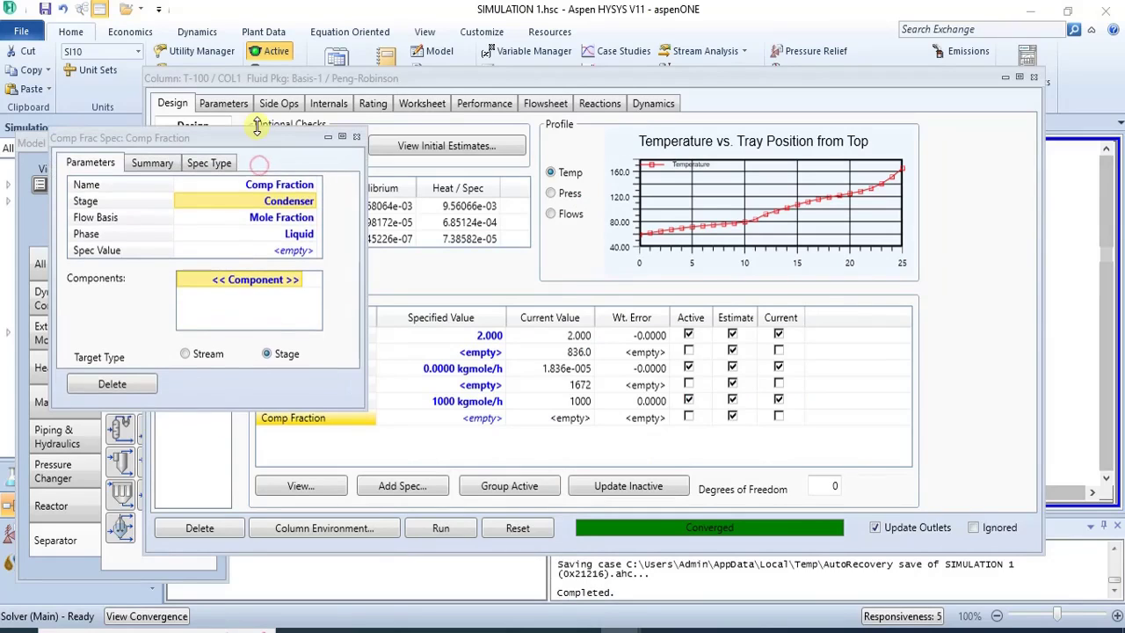
{"action": "left_click", "coordinate": [310, 233]}
{"action": "left_click", "coordinate": [297, 271]}
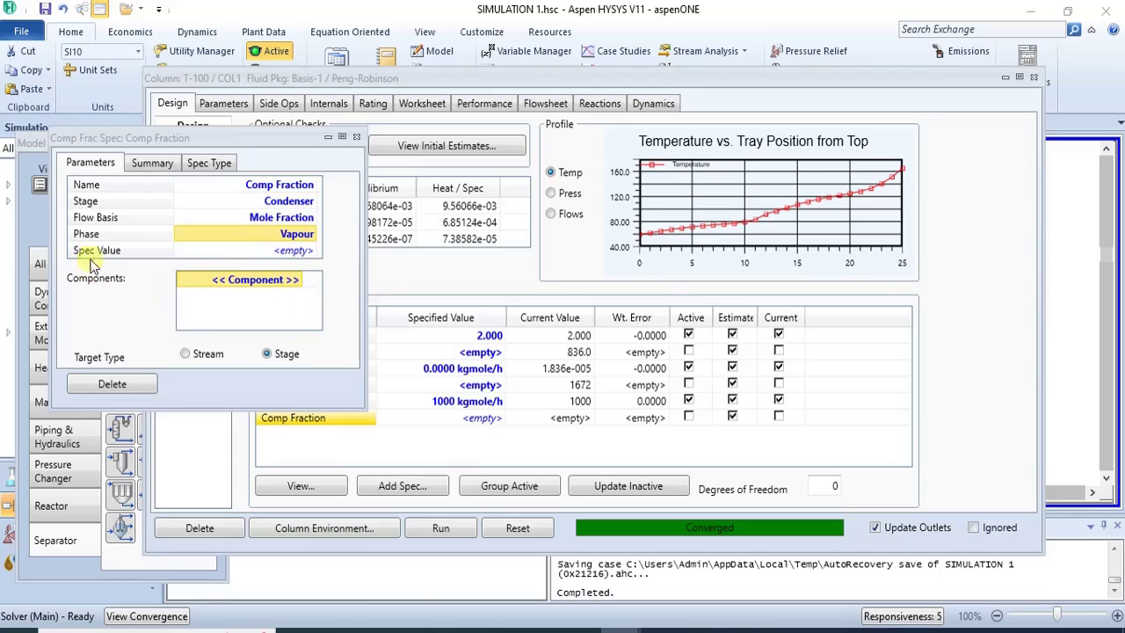
- Add Ethane and Propane as the components of the Comp Fraction specification
{"action": "left_click", "coordinate": [299, 283]}
{"action": "scroll", "coordinate": [289, 304], "scroll_direction": "up", "scroll_amount": 1}
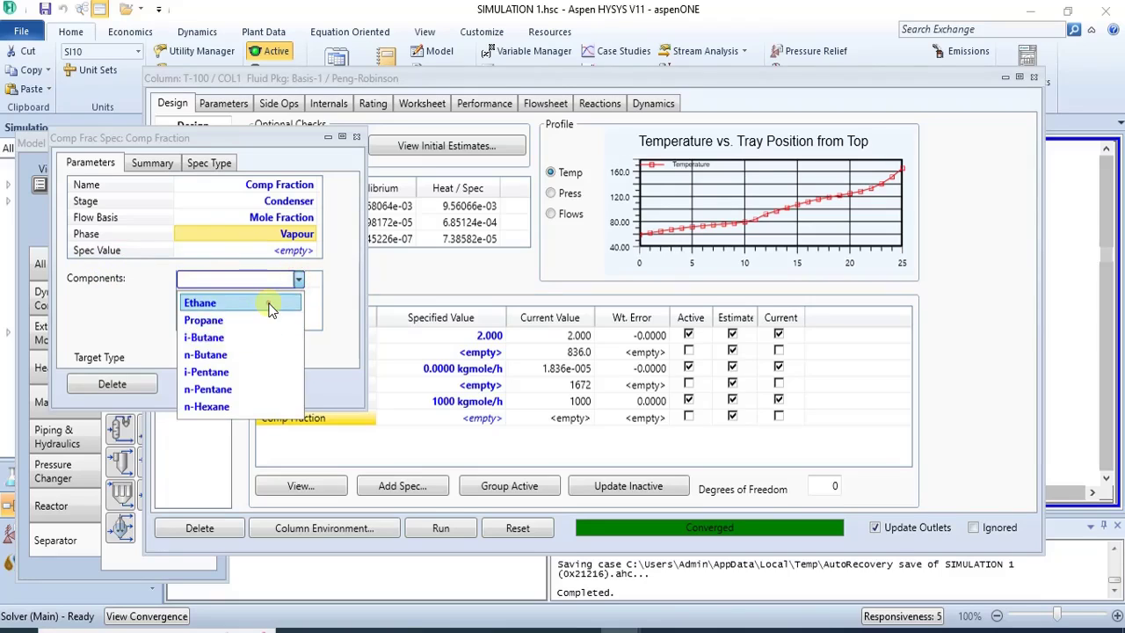
{"action": "left_click", "coordinate": [268, 301]}
{"action": "left_click", "coordinate": [298, 298]}
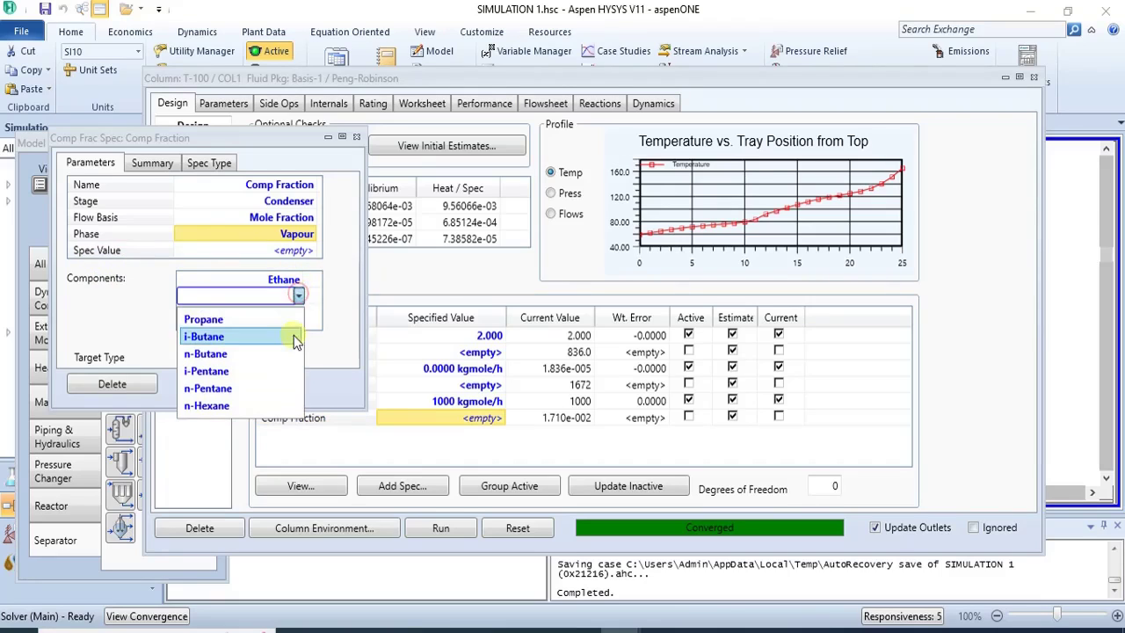
{"action": "left_click", "coordinate": [292, 318]}
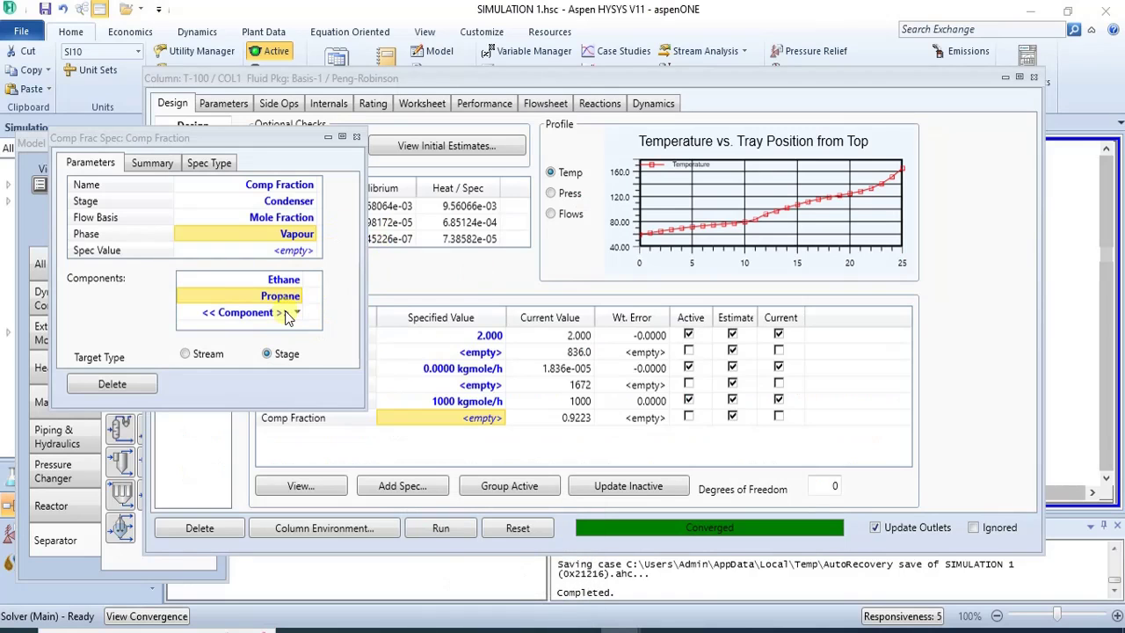
- Set the Comp Fraction spec value to 0.98 and close the specification window
{"action": "left_click", "coordinate": [299, 252]}
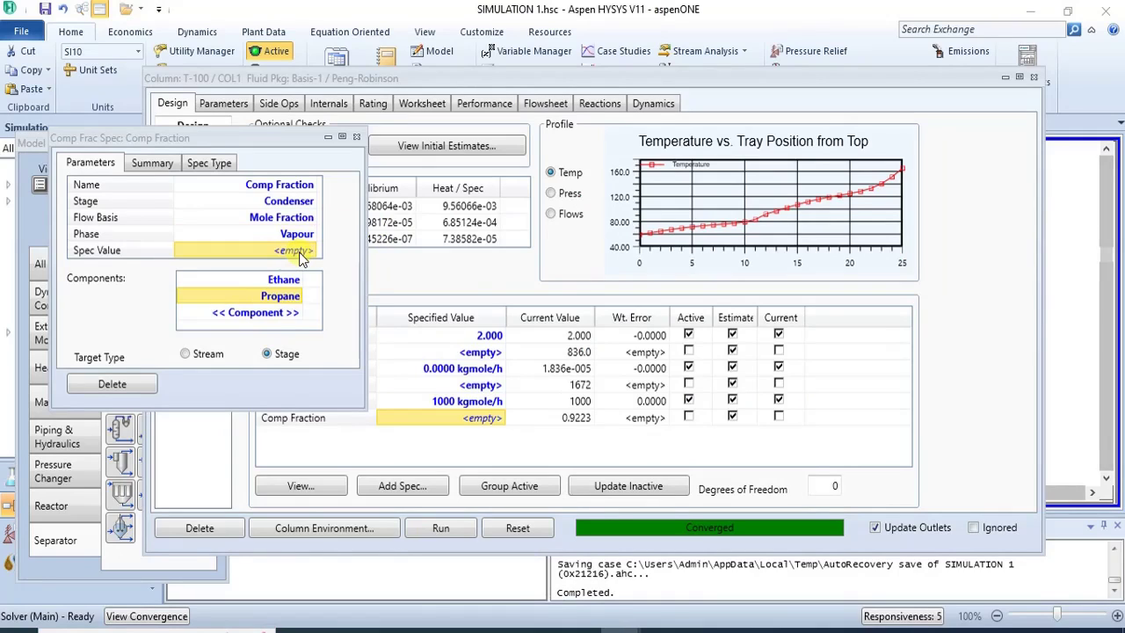
{"action": "type", "text": "0.98"}
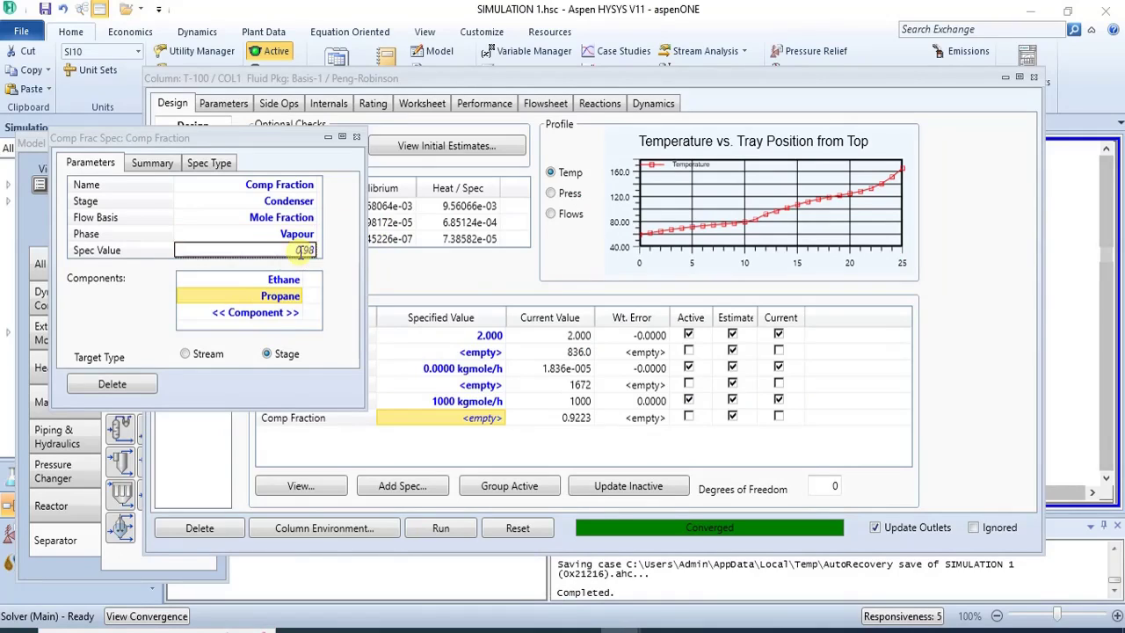
{"action": "key", "text": "Return"}
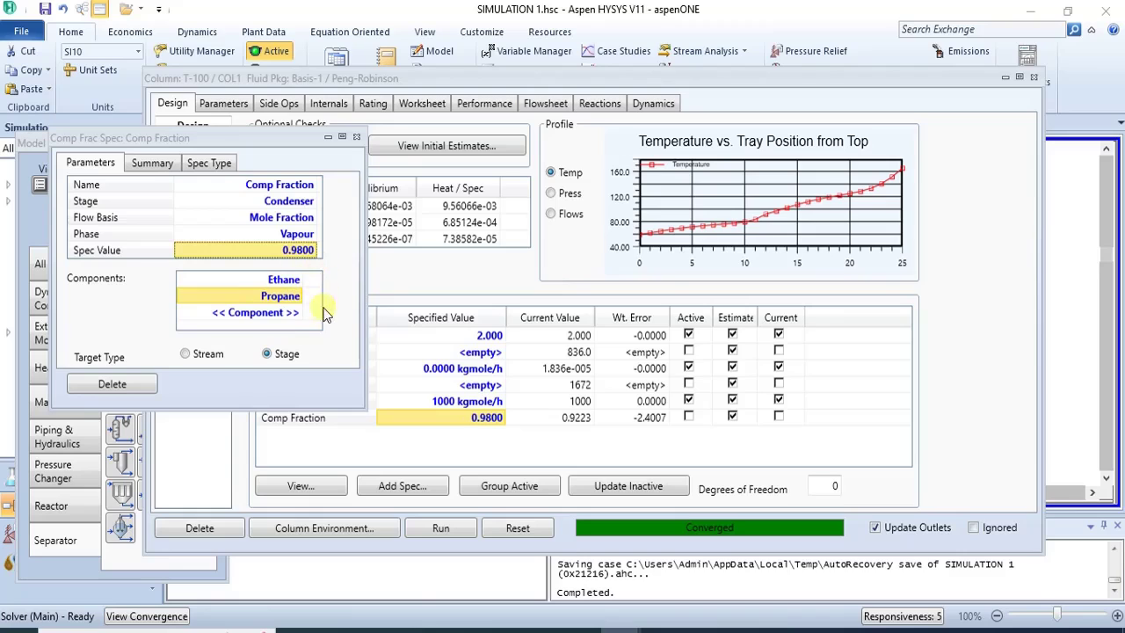
{"action": "left_click", "coordinate": [357, 138]}
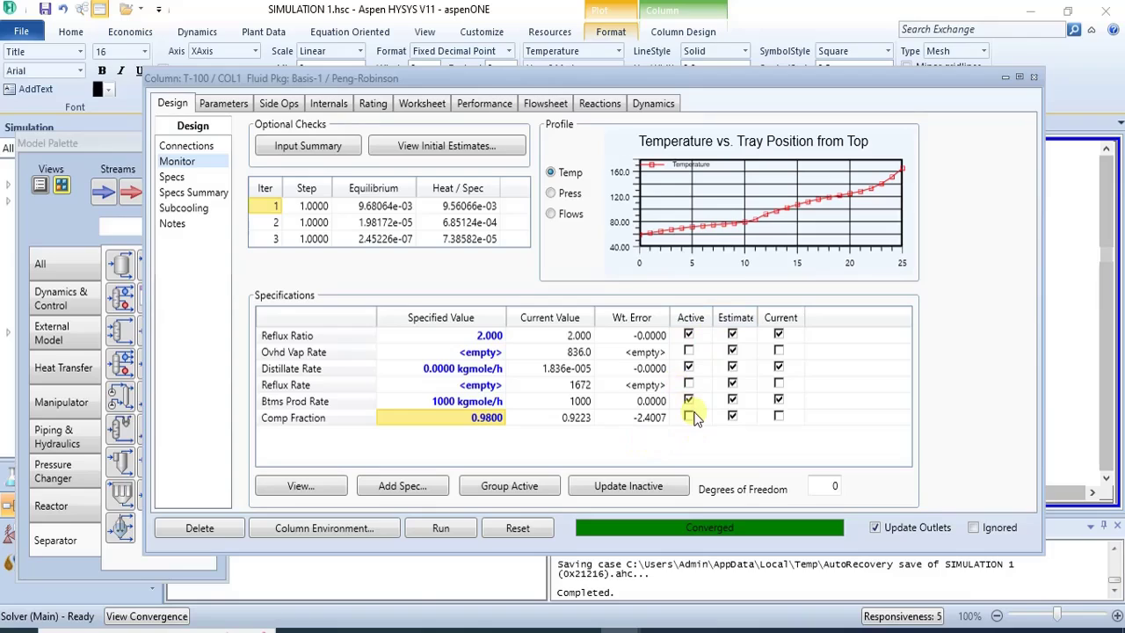
- Deactivate the Btms Prod Rate specification and make Comp Fraction active in its place
{"action": "left_click", "coordinate": [325, 419]}
{"action": "left_click", "coordinate": [689, 399]}
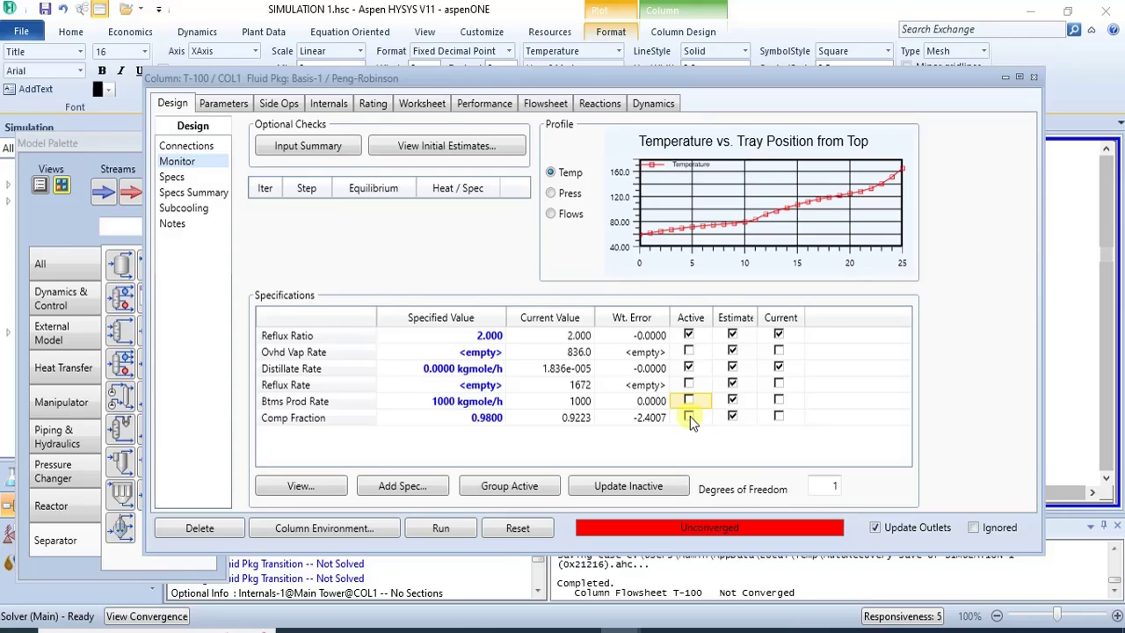
{"action": "left_click", "coordinate": [688, 416]}
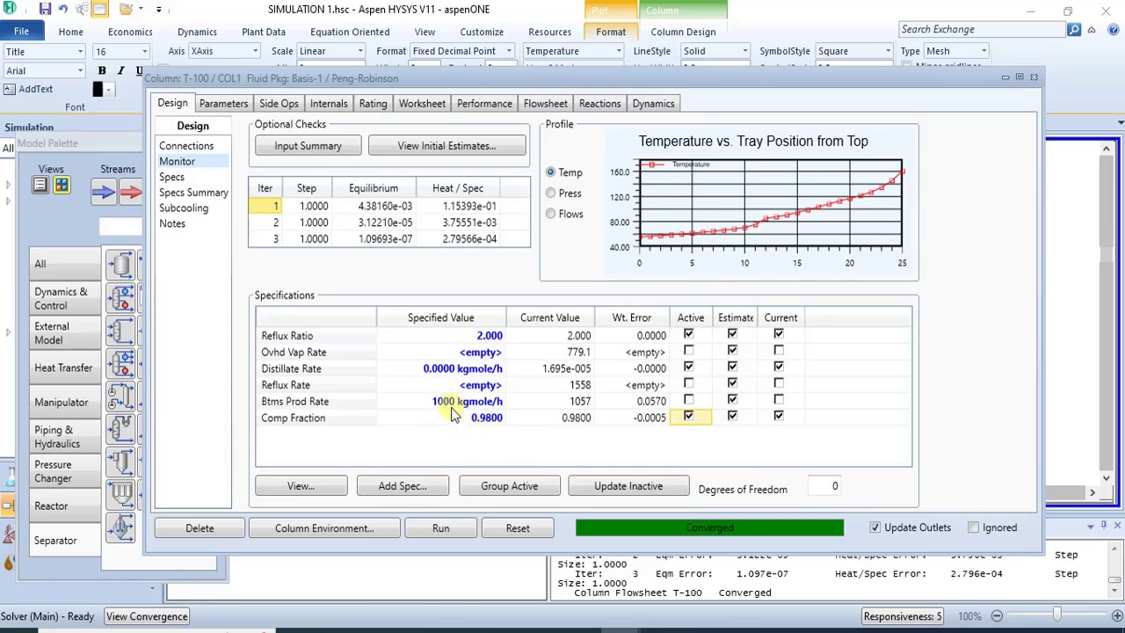
- Examine the stream compositions and conditions in the T-100 worksheet, and close the column window
{"action": "left_click", "coordinate": [437, 103]}
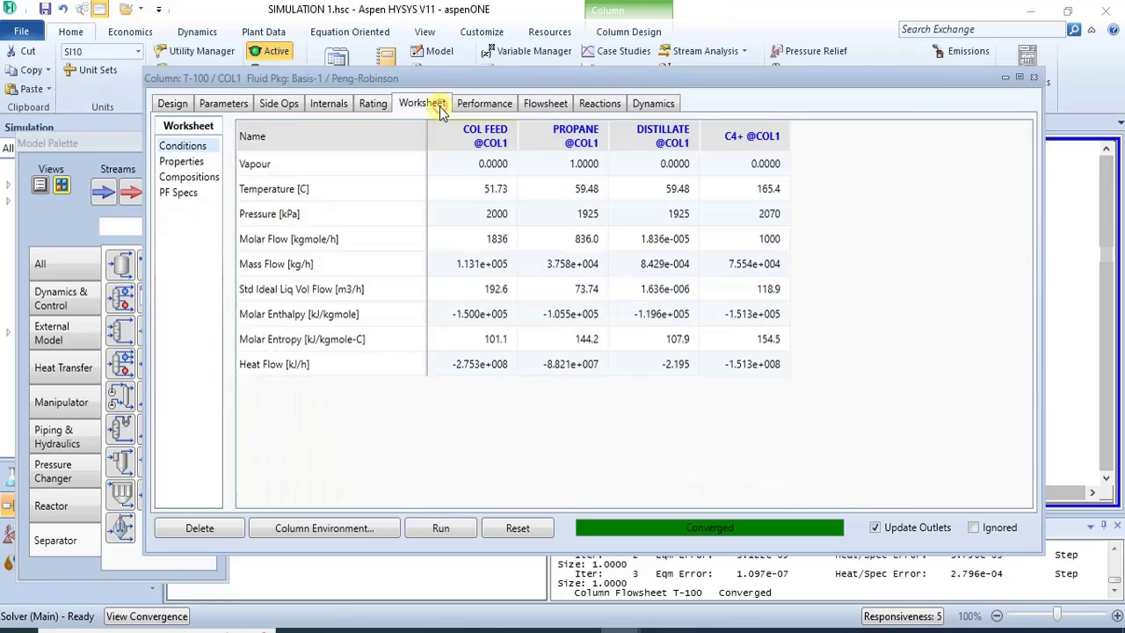
{"action": "left_click", "coordinate": [195, 178]}
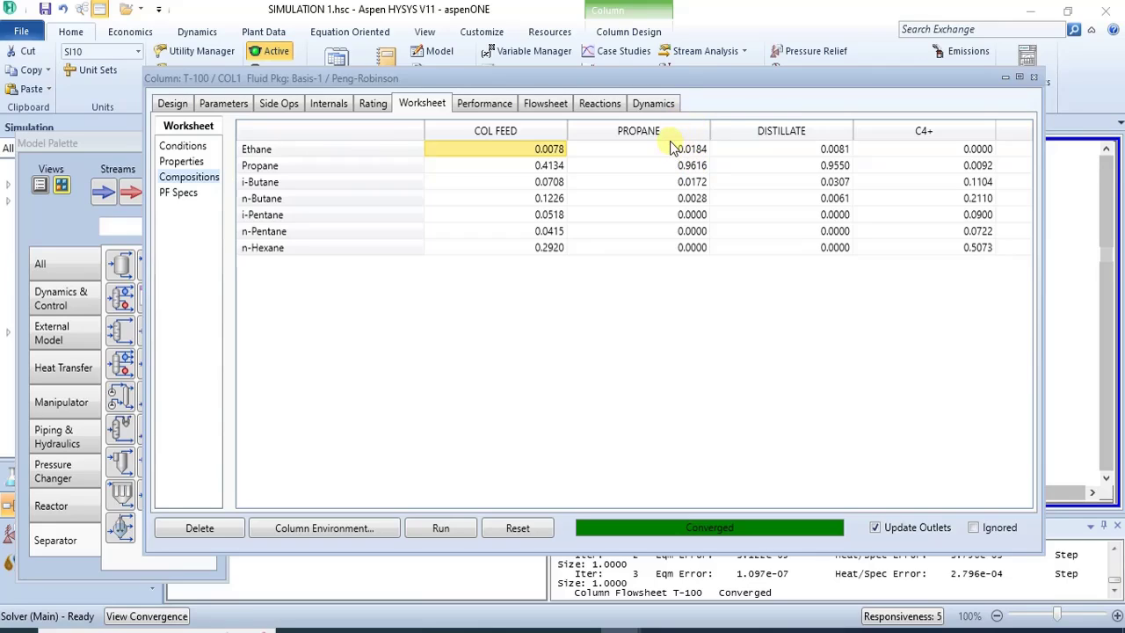
{"action": "left_click", "coordinate": [180, 147]}
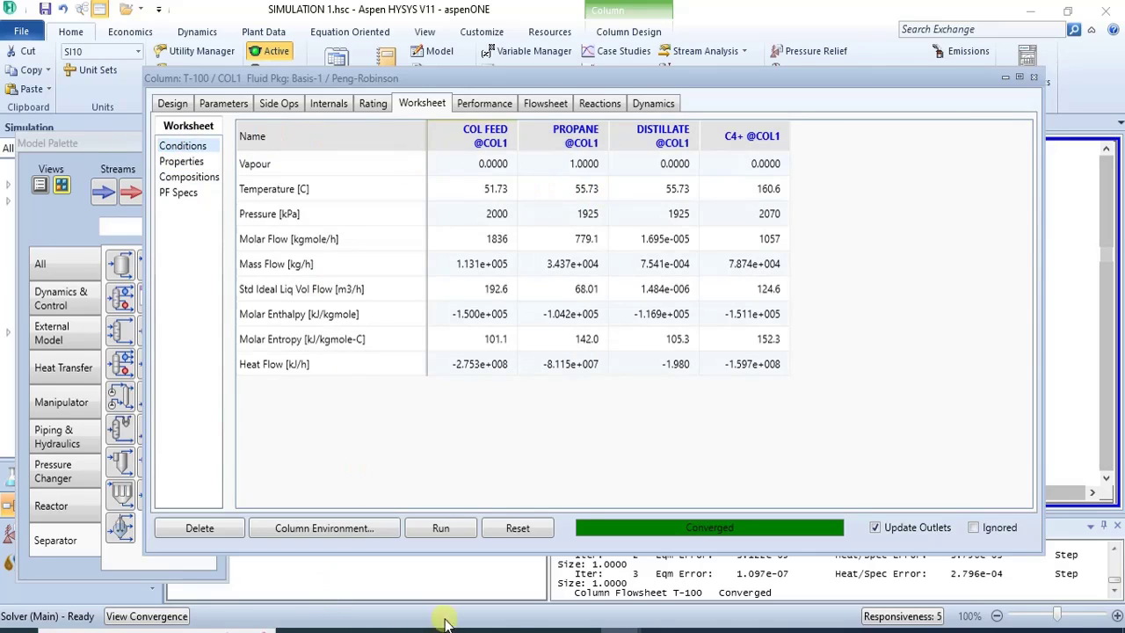
{"action": "mouse_move", "coordinate": [499, 627]}
{"action": "left_click", "coordinate": [501, 573]}
{"action": "mouse_move", "coordinate": [772, 235]}
{"action": "left_click", "coordinate": [1035, 79]}
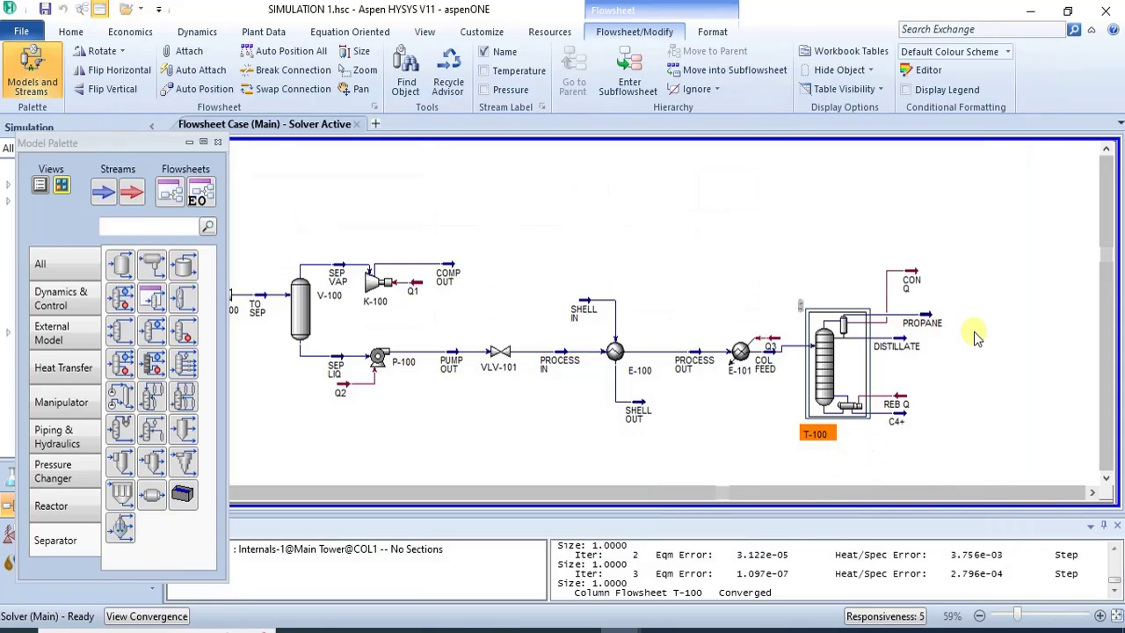
- Reopen column T-100 from the flowsheet and show its design connections
{"action": "left_click", "coordinate": [859, 350]}
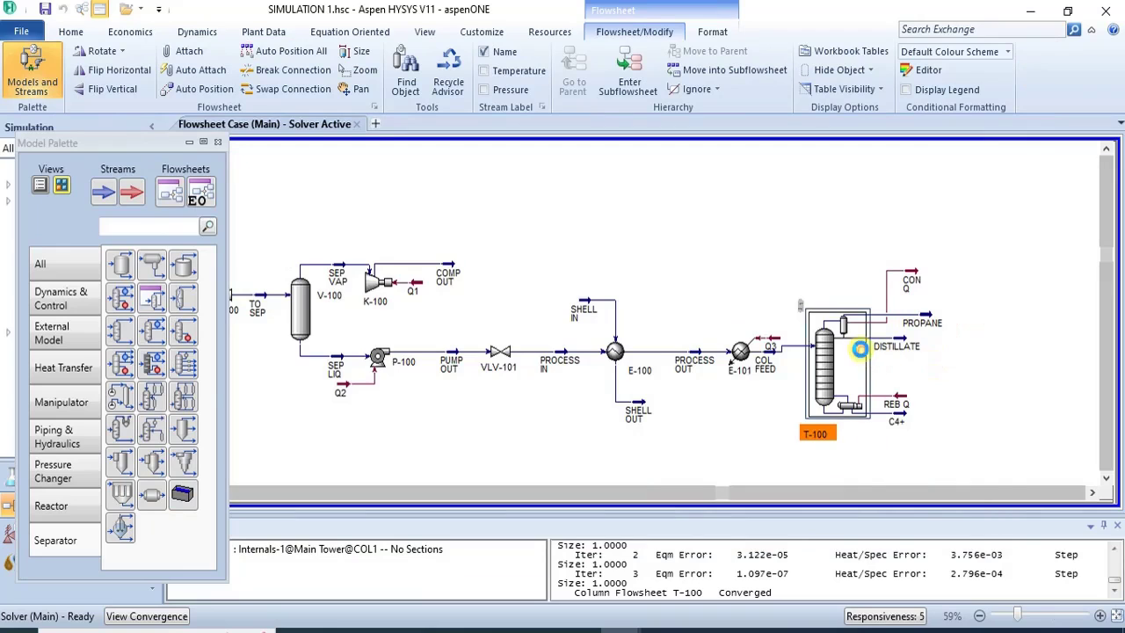
{"action": "double_click", "coordinate": [859, 350]}
{"action": "left_click_drag", "start_coordinate": [649, 211], "coordinate": [697, 35]}
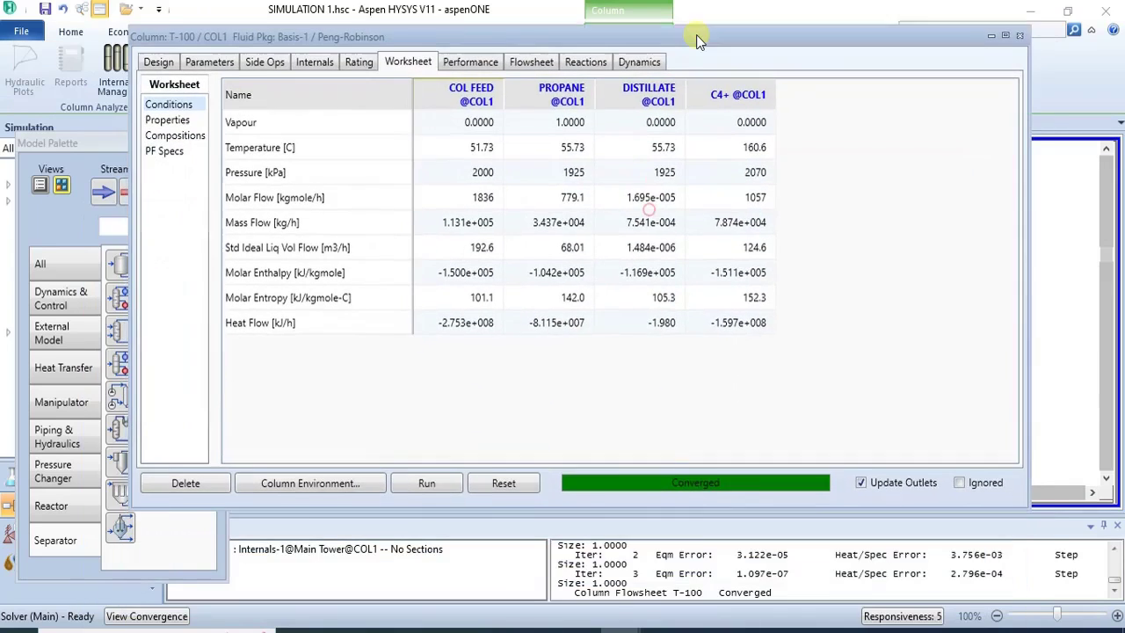
{"action": "left_click", "coordinate": [158, 58]}
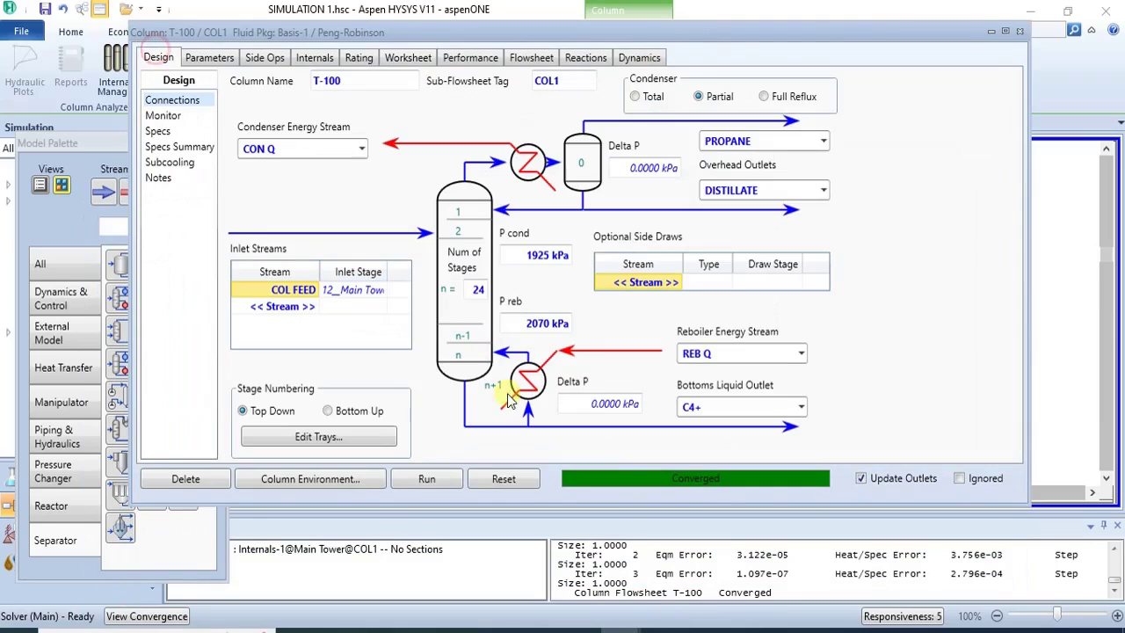
- Delete the Comp Fraction specification from the specifications of column T-100
{"action": "left_click", "coordinate": [158, 131]}
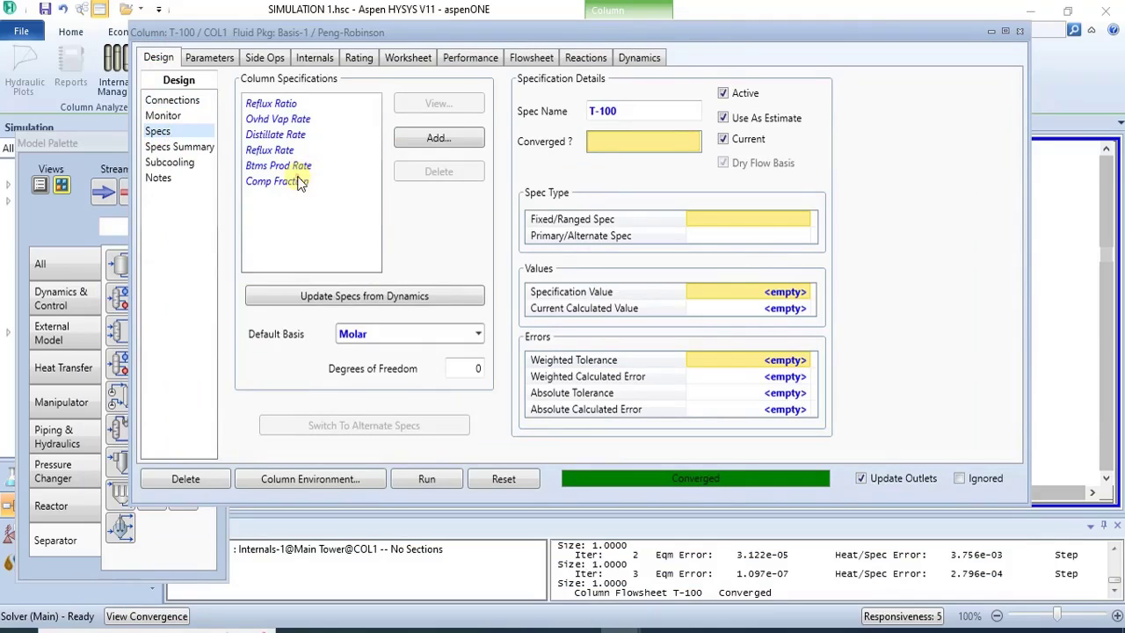
{"action": "left_click", "coordinate": [299, 182]}
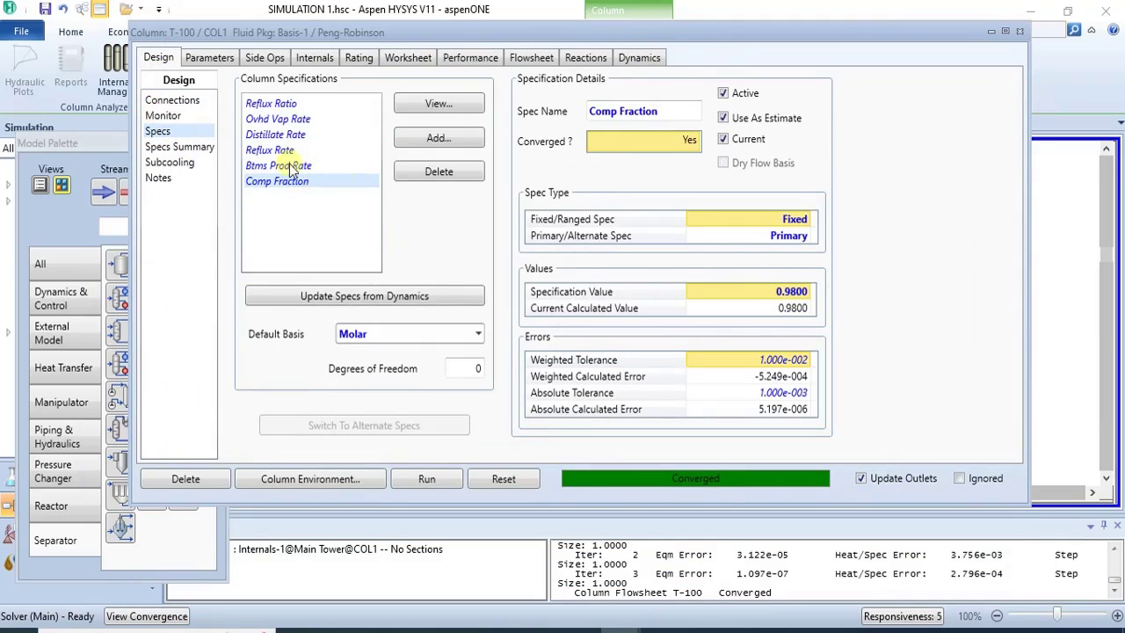
{"action": "left_click", "coordinate": [439, 171]}
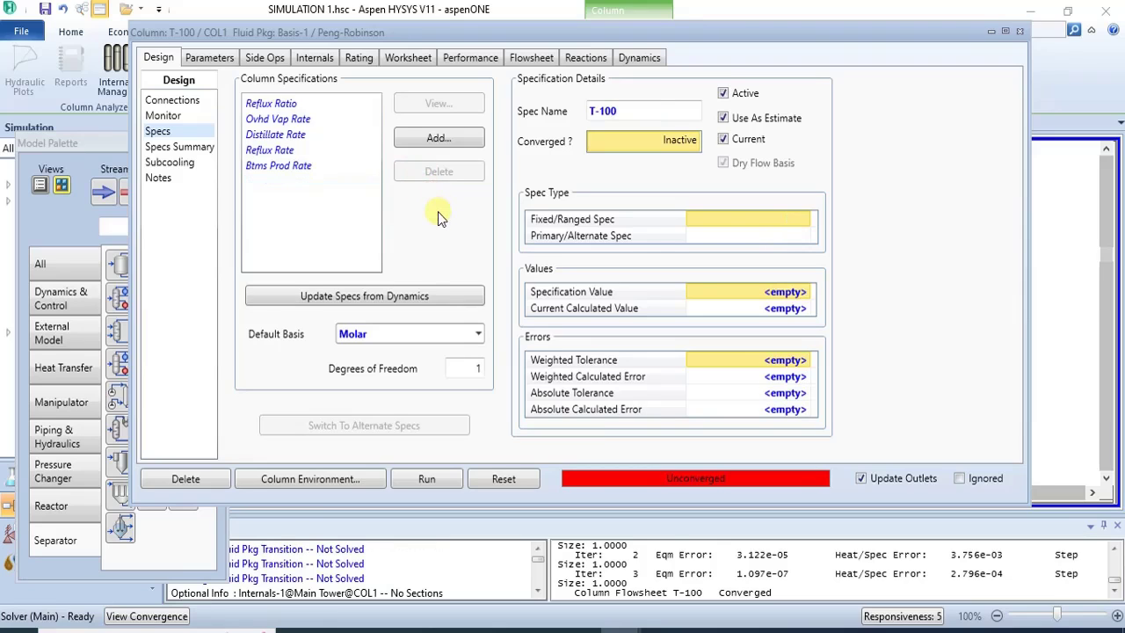
- Reset the column and solve it with Btms Prod Rate active, and check the stream conditions in the worksheet
{"action": "left_click", "coordinate": [155, 114]}
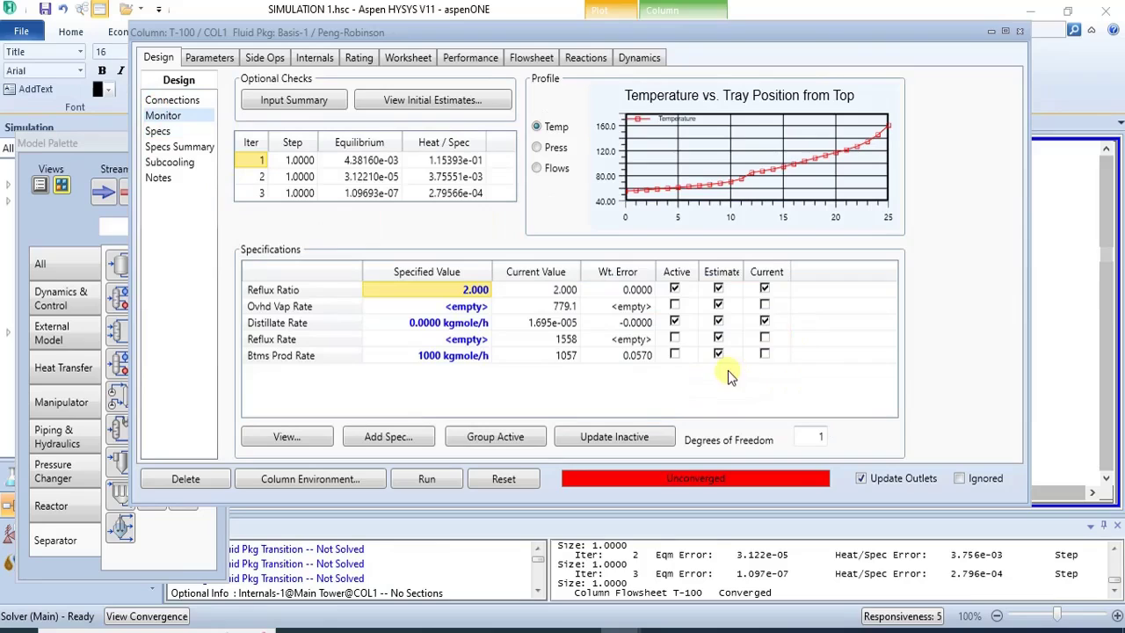
{"action": "left_click", "coordinate": [497, 479]}
{"action": "left_click", "coordinate": [674, 355]}
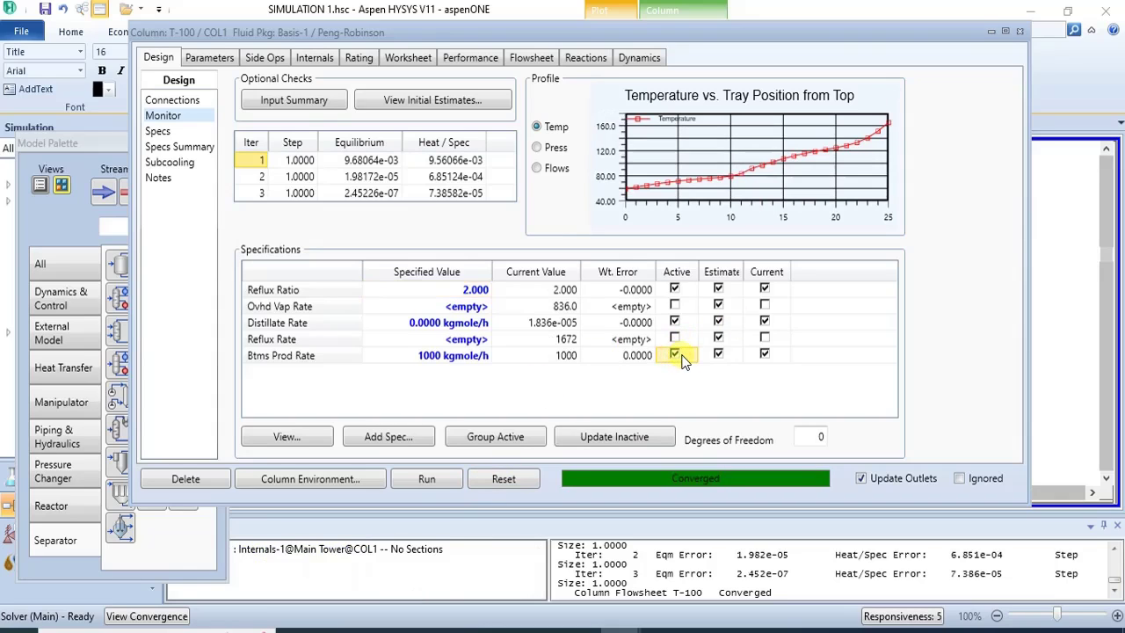
{"action": "left_click", "coordinate": [427, 57]}
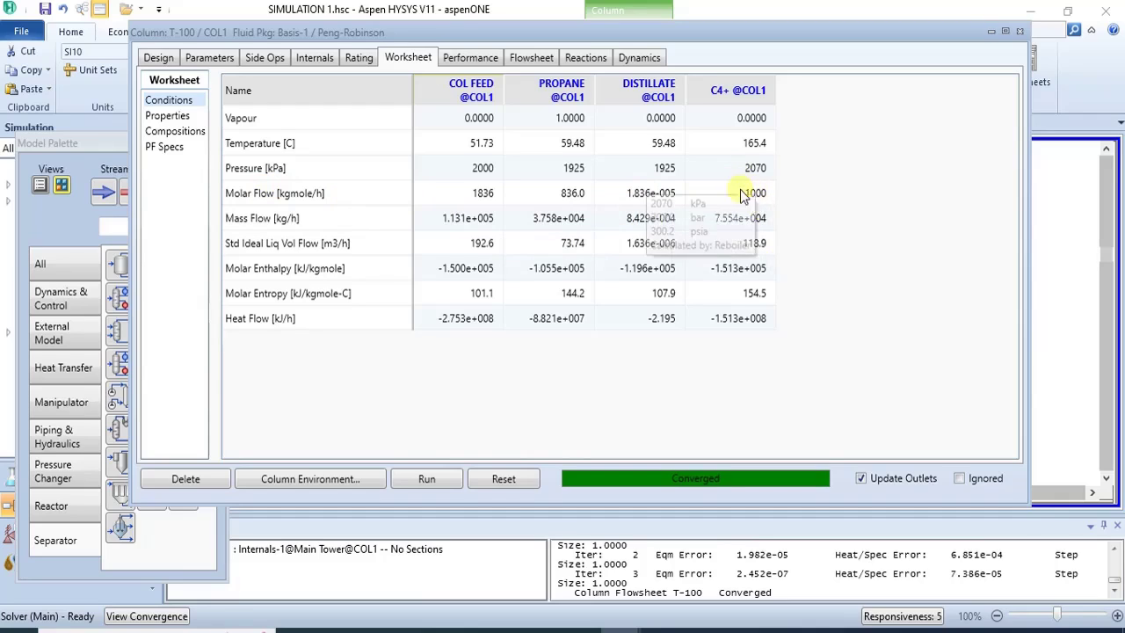
- Add a Column Component Fraction specification for the Condenser stage with the Vapour phase
{"action": "left_click", "coordinate": [159, 57]}
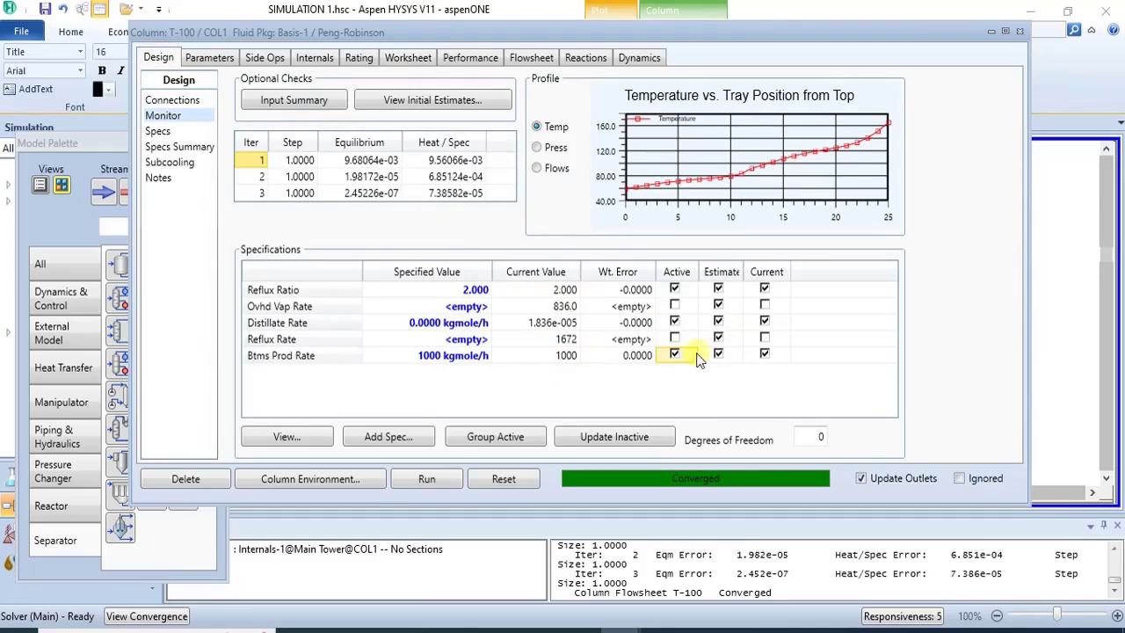
{"action": "left_click", "coordinate": [391, 436]}
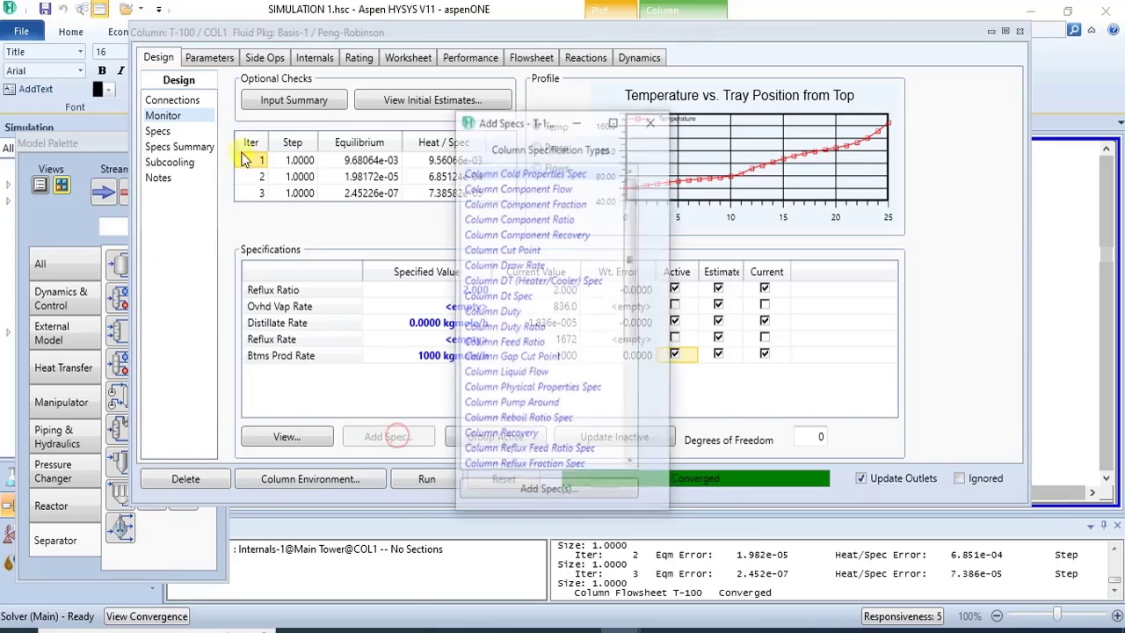
{"action": "left_click", "coordinate": [533, 203]}
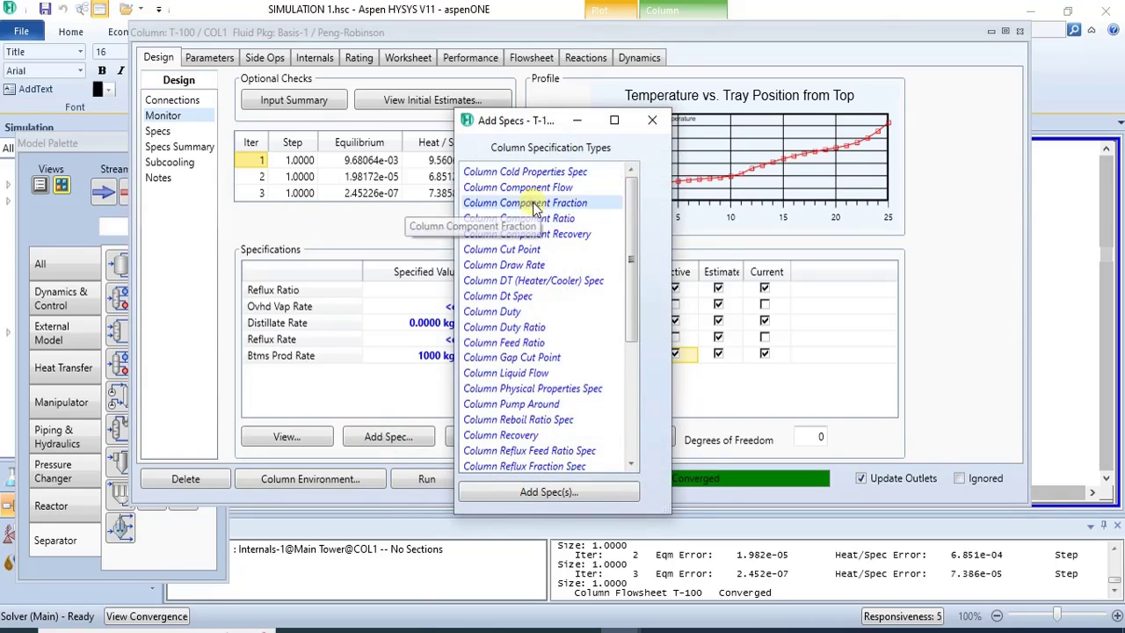
{"action": "left_click", "coordinate": [563, 493]}
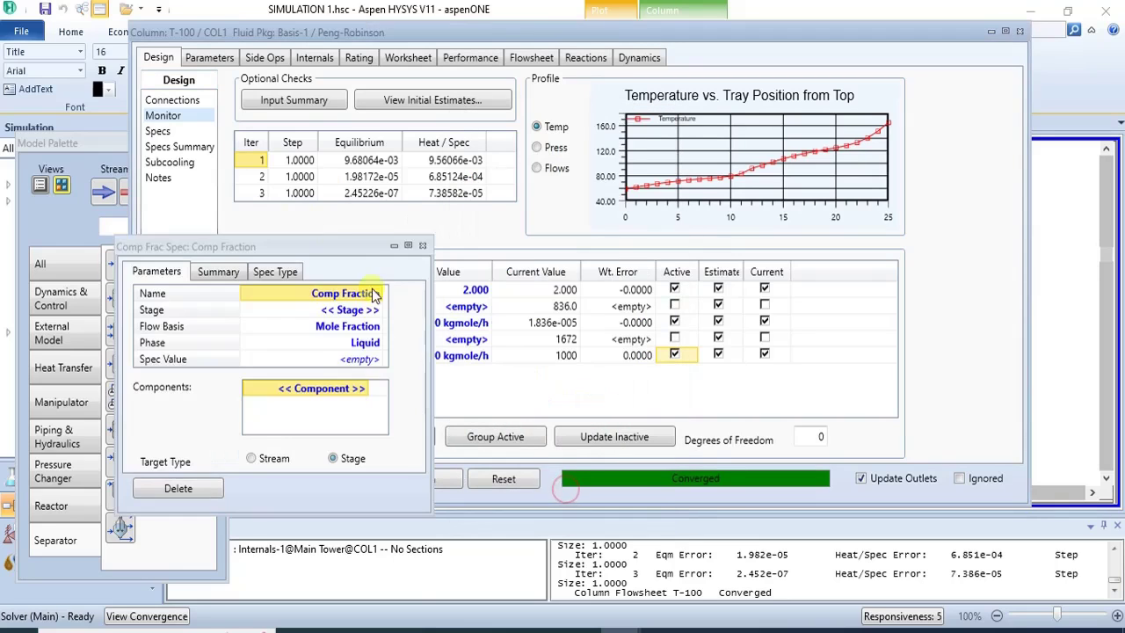
{"action": "left_click", "coordinate": [376, 311]}
{"action": "left_click", "coordinate": [369, 333]}
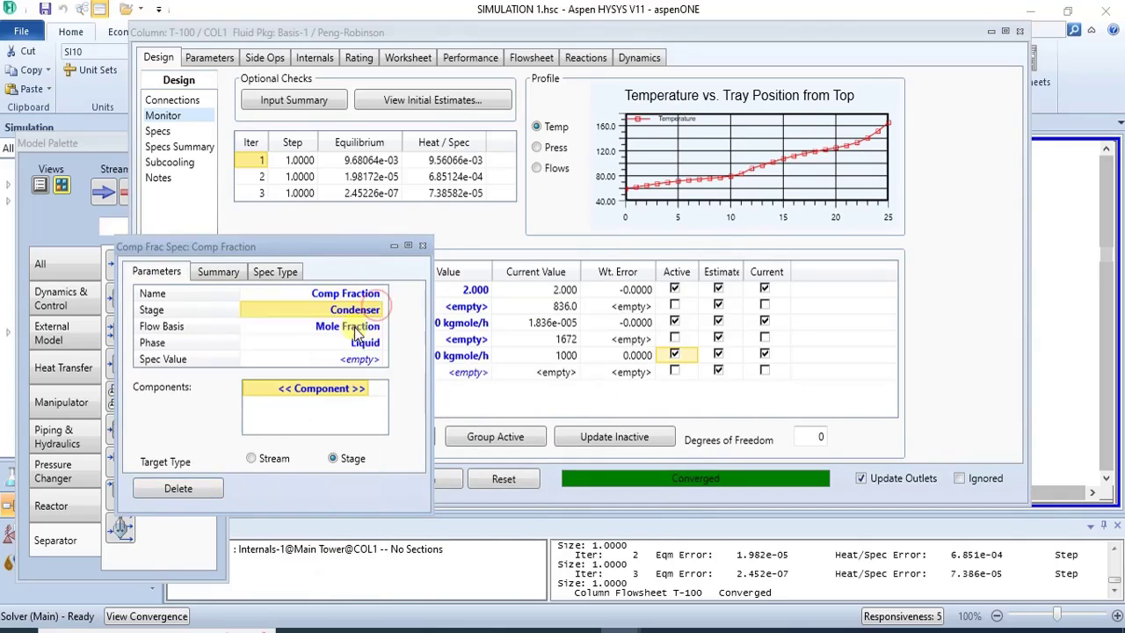
{"action": "left_click", "coordinate": [376, 343]}
{"action": "left_click", "coordinate": [376, 343]}
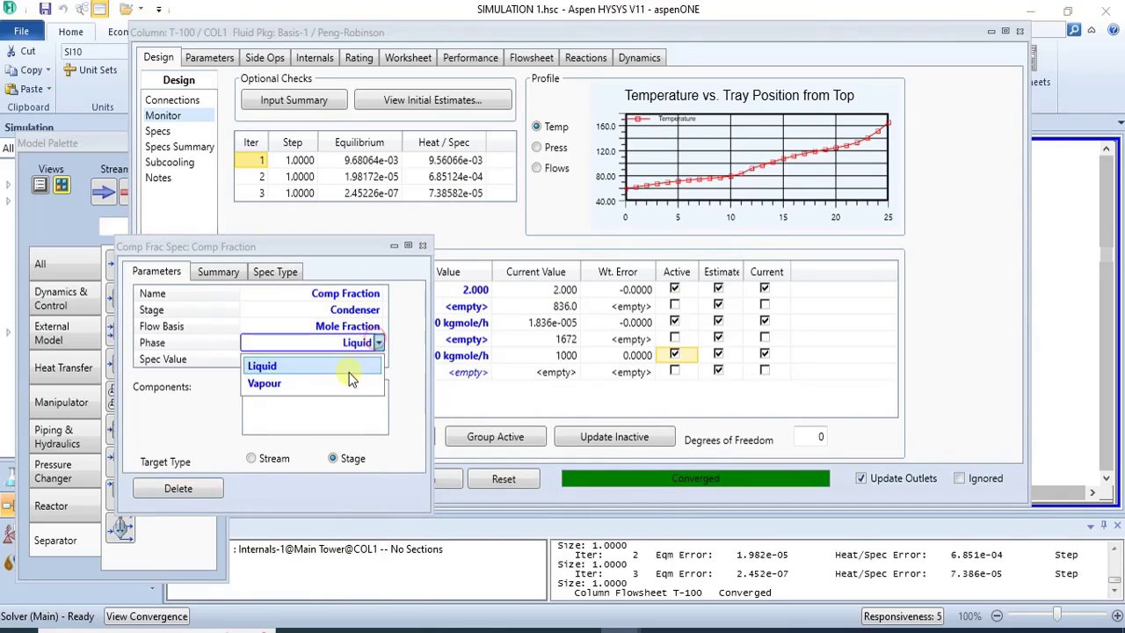
{"action": "left_click", "coordinate": [357, 374]}
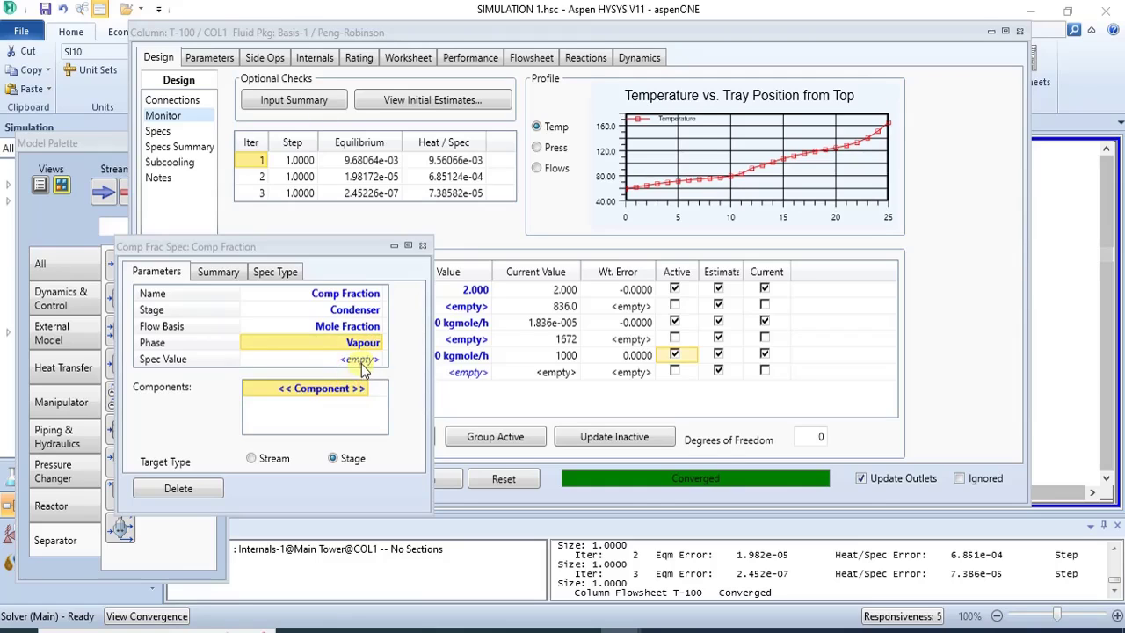
- Add Ethane and Propane as the Comp Fraction components, and set the spec value to 0.98
{"action": "left_click", "coordinate": [360, 389]}
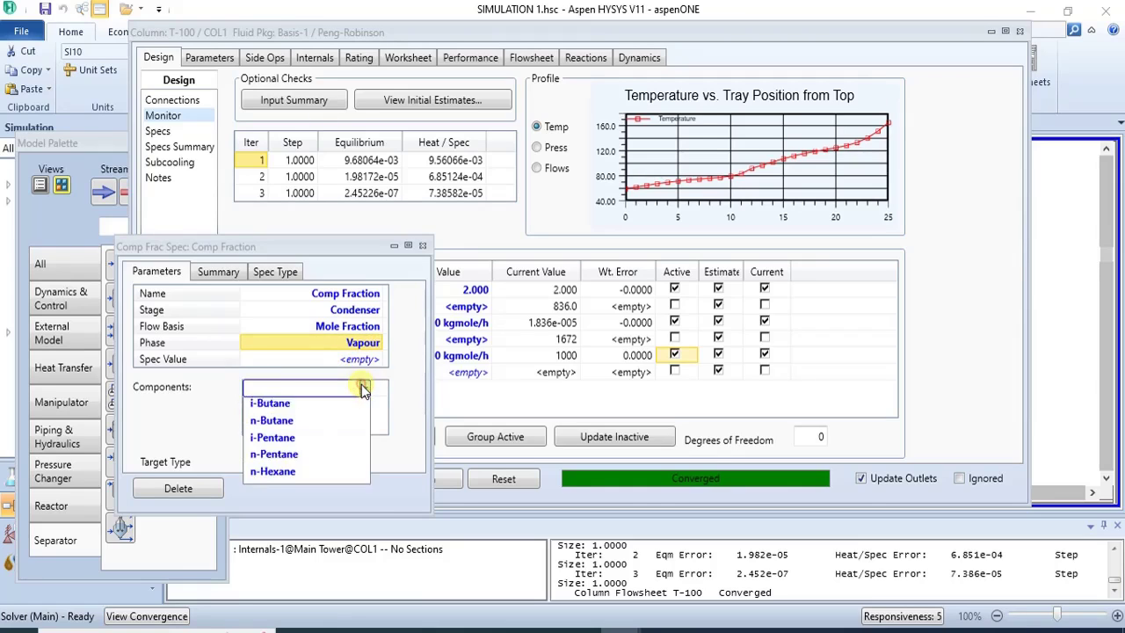
{"action": "left_click", "coordinate": [341, 411]}
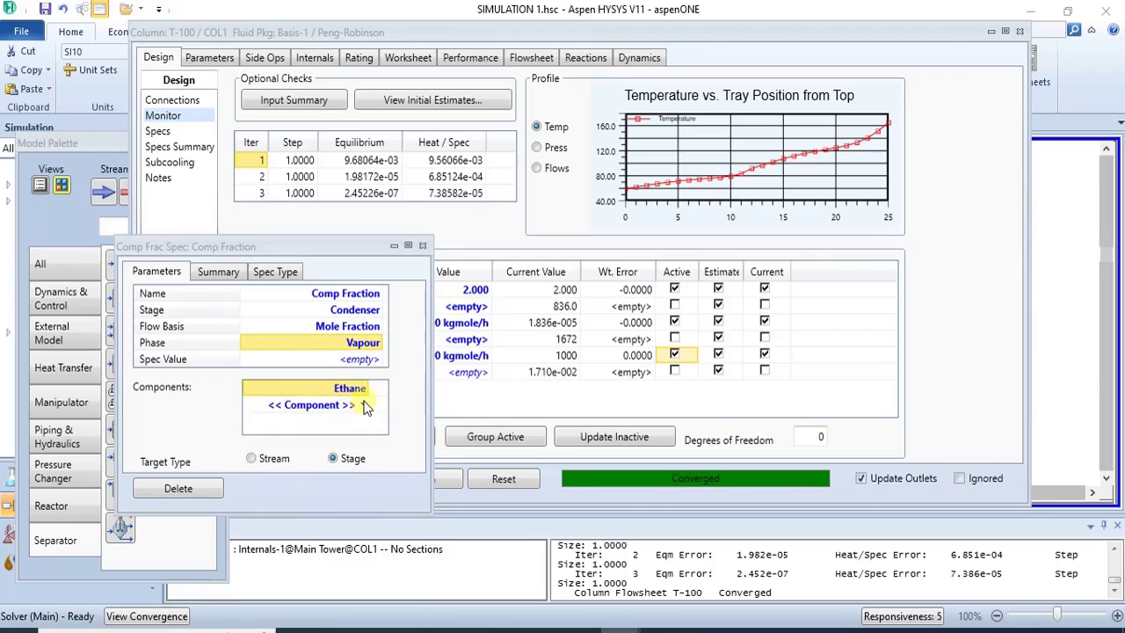
{"action": "left_click", "coordinate": [364, 404]}
{"action": "left_click", "coordinate": [357, 436]}
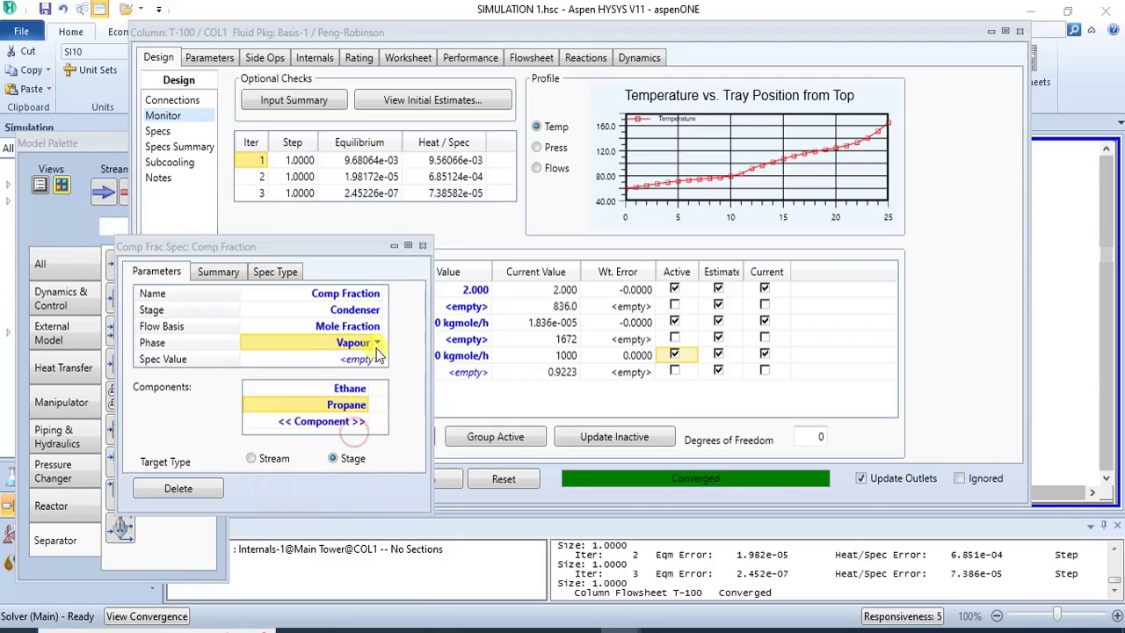
{"action": "left_click", "coordinate": [370, 360]}
{"action": "left_click", "coordinate": [374, 362]}
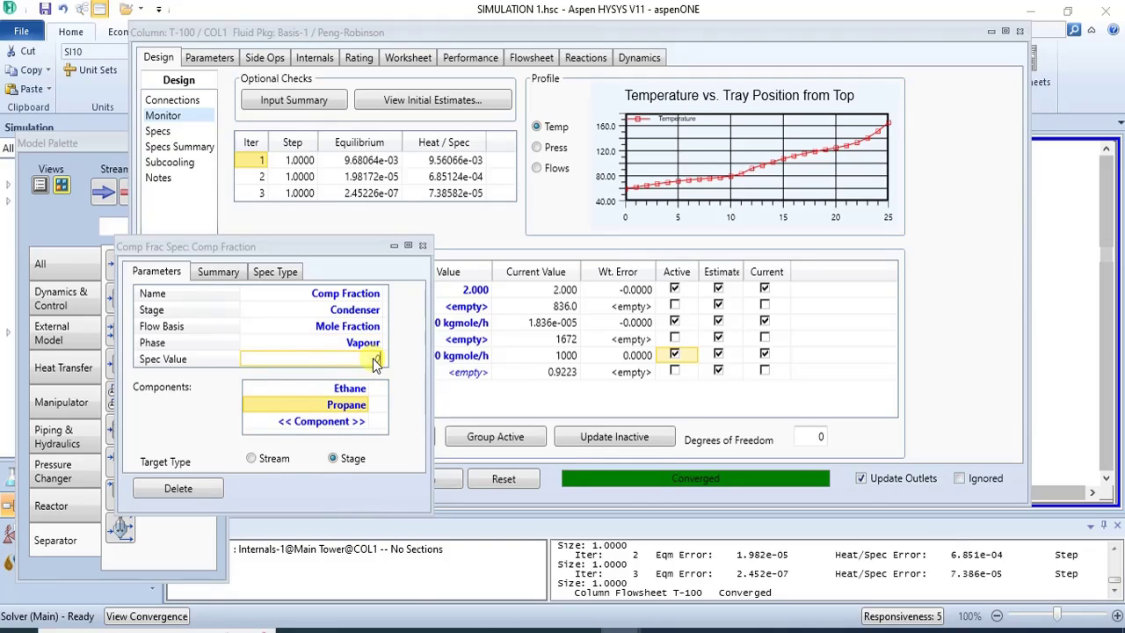
{"action": "type", "text": "0.98"}
{"action": "key", "text": "Return"}
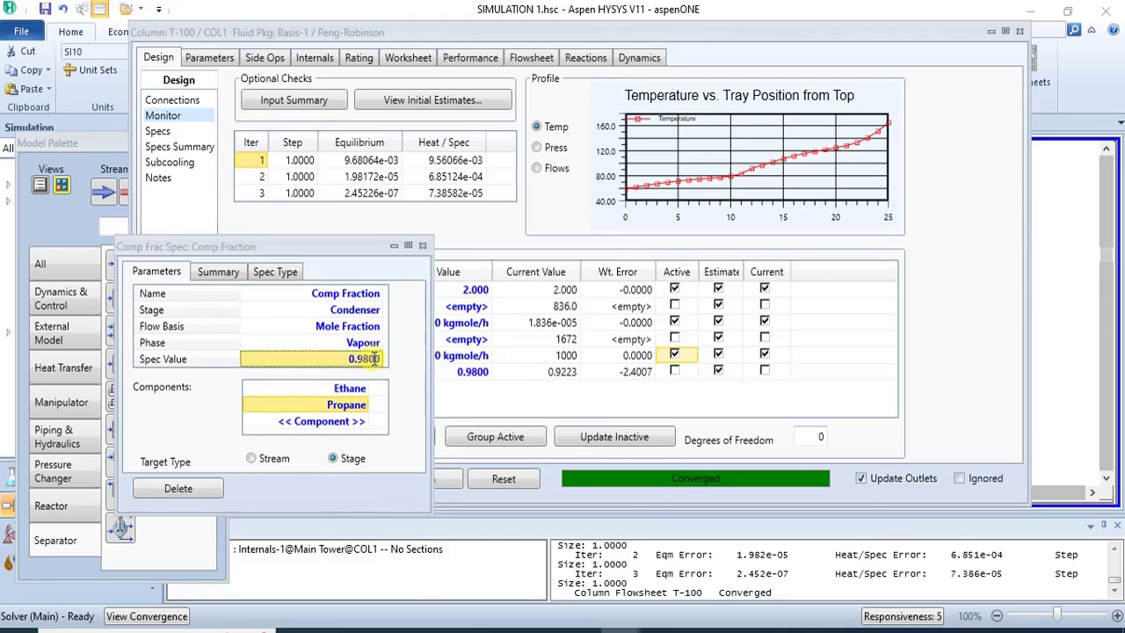
{"action": "left_click", "coordinate": [421, 245]}
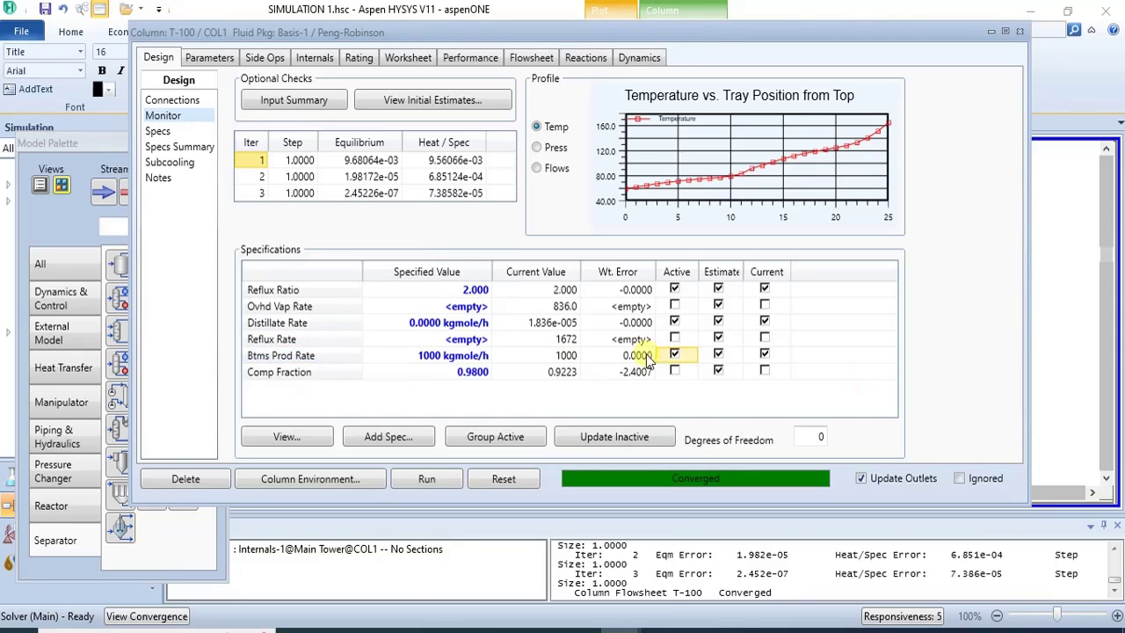
- Reset the column with Comp Fraction active instead of Btms Prod Rate, and check the C4+ molar flow in the worksheet
{"action": "left_click", "coordinate": [674, 355]}
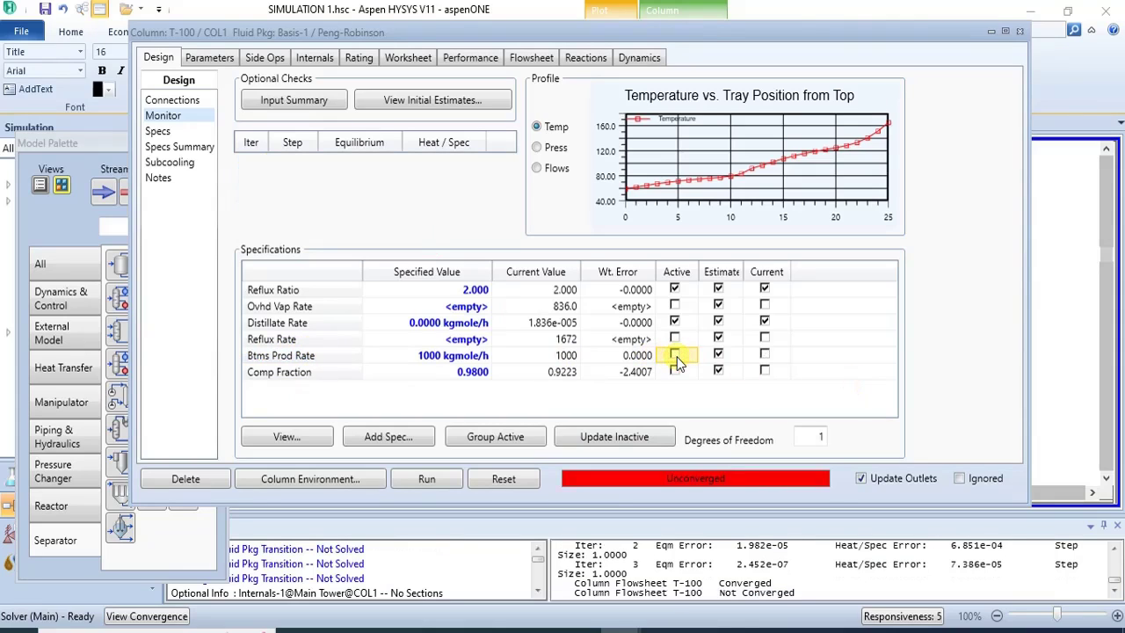
{"action": "left_click", "coordinate": [515, 477]}
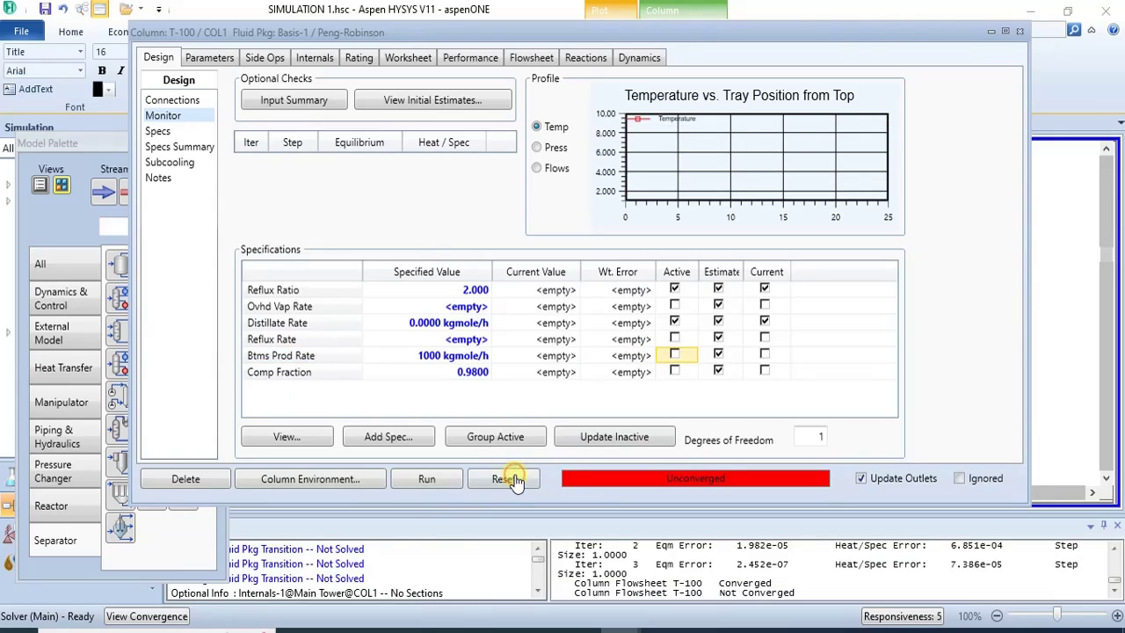
{"action": "left_click", "coordinate": [675, 372]}
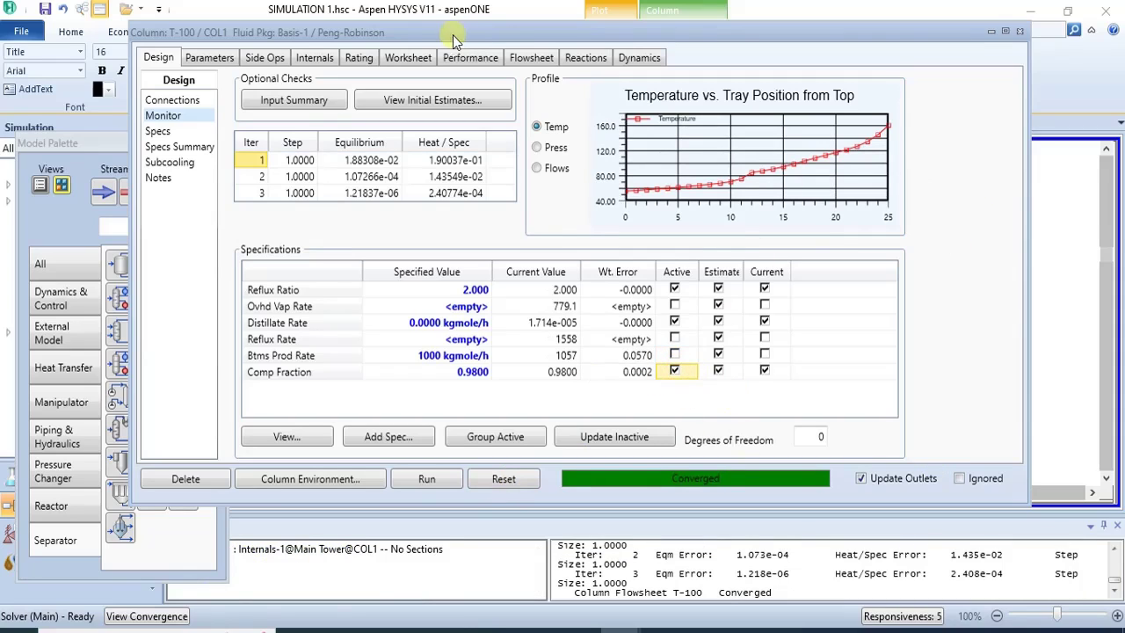
{"action": "left_click", "coordinate": [417, 54]}
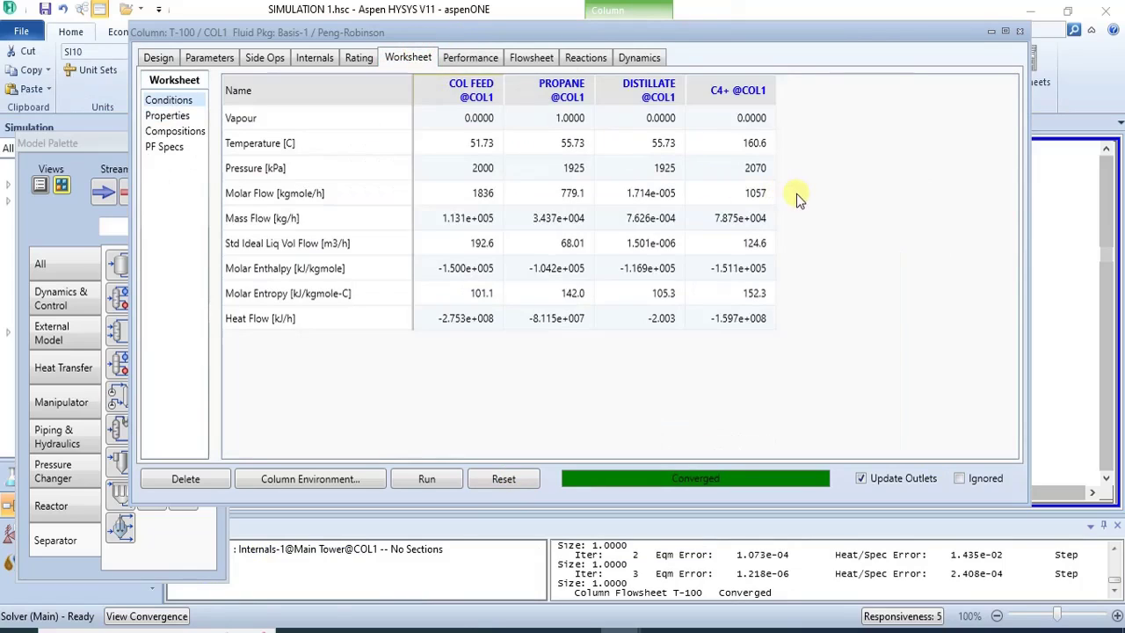
{"action": "mouse_move", "coordinate": [756, 194]}
- Switch to the Word exercise and answer question 3 on an unnumbered line with "C4+ increased from 1000kgmol/hr to 1057kgmol/hr"
{"action": "mouse_move", "coordinate": [771, 626]}
{"action": "left_click", "coordinate": [869, 591]}
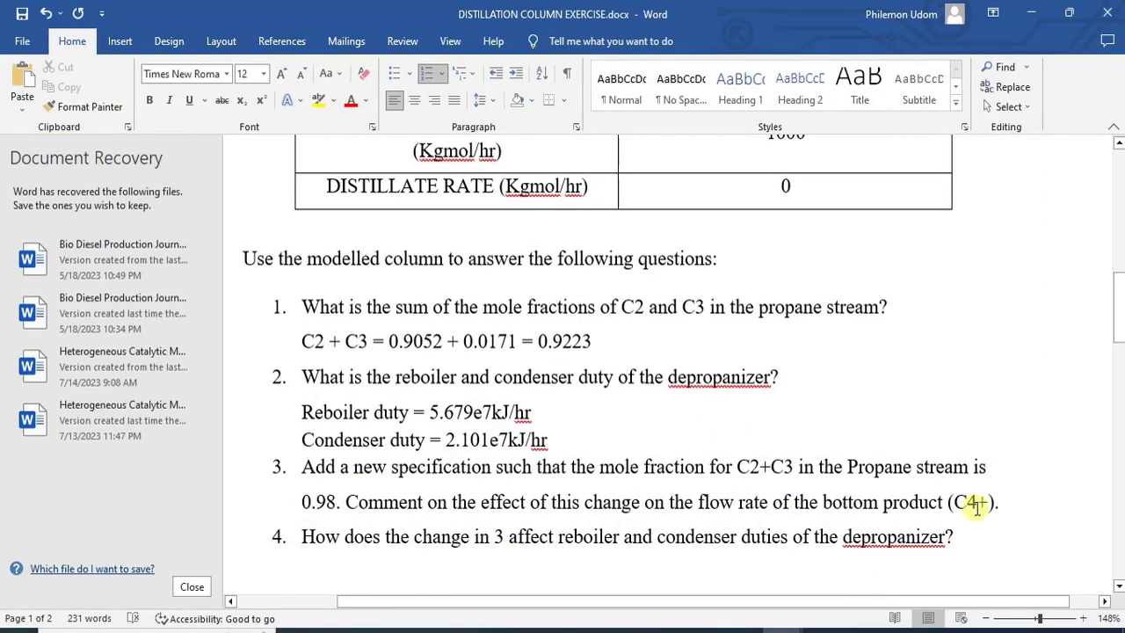
{"action": "left_click_drag", "start_coordinate": [998, 505], "coordinate": [1030, 518]}
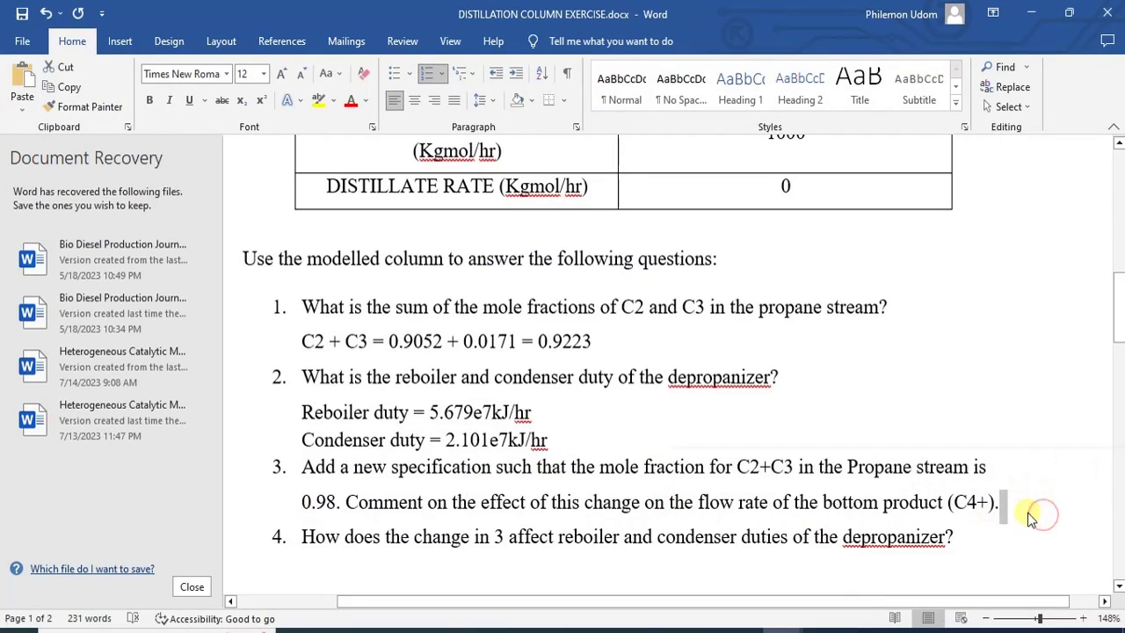
{"action": "left_click", "coordinate": [1028, 516]}
{"action": "key", "text": "Return"}
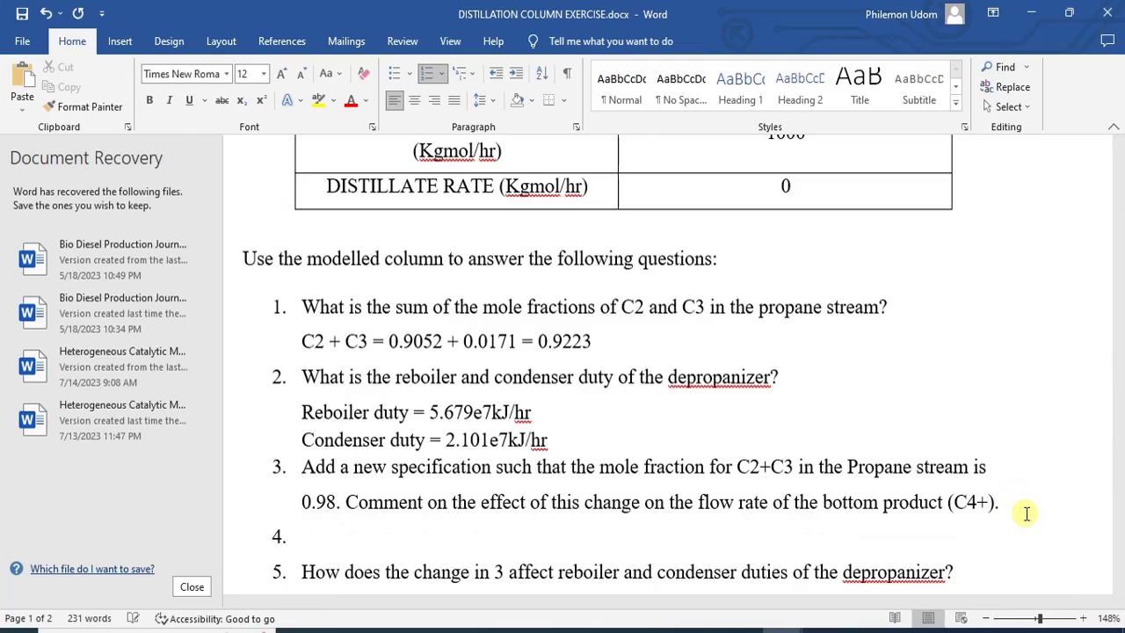
{"action": "key", "text": "BackSpace"}
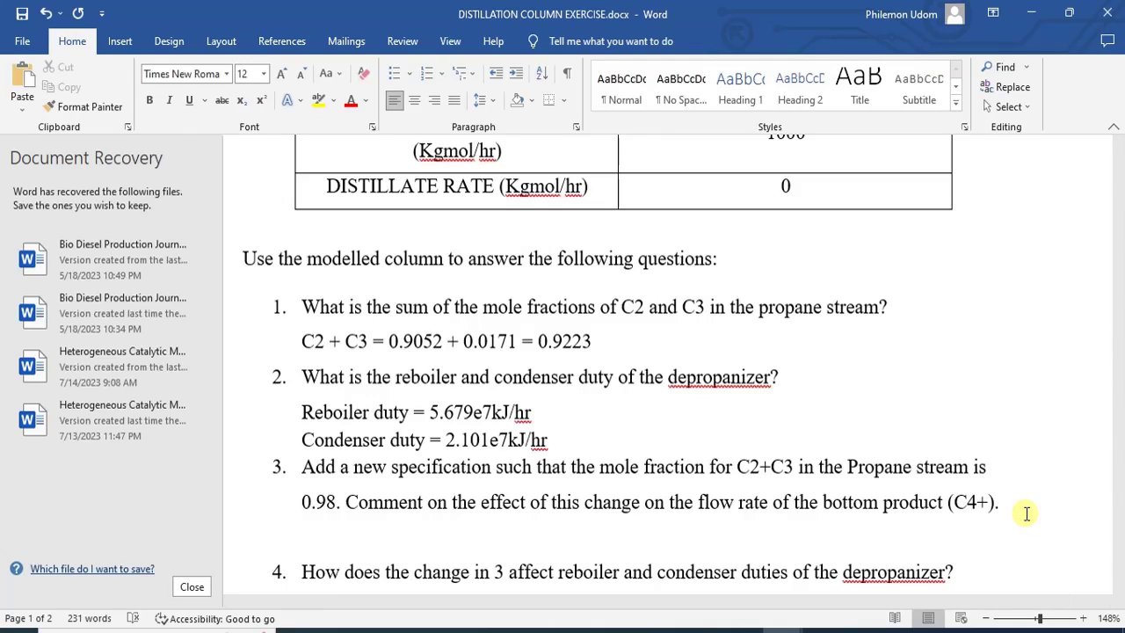
{"action": "type", "text": "C4+ increased "}
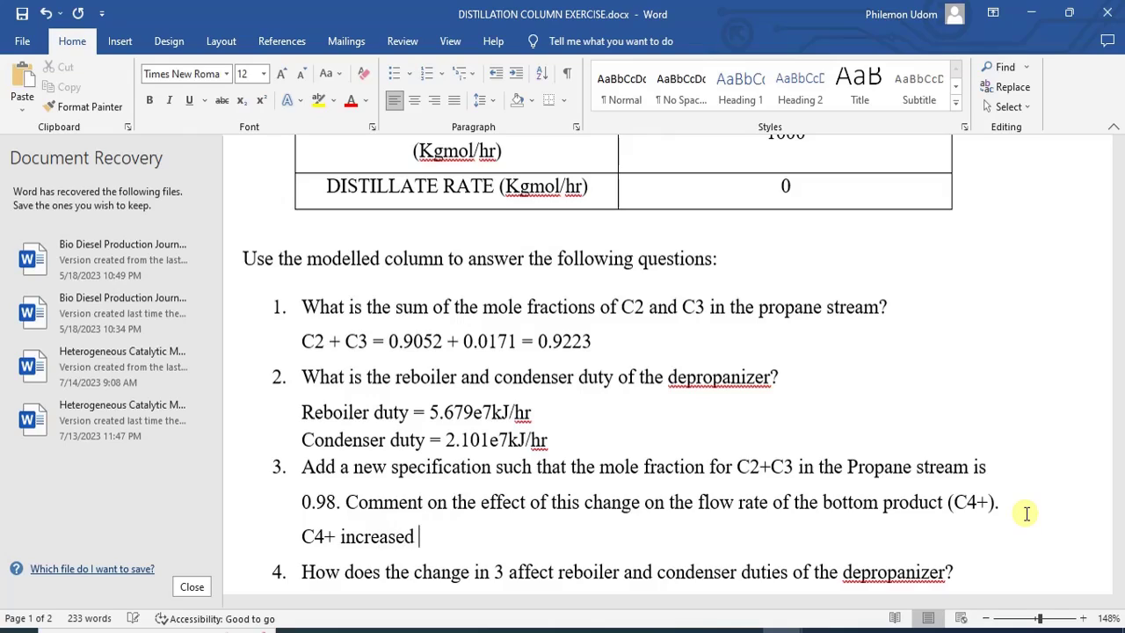
{"action": "type", "text": "from 1000"}
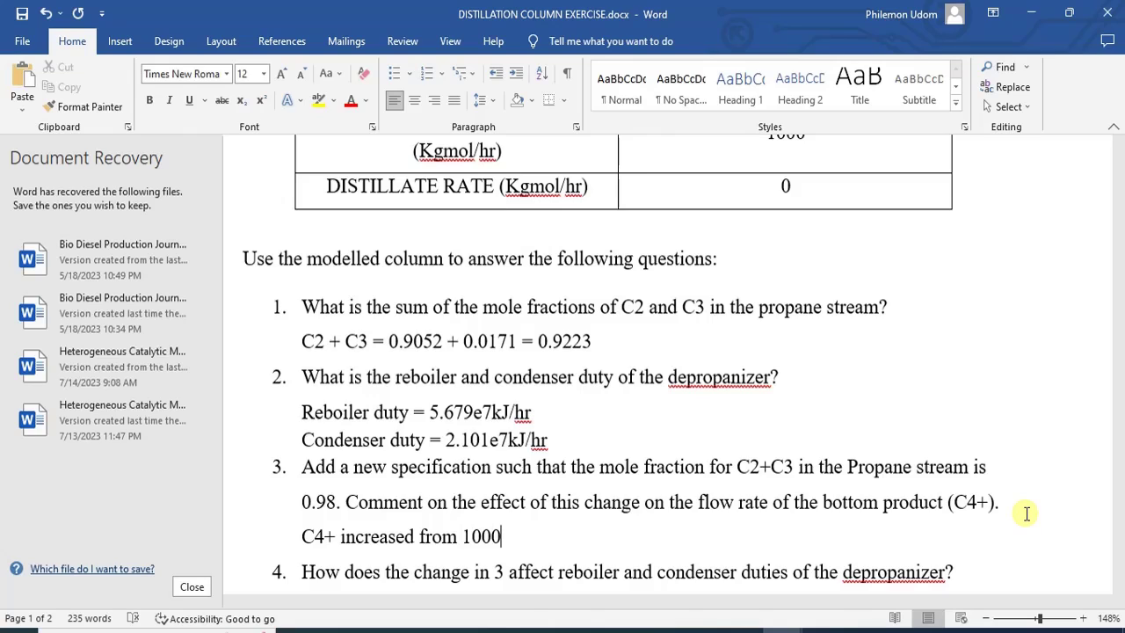
{"action": "type", "text": "kgmol/hr "}
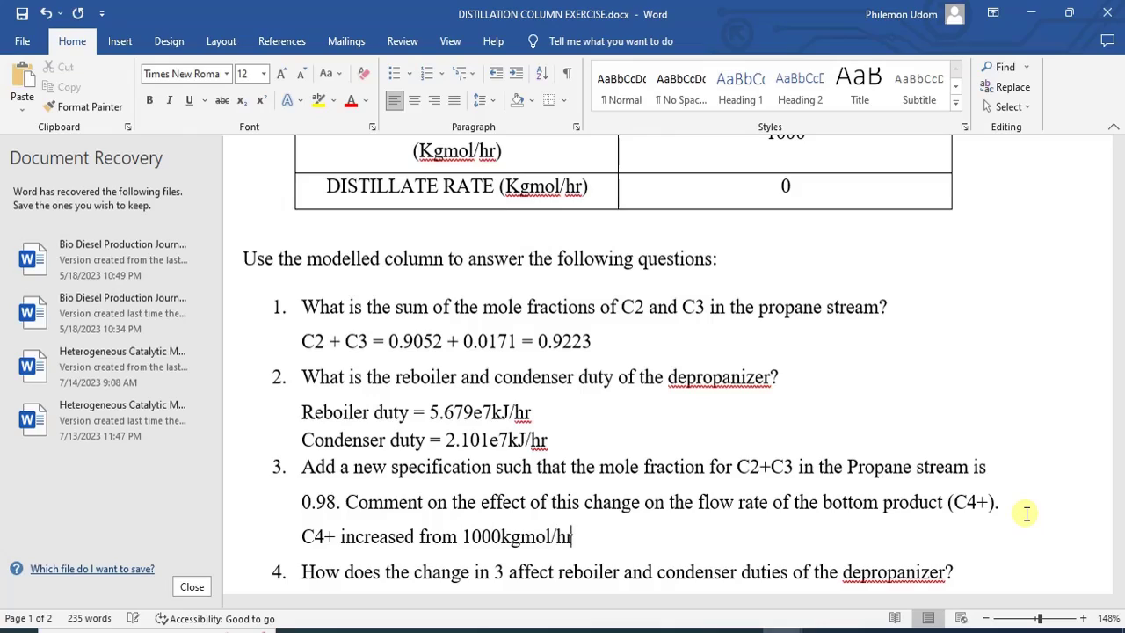
{"action": "type", "text": "to 1057kgmol"}
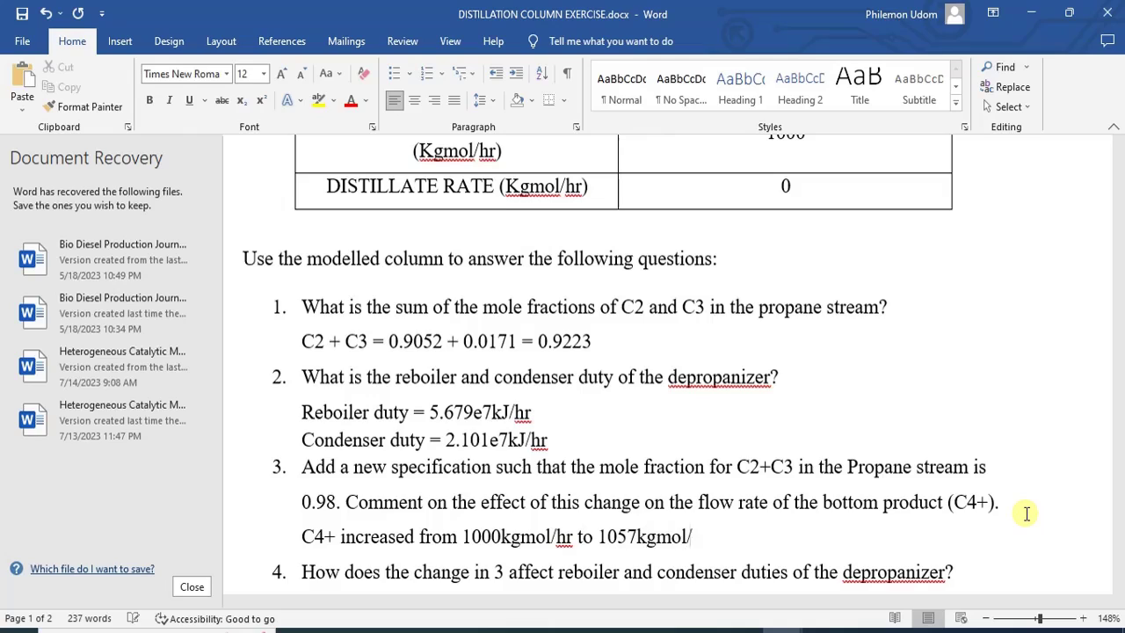
{"action": "type", "text": "/hr"}
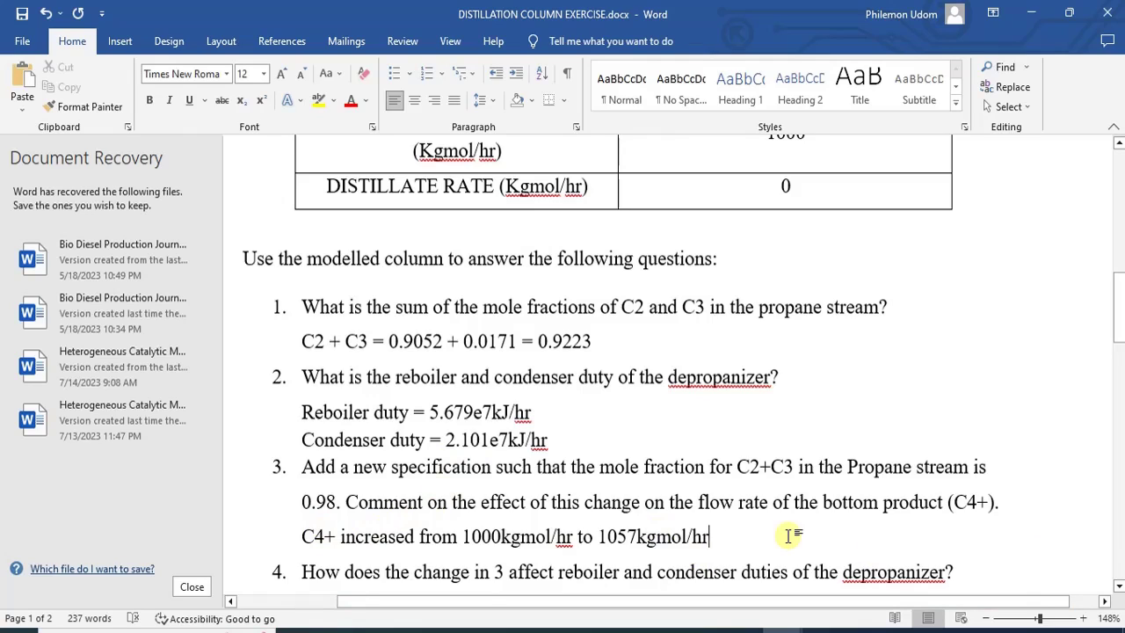
{"action": "type", "text": ";"}
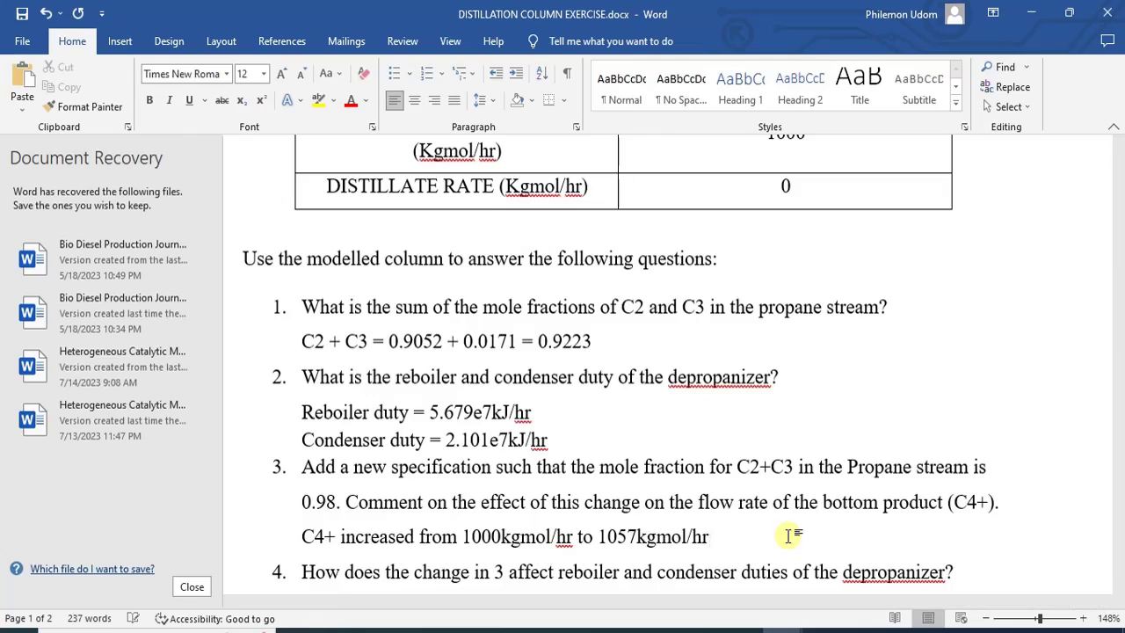